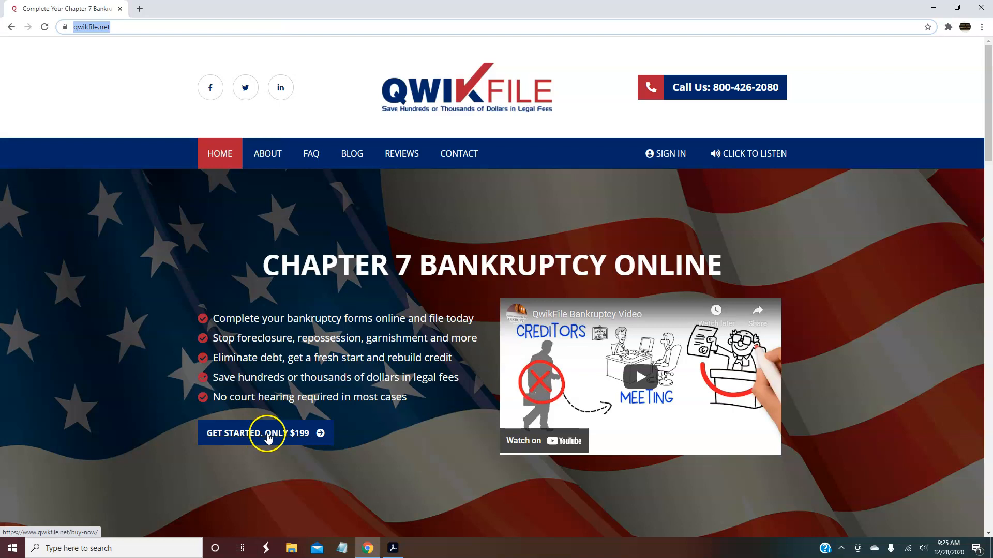
Start the $199 Get Started package and proceed to its buyer information and payment page
click(269, 437)
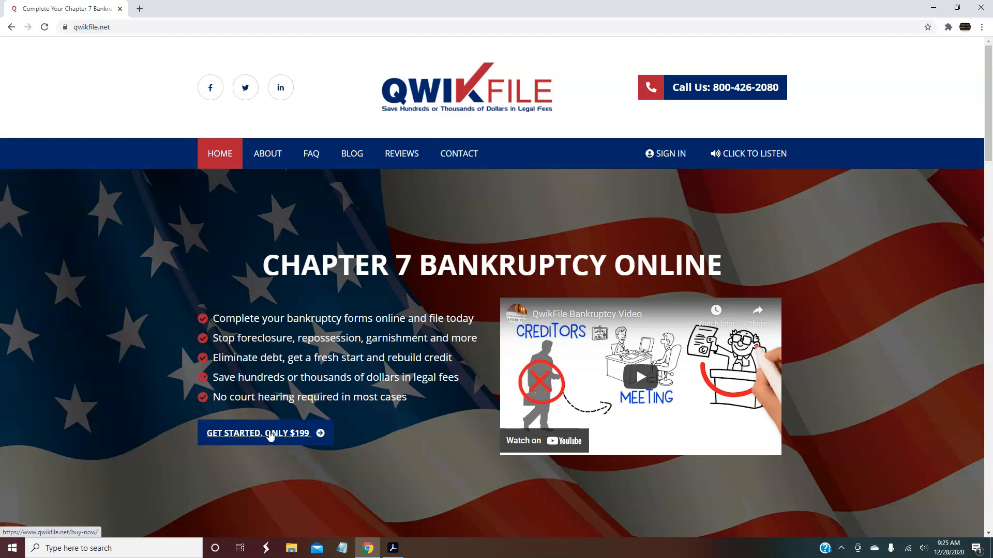
click(269, 436)
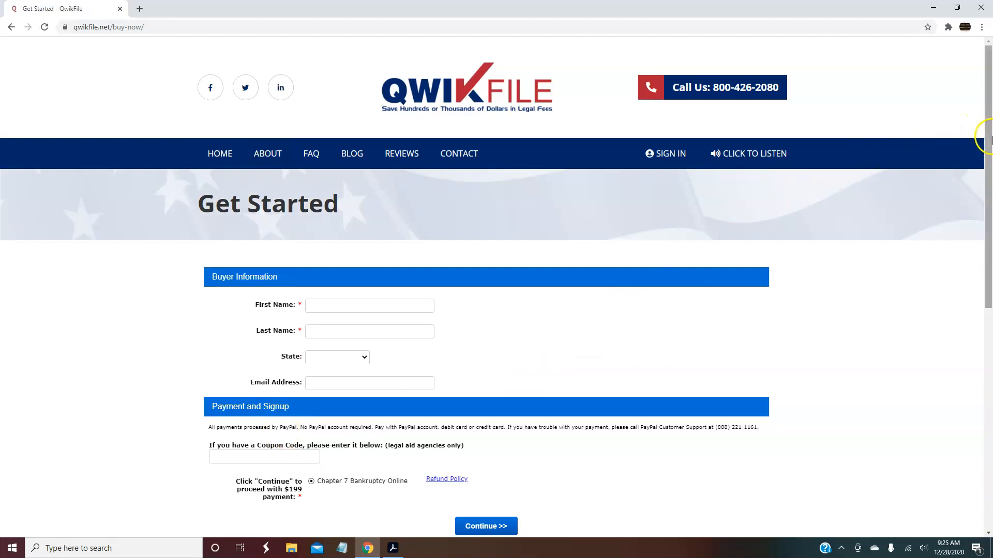
scroll(987, 137, down, 3)
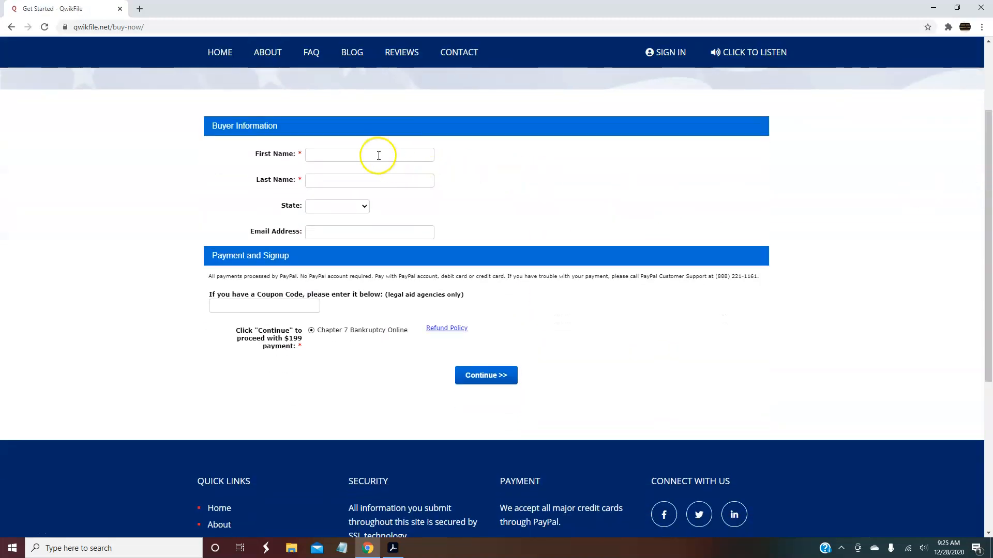
click(364, 207)
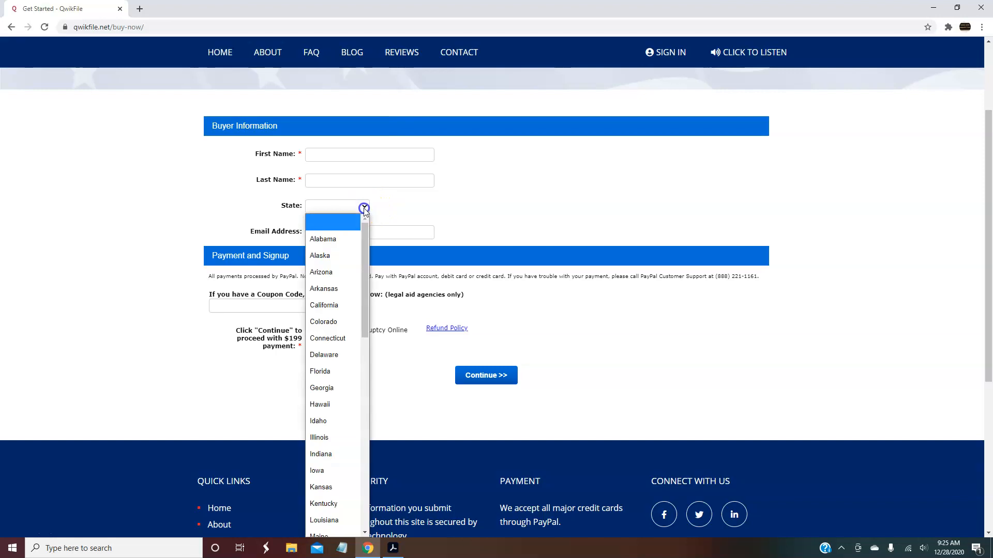
mouse_move(364, 272)
mouse_down()
mouse_move(362, 328)
mouse_move(359, 271)
mouse_up()
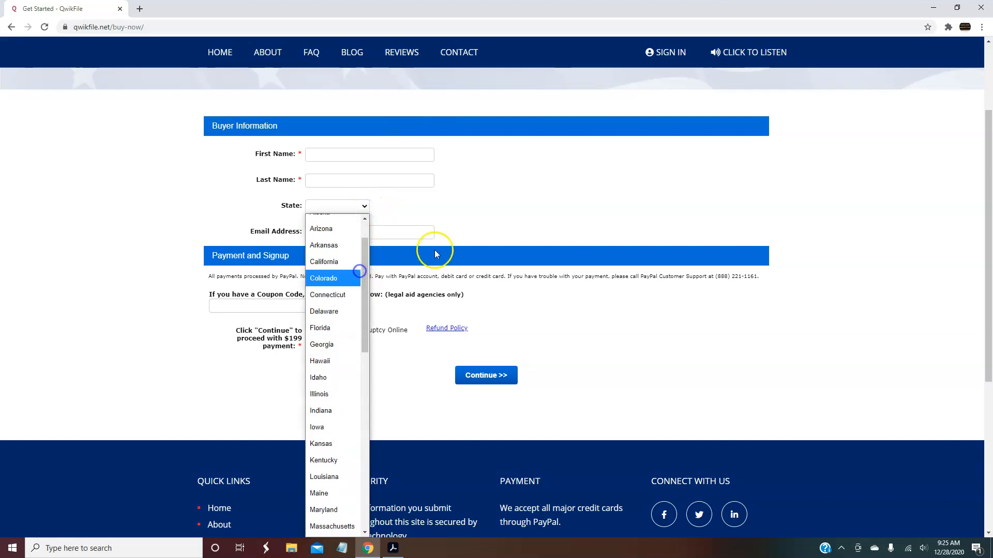
click(526, 197)
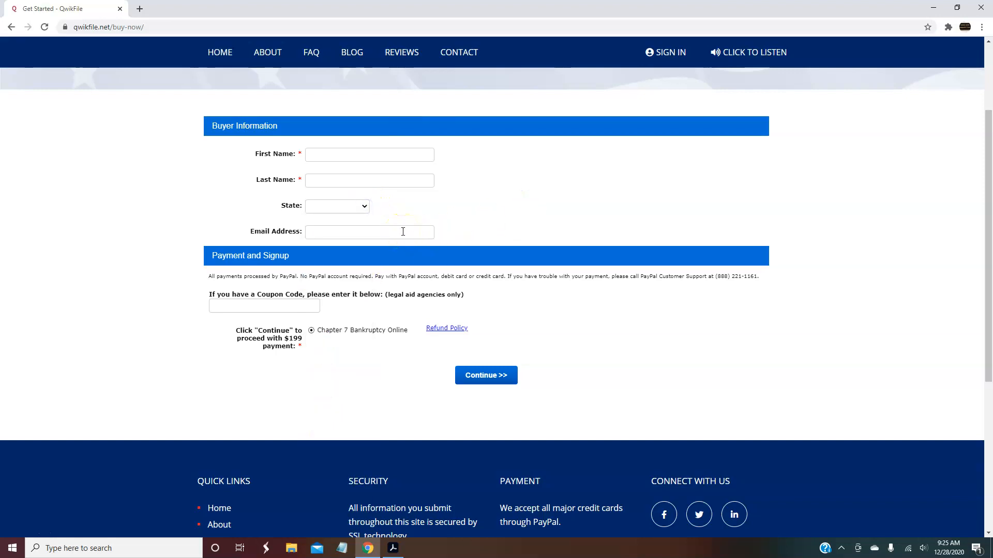
click(491, 381)
Register a new user with a chosen username, password, confirmed password and e-mail address
click(671, 57)
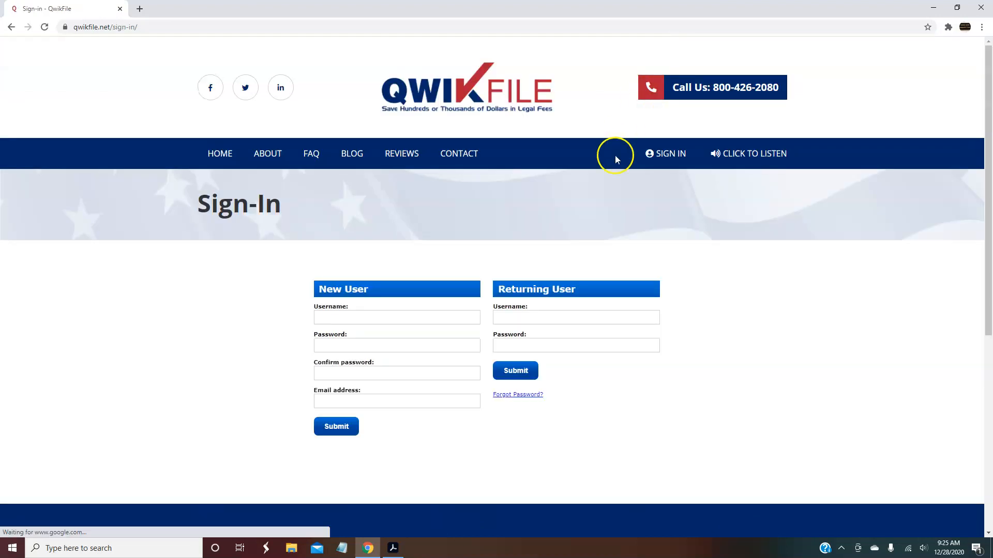
click(348, 314)
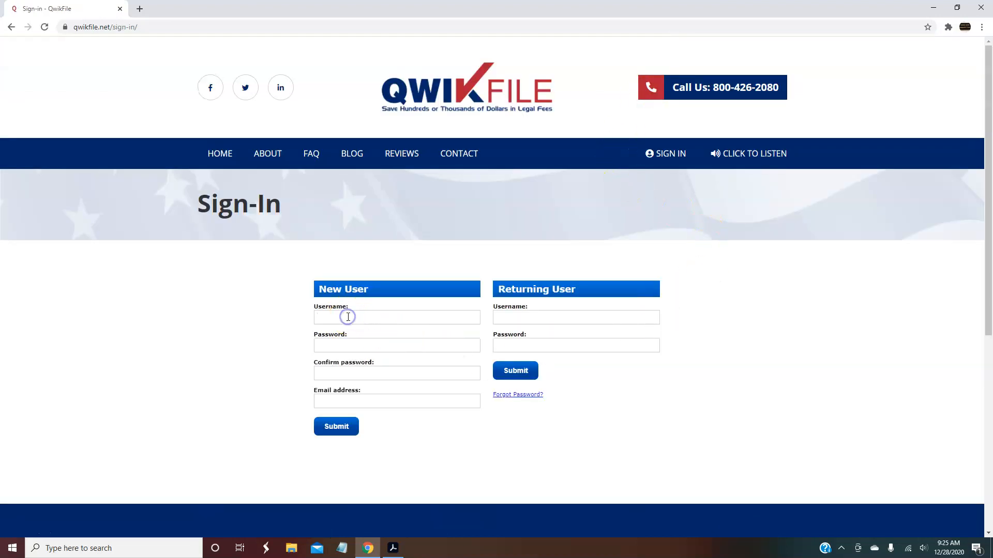
text(johndoe)
click(449, 313)
text(33)
click(455, 345)
click(417, 370)
click(387, 401)
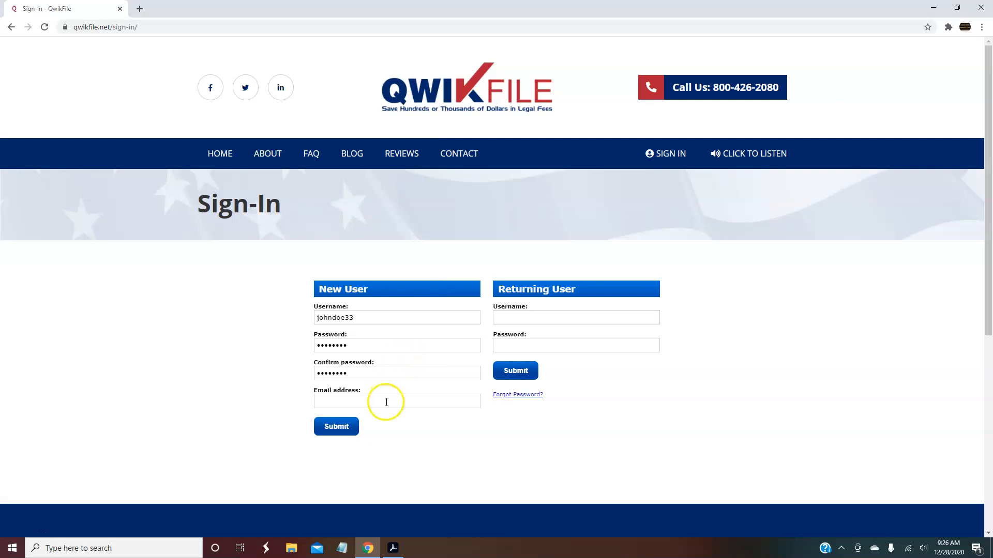
key(ctrl+v)
click(337, 427)
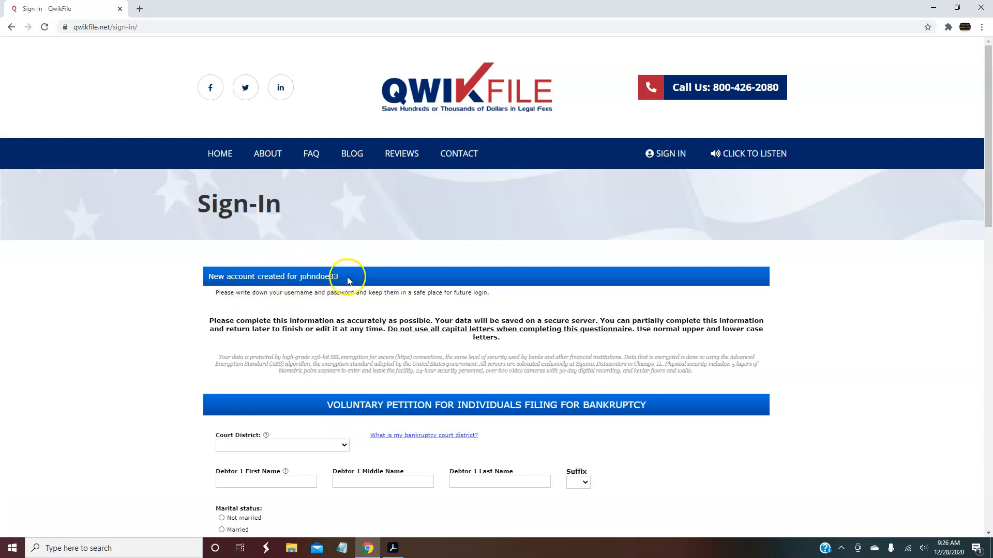
Choose Central District of California from the Court District list
drag(988, 93, 987, 176)
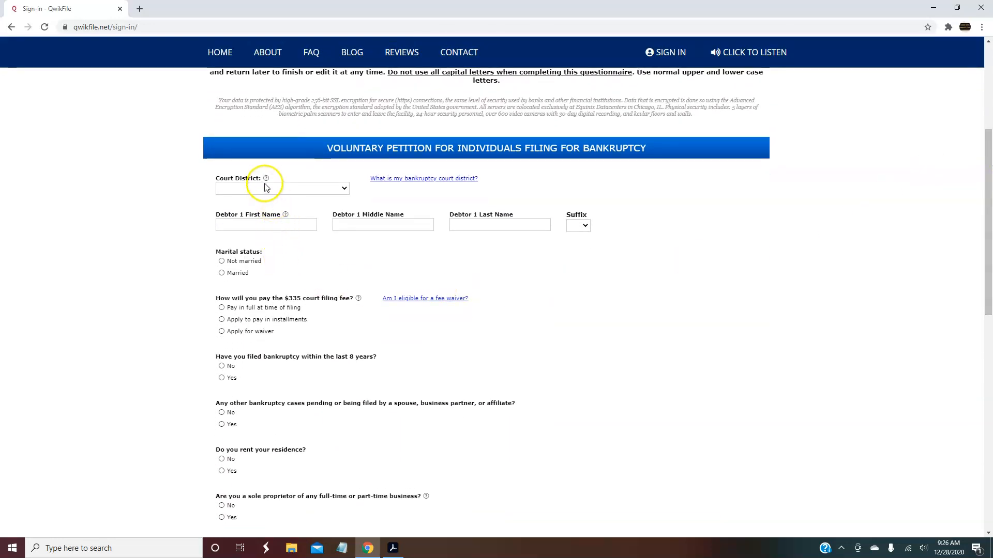
mouse_move(267, 180)
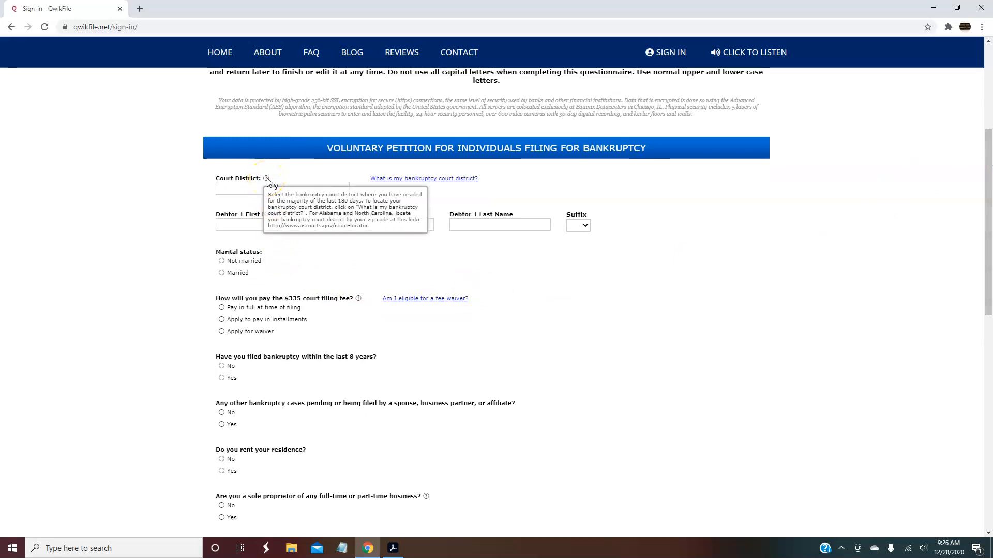
mouse_move(359, 299)
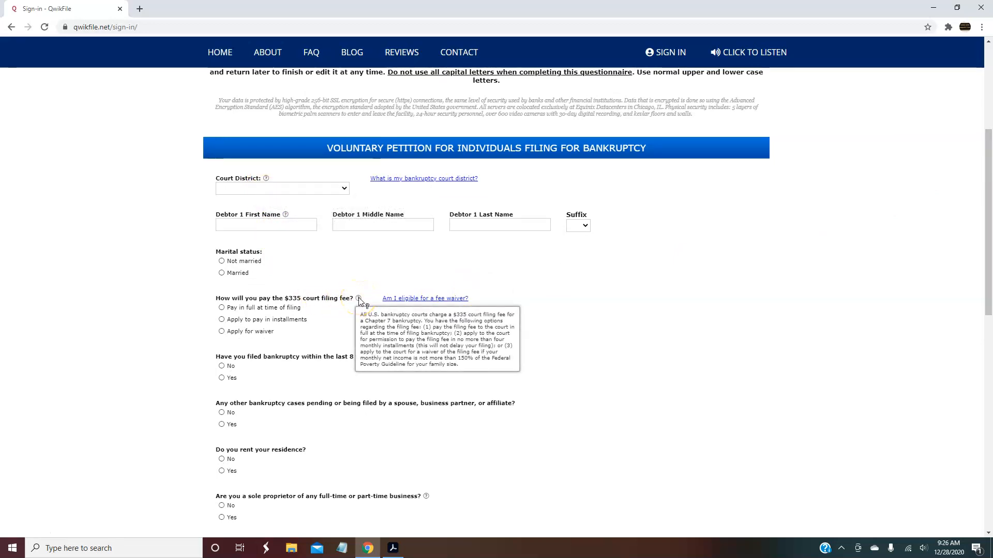
mouse_move(425, 499)
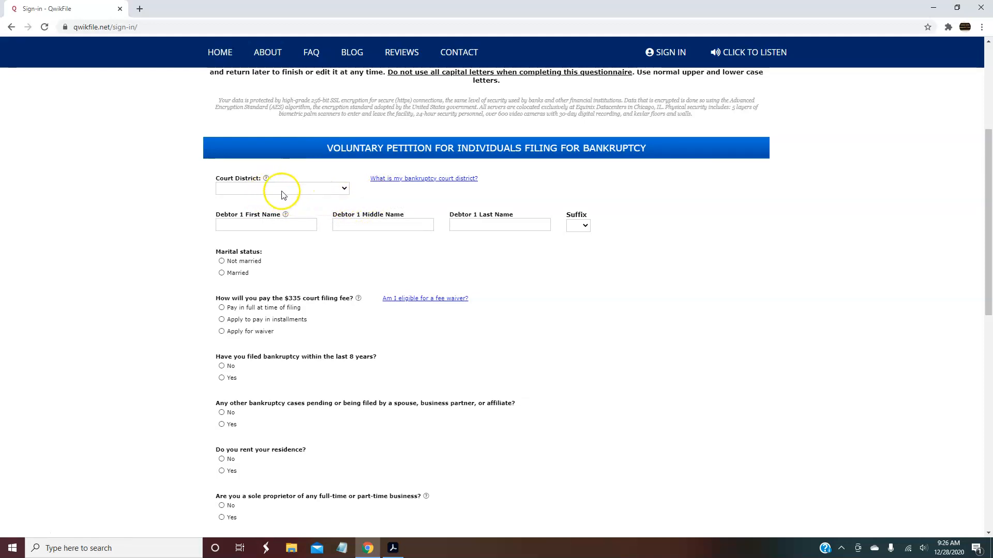
click(344, 189)
drag(343, 222, 321, 198)
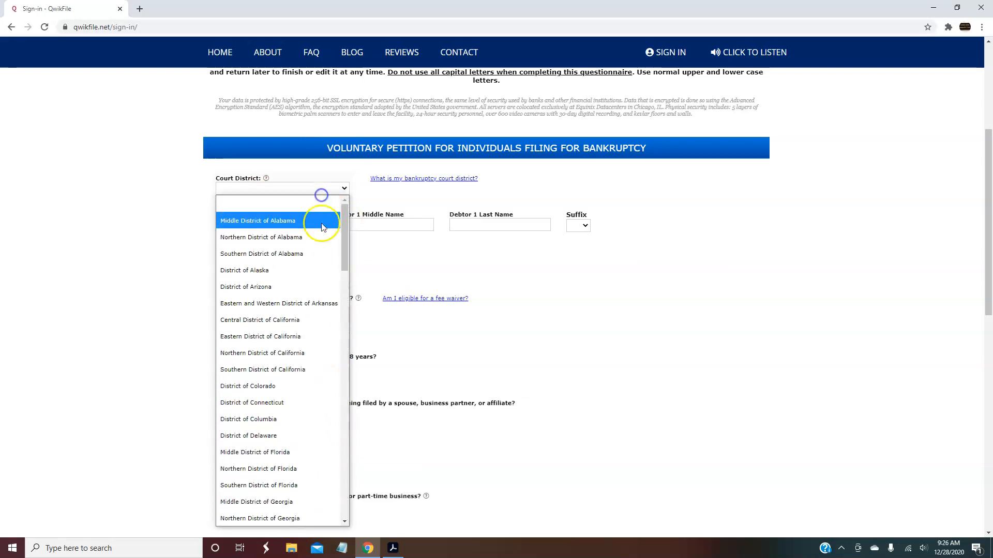
click(284, 320)
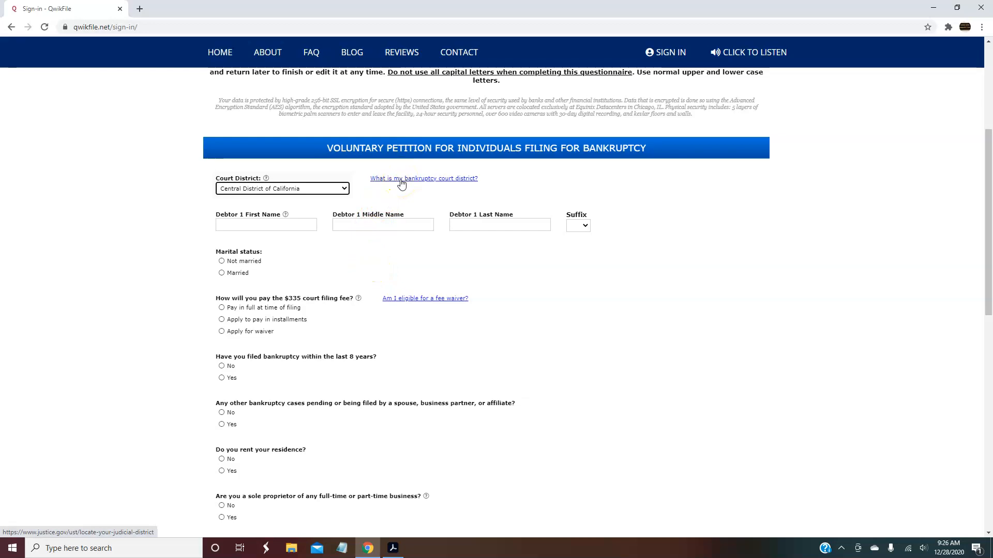
click(286, 216)
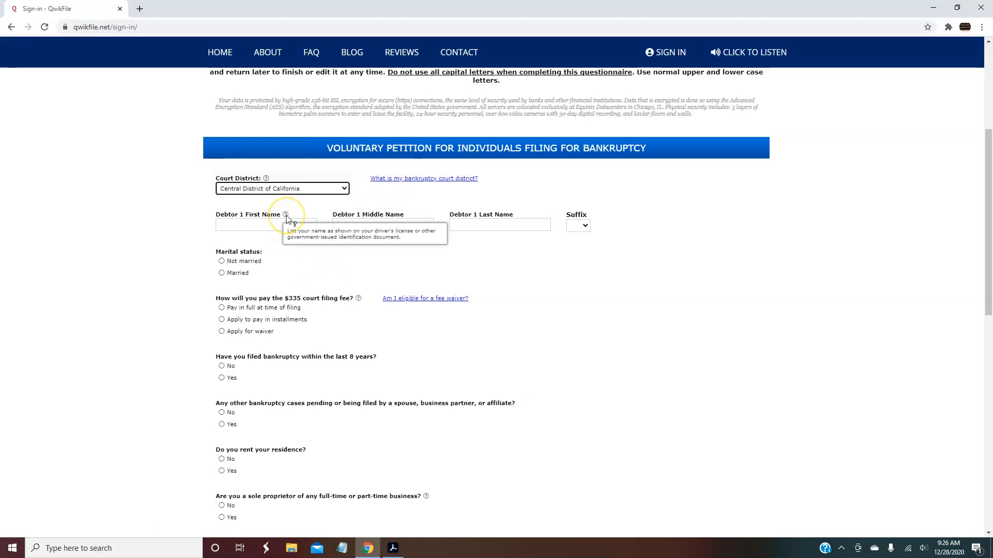
Enter Debtor 1's first, middle and last names and choose the Jr. suffix
click(272, 224)
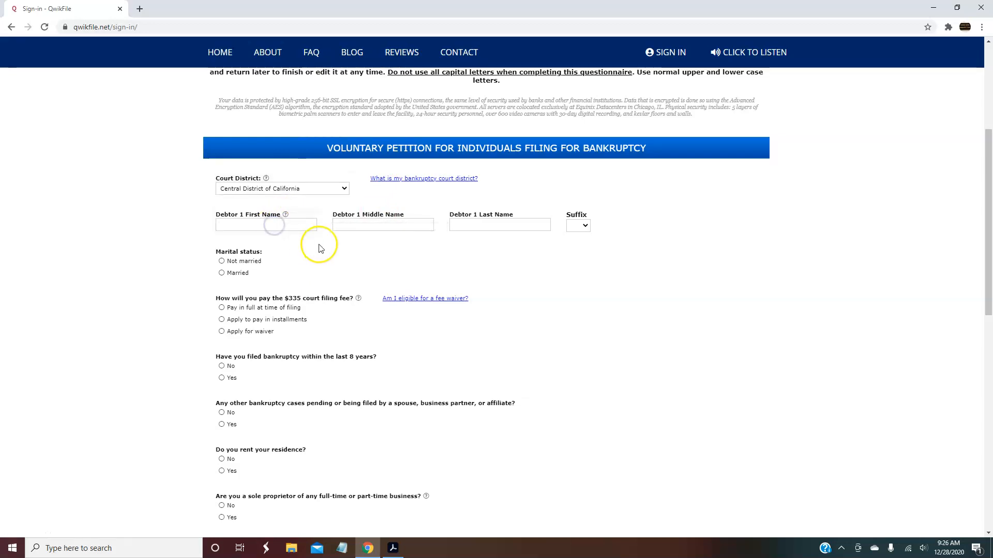
text(John)
click(352, 228)
text(David)
click(478, 226)
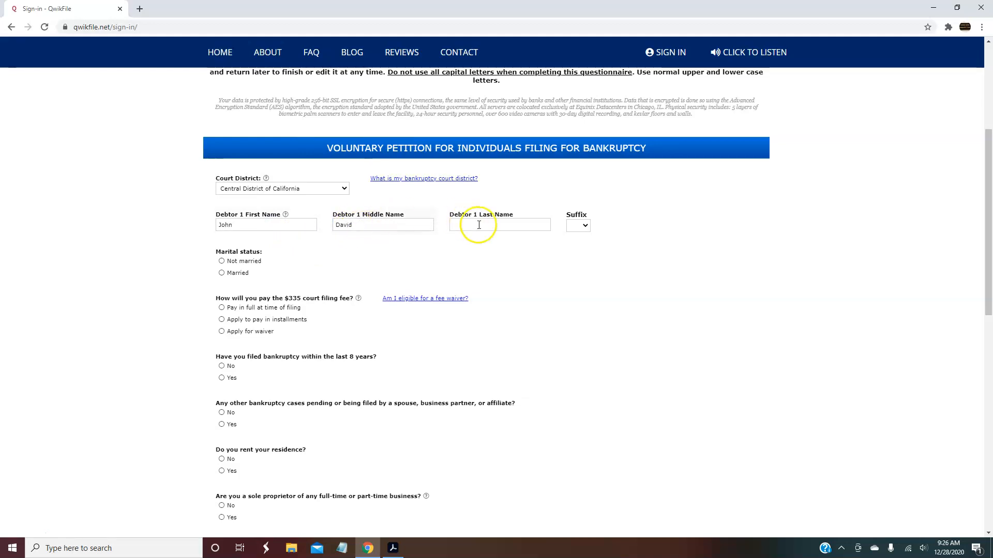
text(Doe)
click(585, 225)
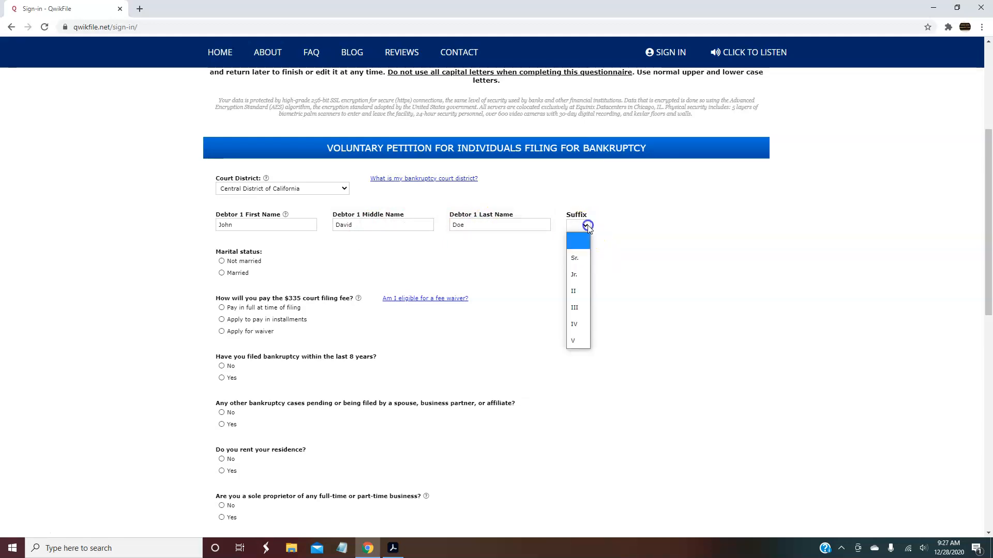
click(578, 274)
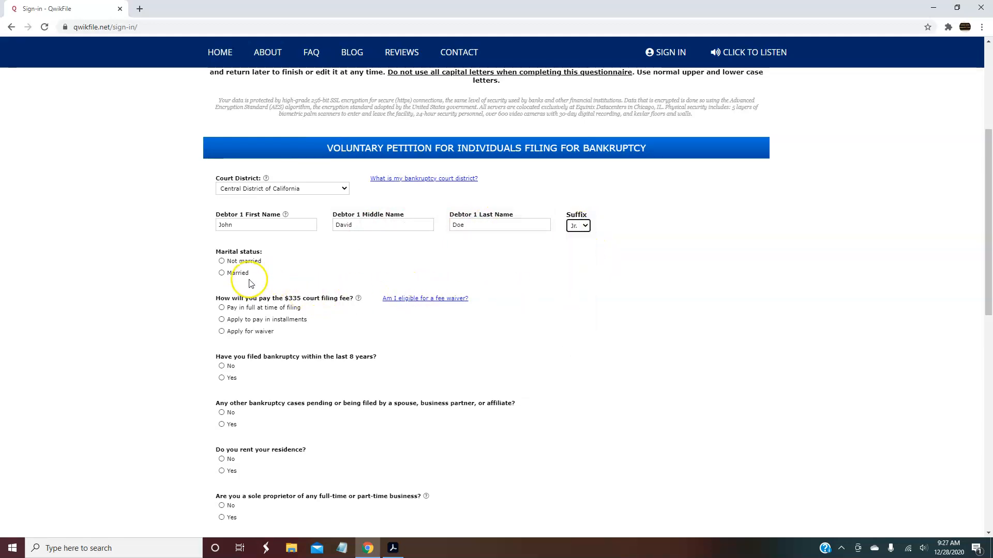
Set the marital status to Not married, removing the joint-filing and Debtor 2 fields
click(222, 263)
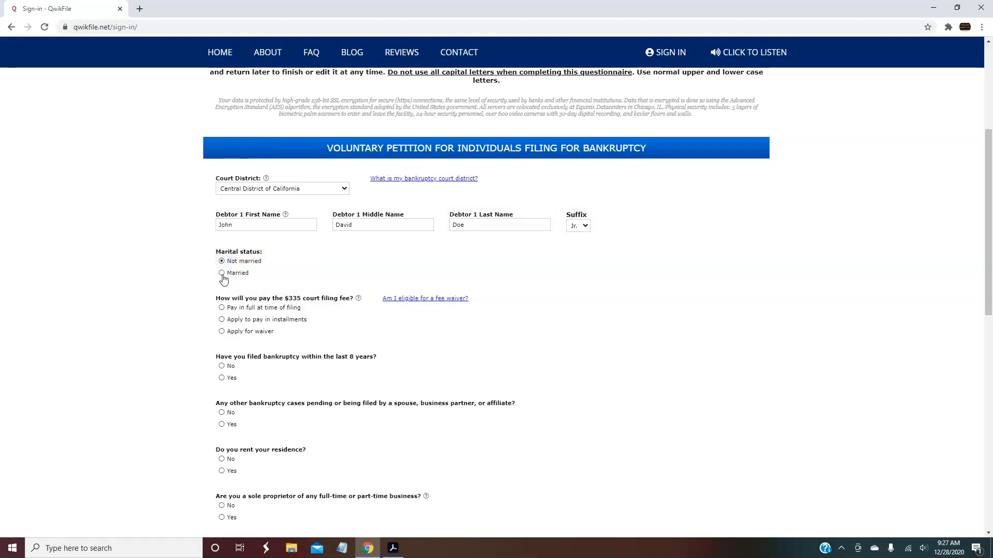
click(222, 275)
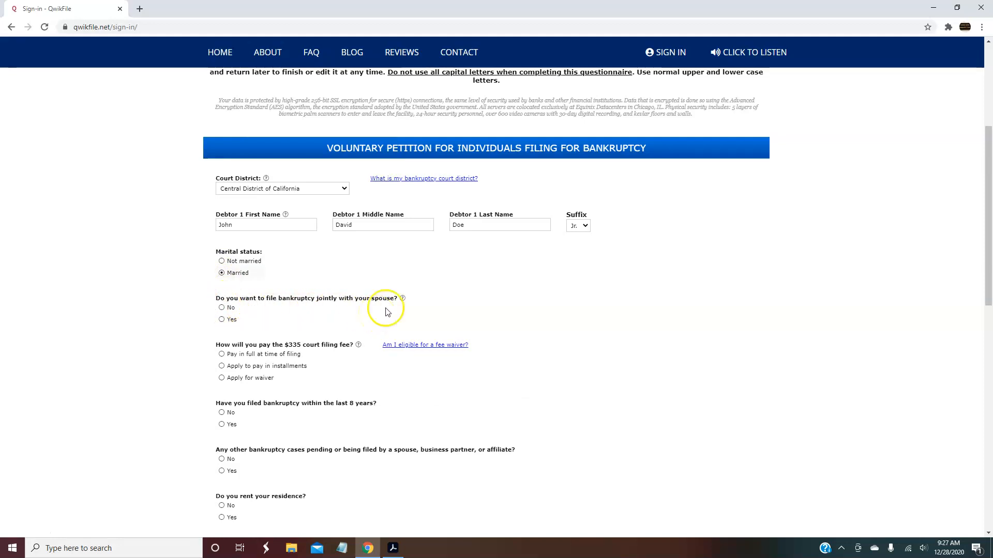
mouse_move(403, 300)
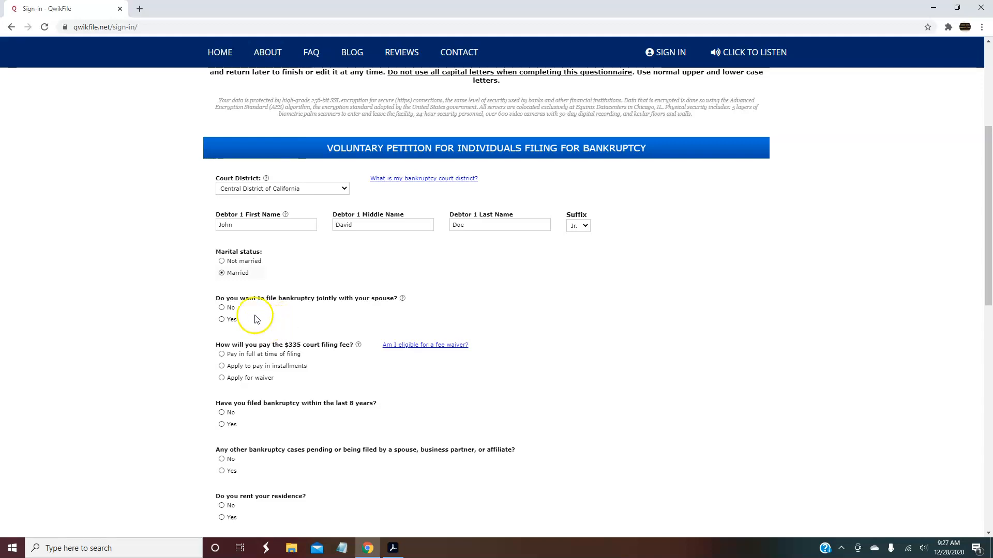
click(226, 310)
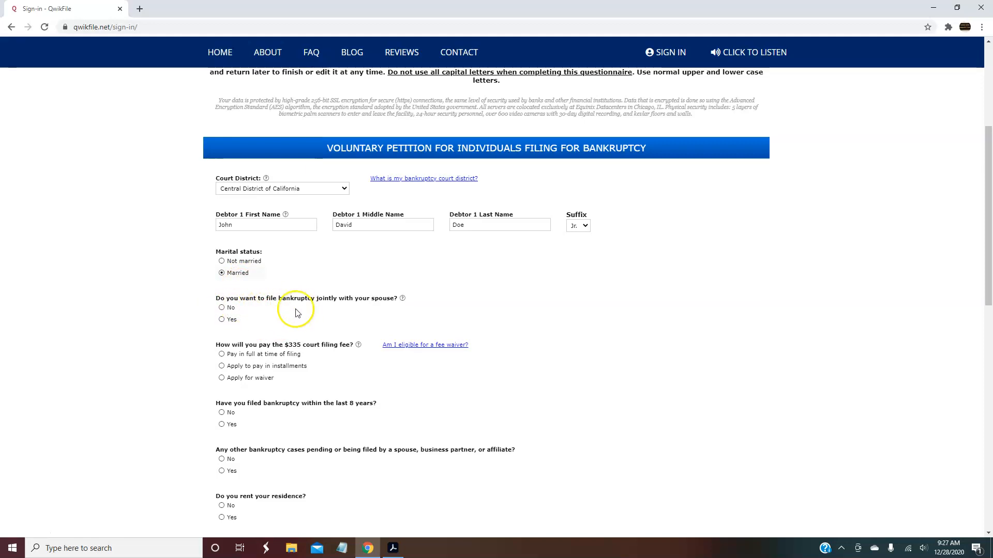
click(222, 320)
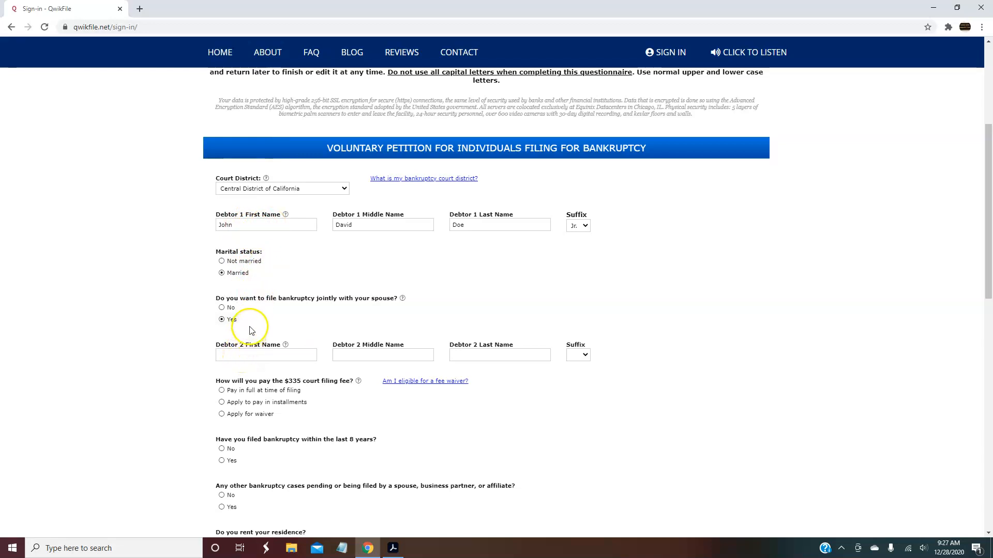
click(222, 261)
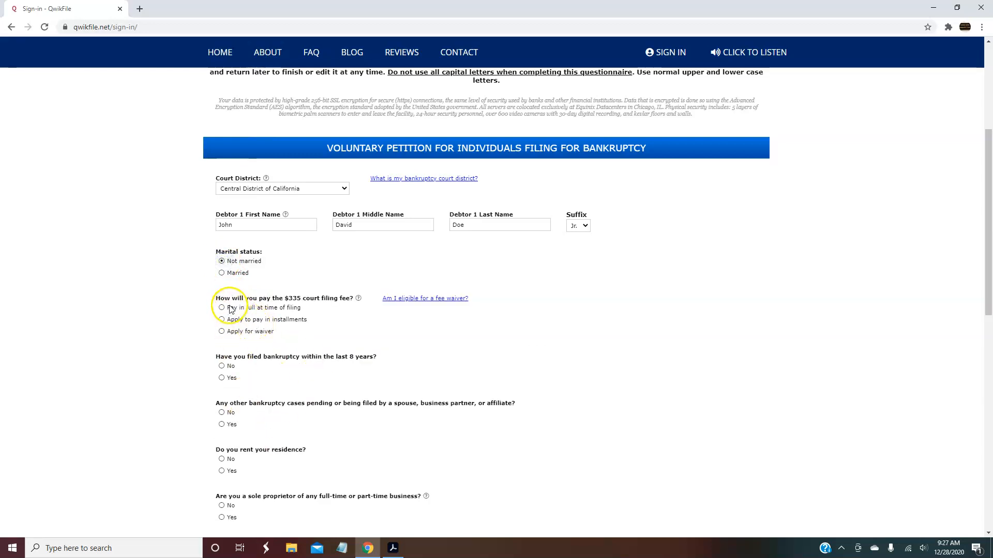
Set the $335 filing fee to Apply for waiver and mark no bankruptcy in 8 years
mouse_move(359, 300)
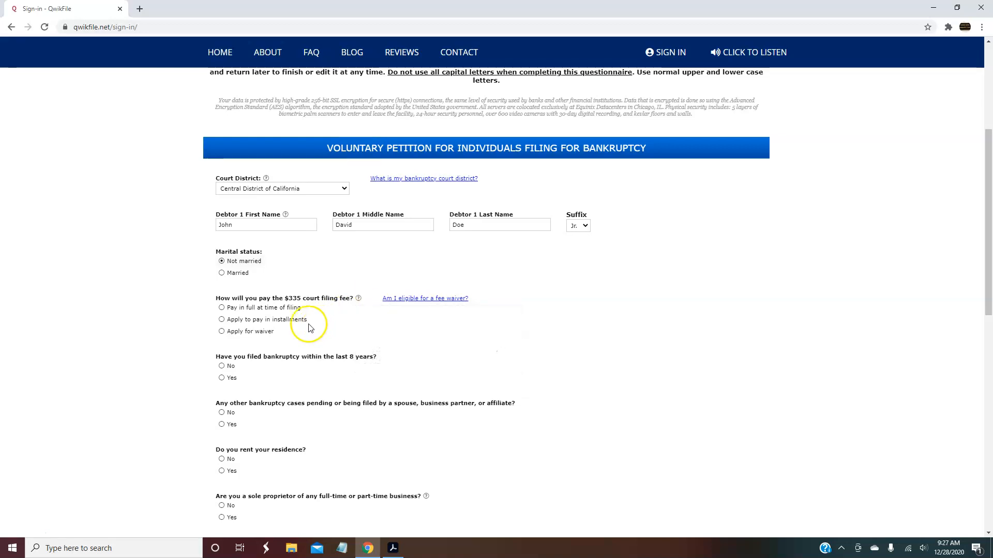
click(221, 308)
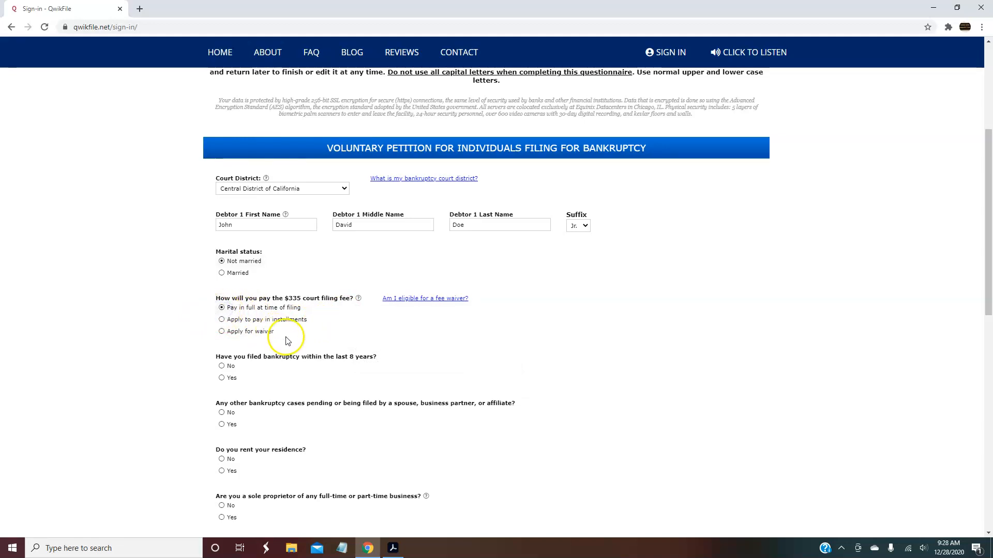
click(221, 320)
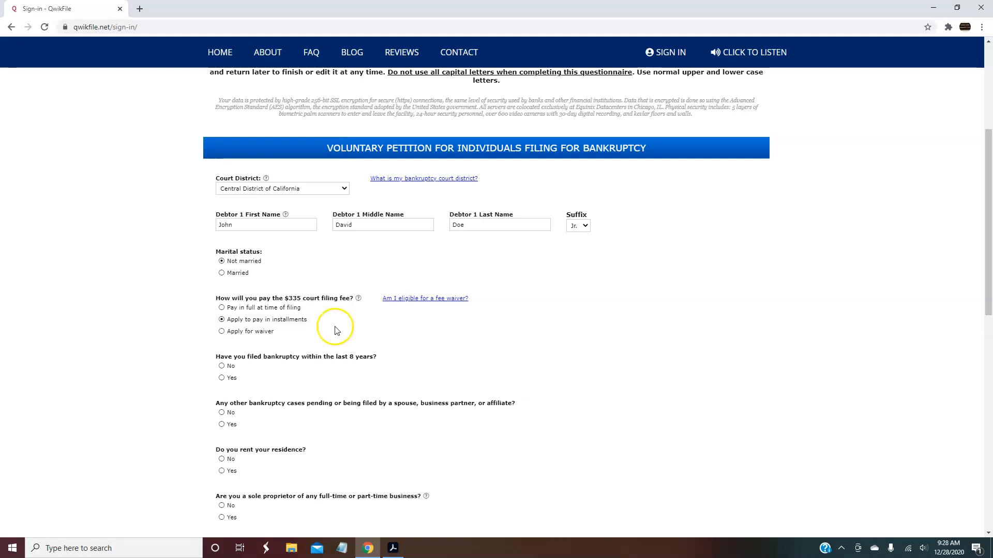
click(222, 332)
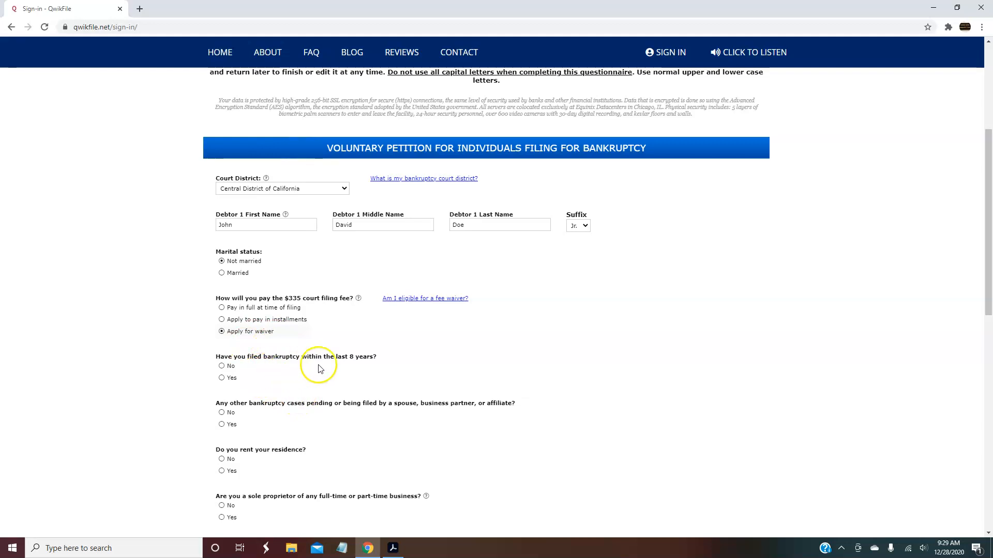
click(222, 378)
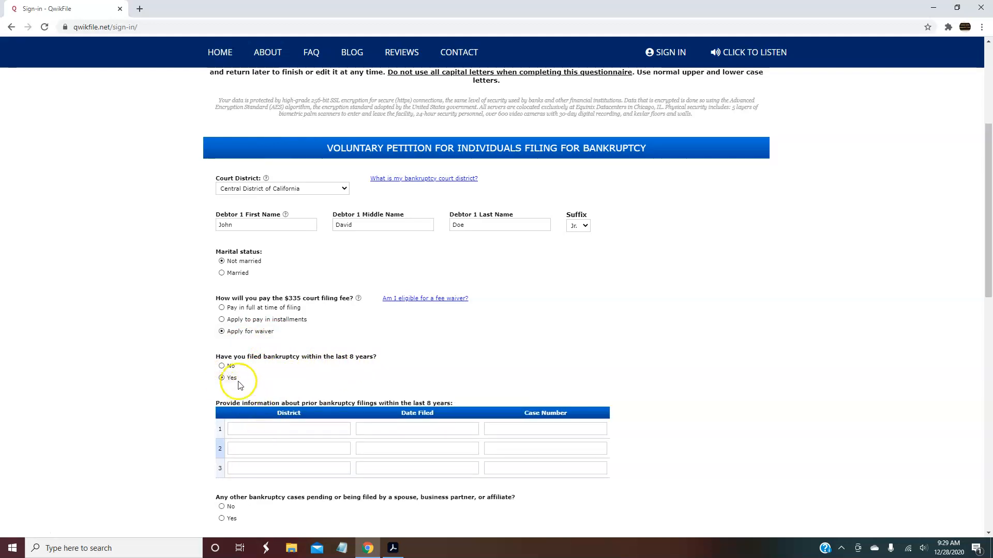
click(222, 366)
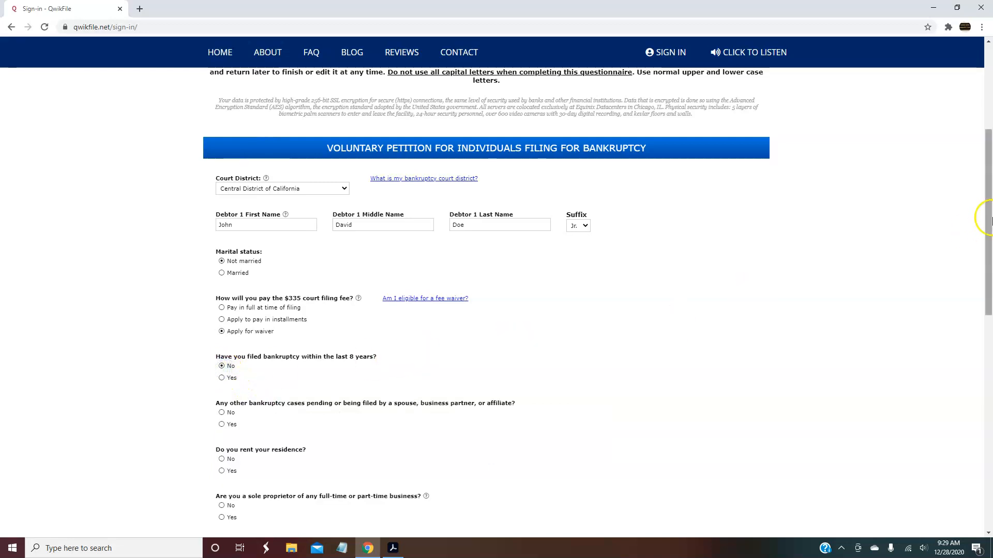
Answer Yes to renting the residence and No to a landlord eviction judgment
drag(990, 220, 990, 263)
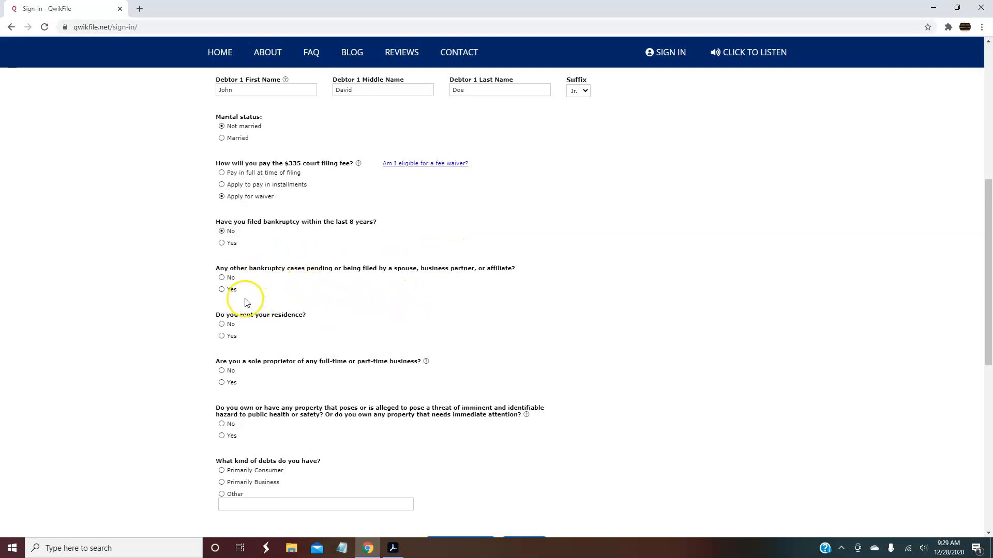
click(224, 325)
click(221, 336)
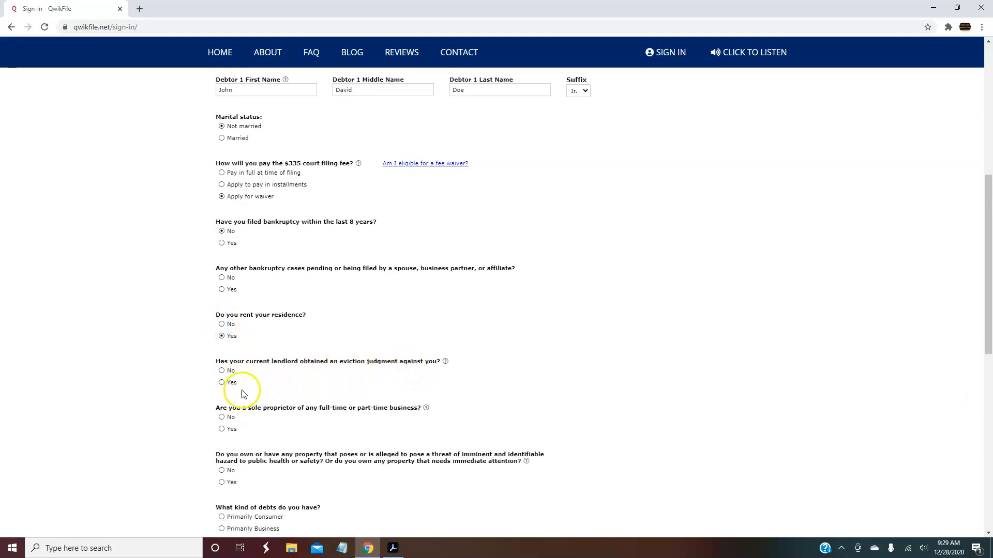
click(222, 384)
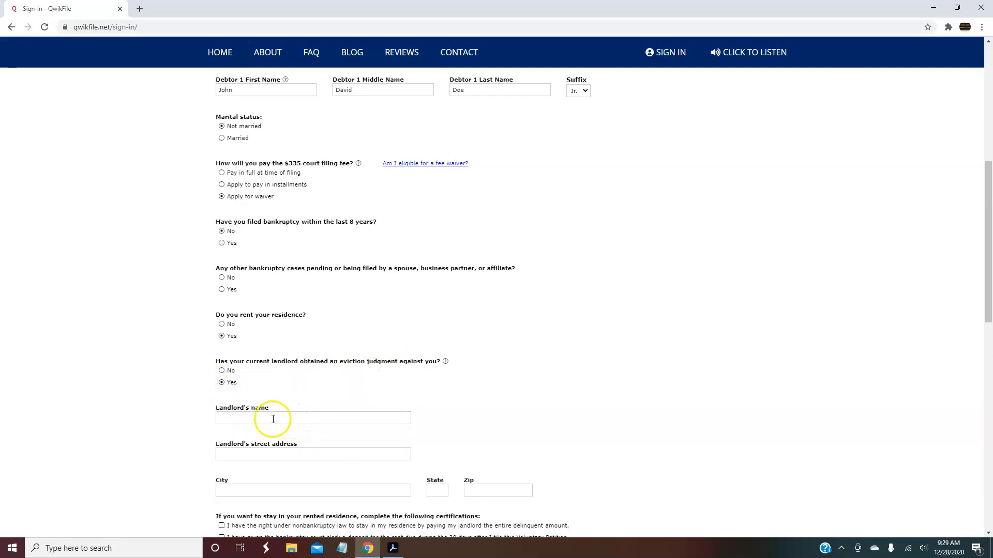
click(221, 371)
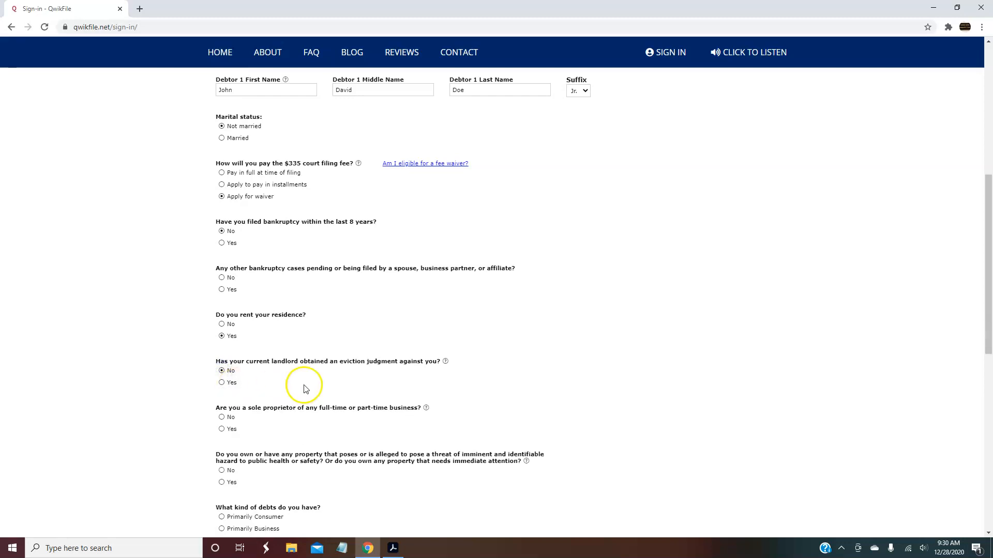
Mark the debts as Primarily Consumer and continue to the next page
drag(982, 231, 977, 288)
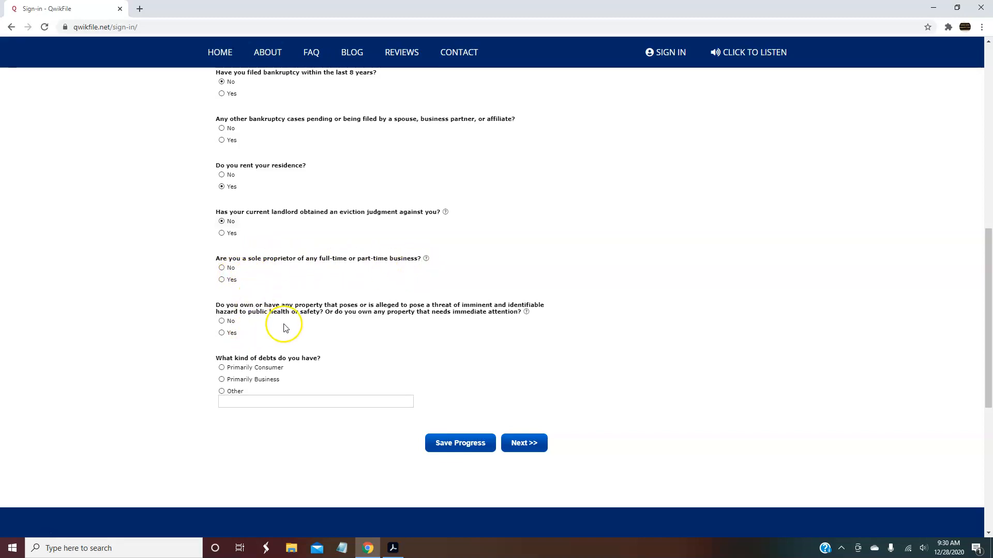
click(221, 368)
click(530, 449)
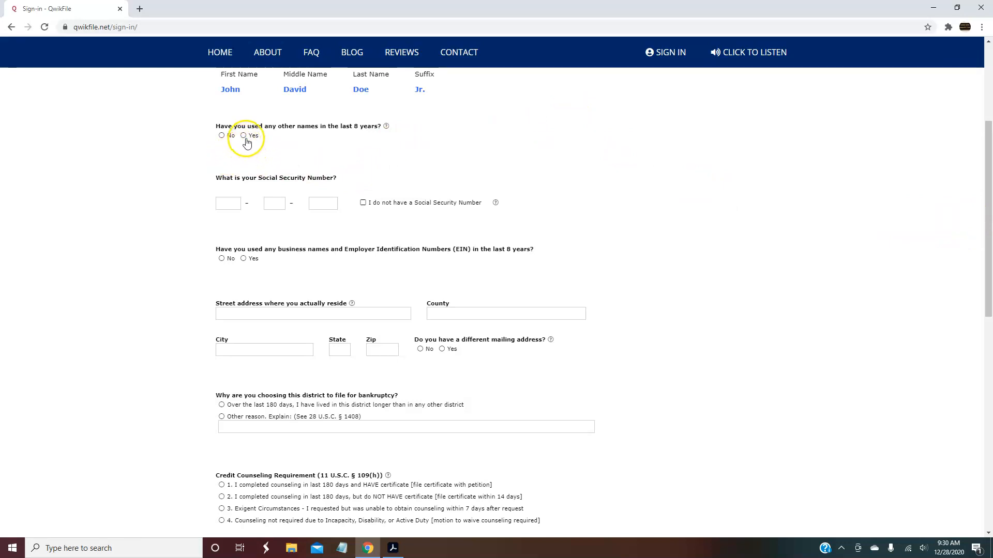
Answer No to having used other names and No to business names or EINs
mouse_move(394, 128)
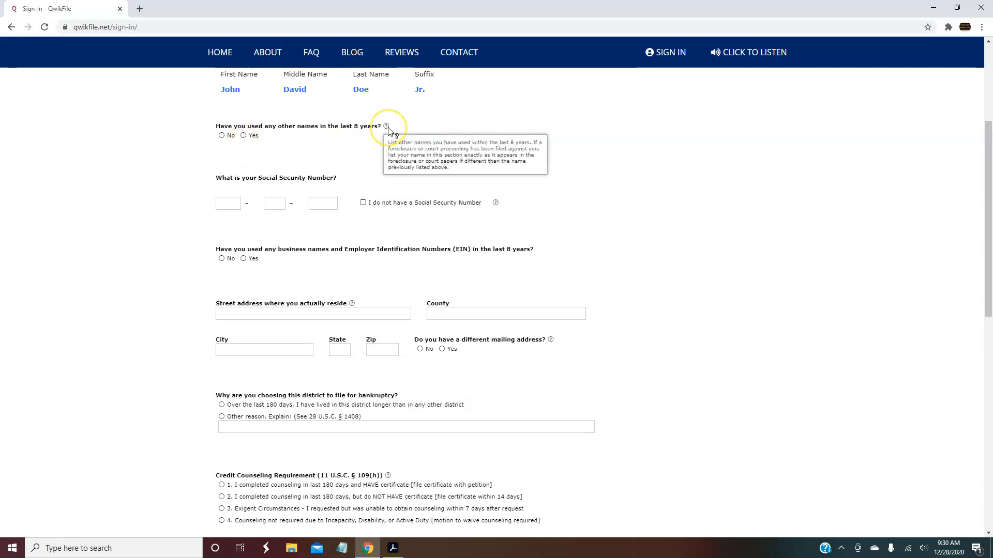
click(244, 135)
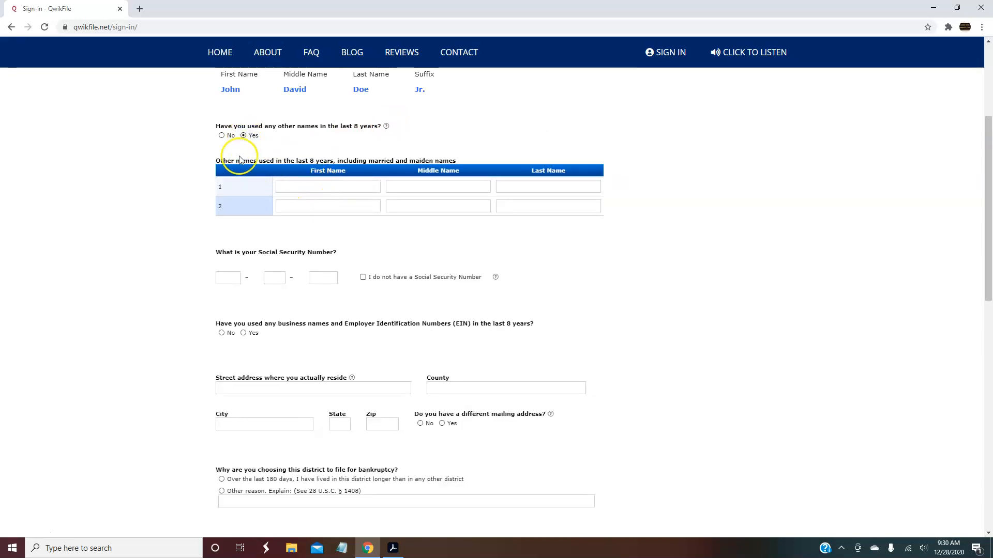
click(222, 136)
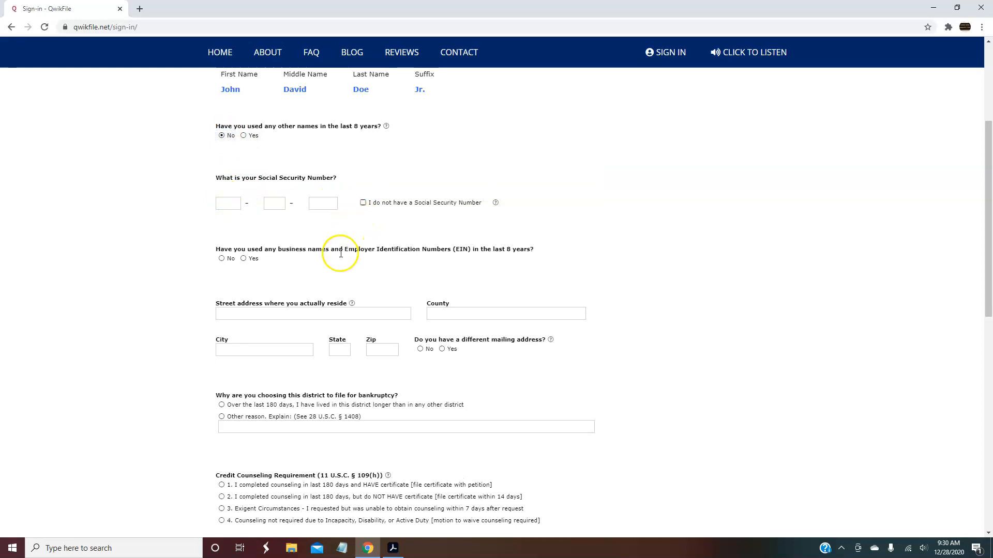
drag(988, 167, 988, 192)
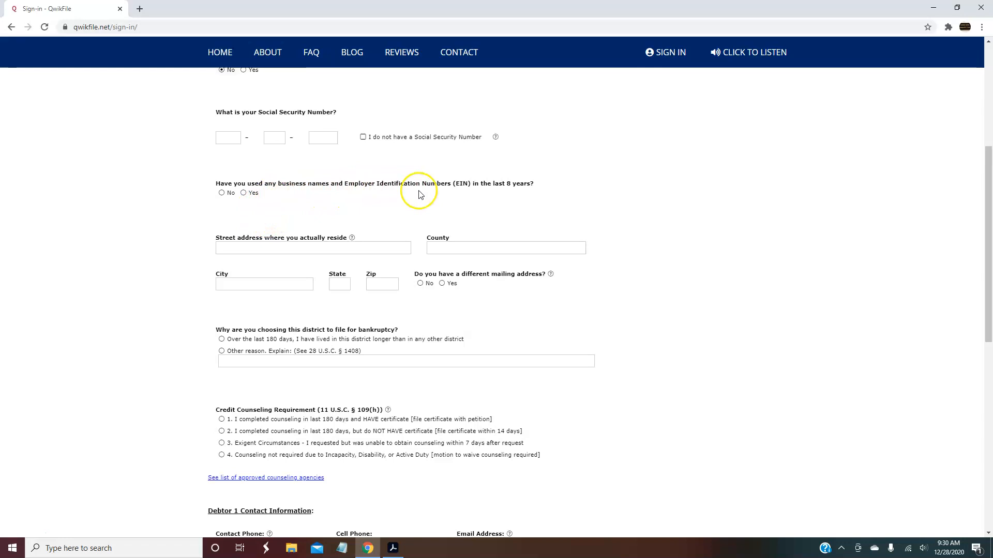
click(222, 194)
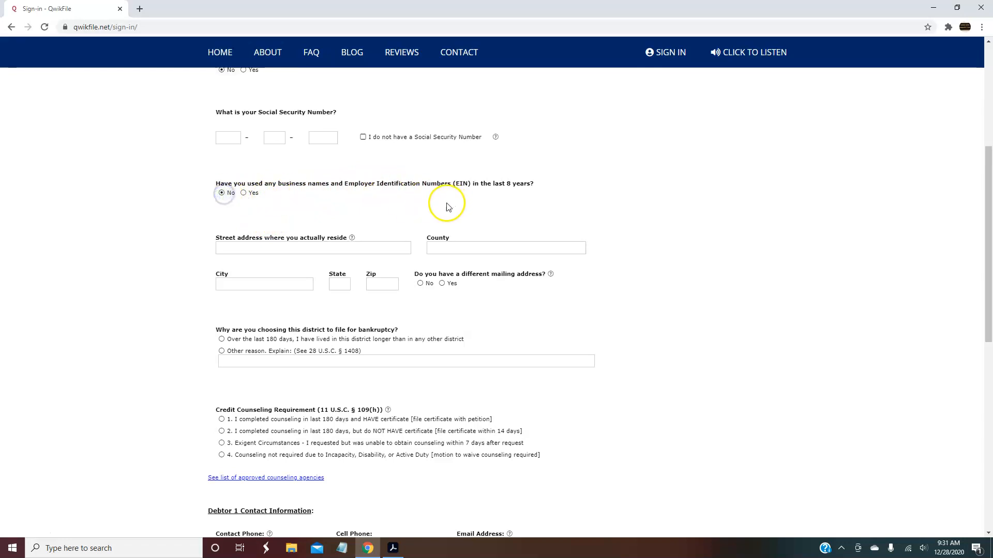
Answer No to having a different mailing address
click(358, 246)
click(476, 246)
click(461, 247)
click(460, 246)
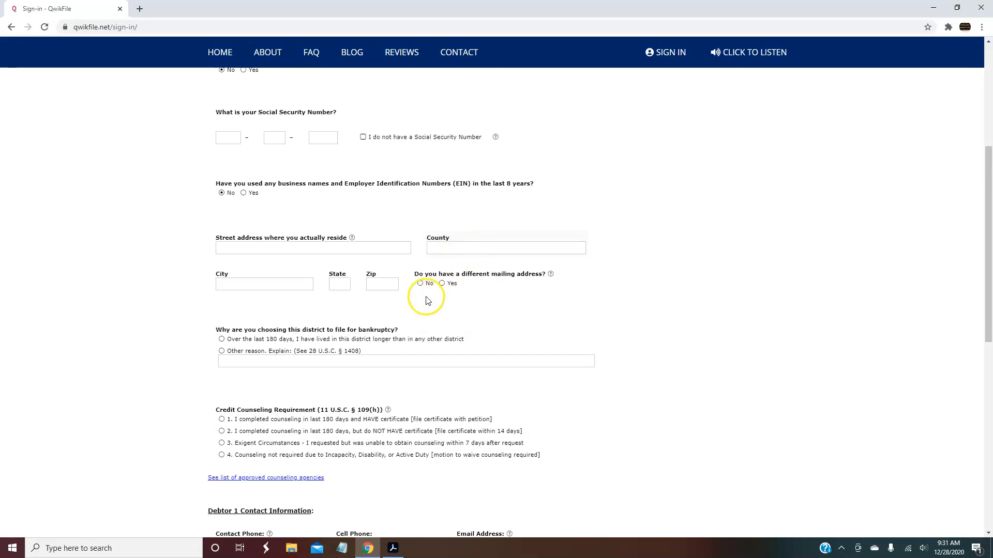
click(442, 284)
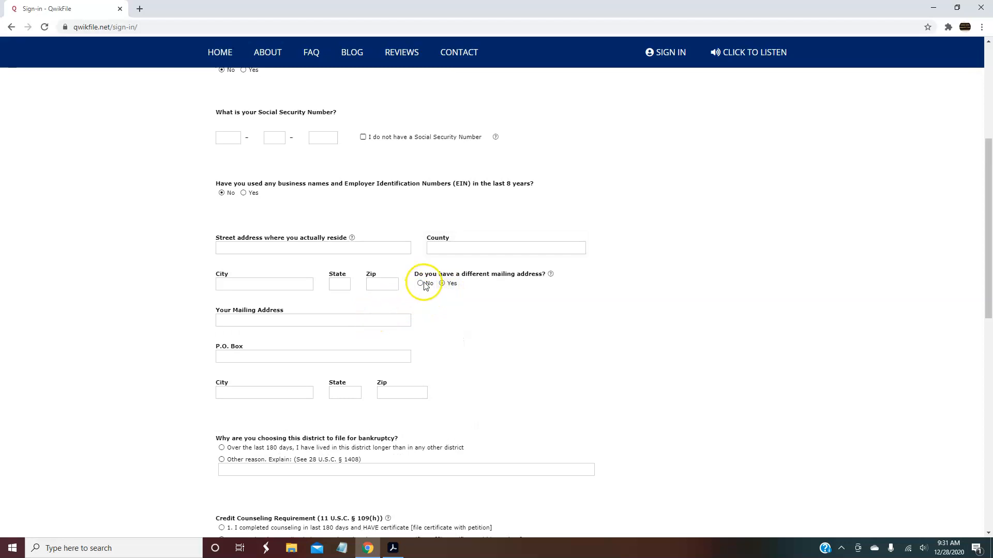
click(421, 283)
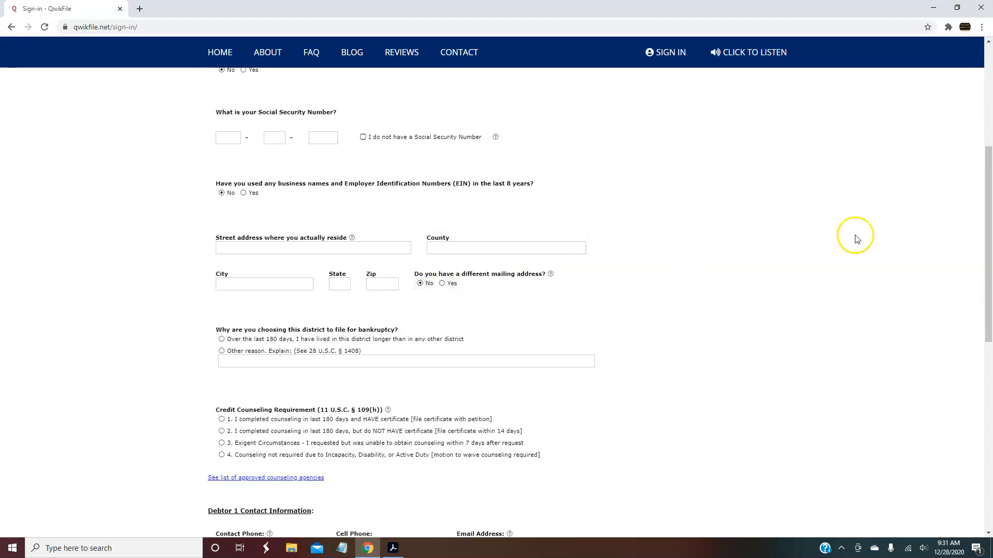
drag(985, 196, 985, 253)
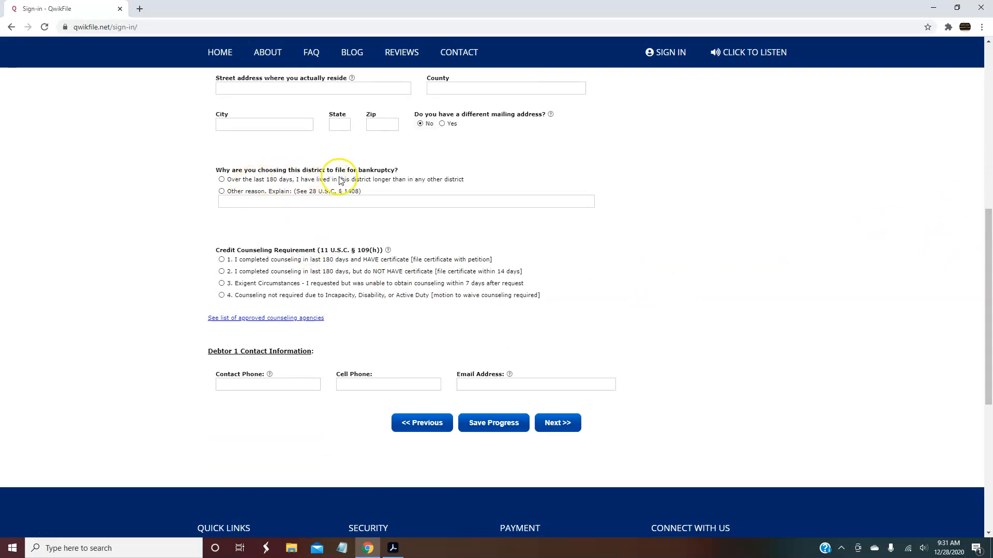
Give living in the district for the last 180 days as the filing-district reason
click(222, 179)
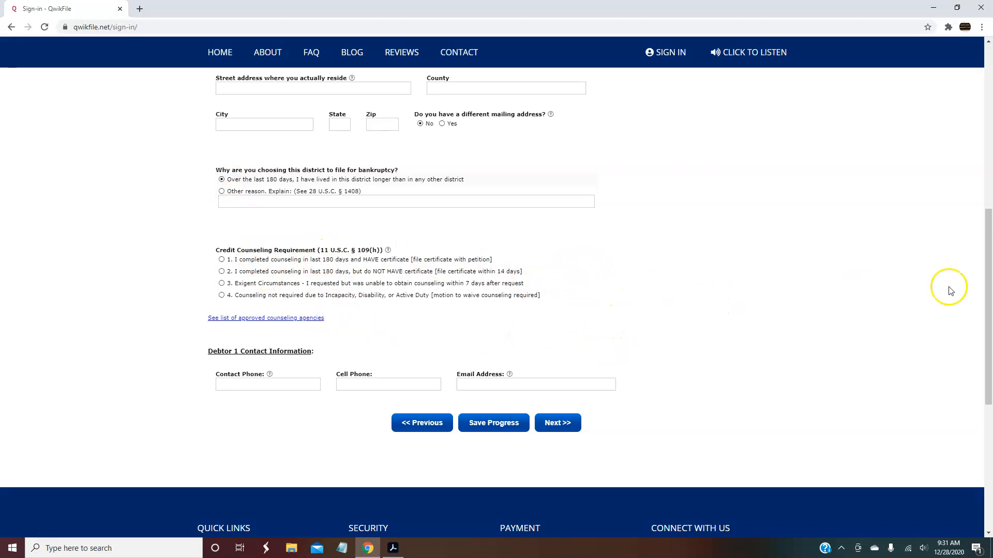
drag(986, 258, 988, 280)
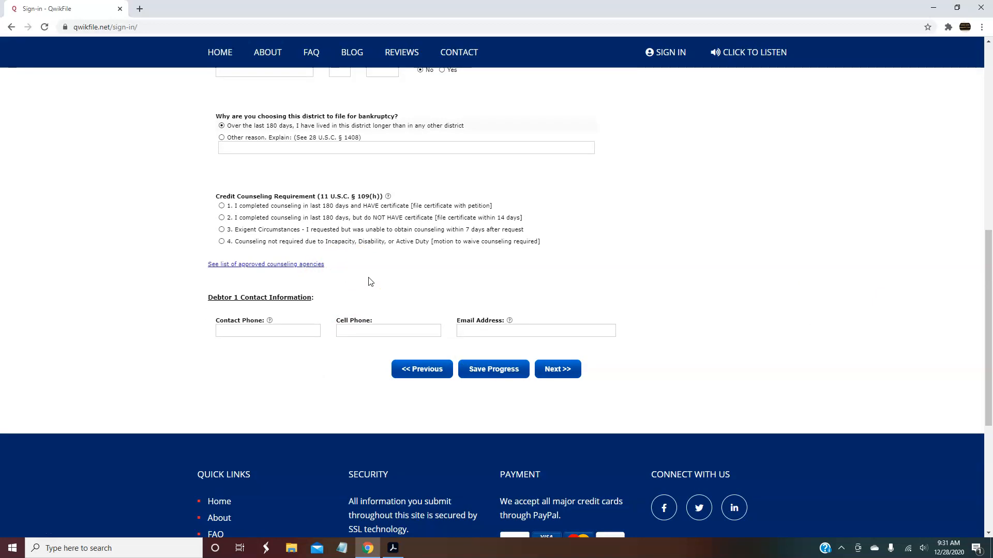
click(386, 275)
click(389, 261)
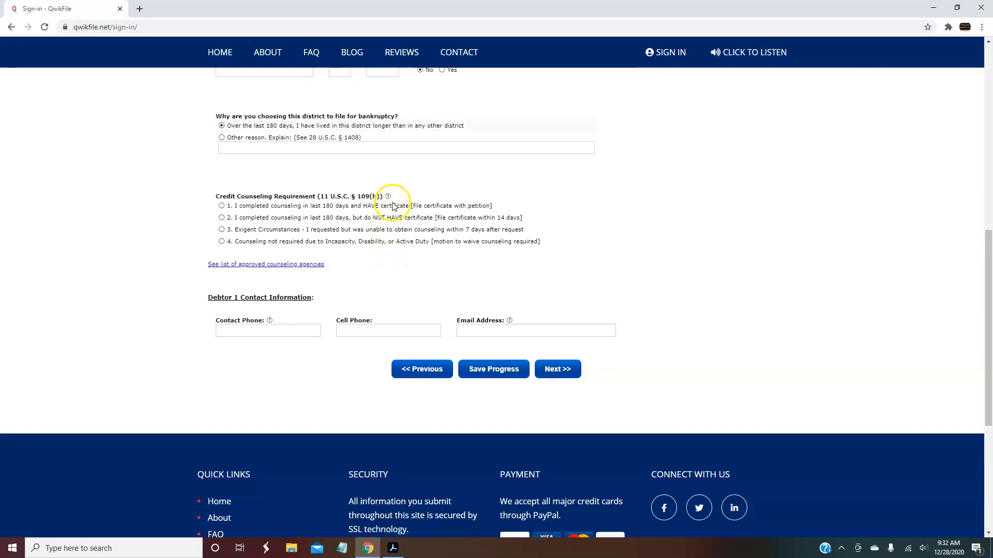
mouse_move(389, 198)
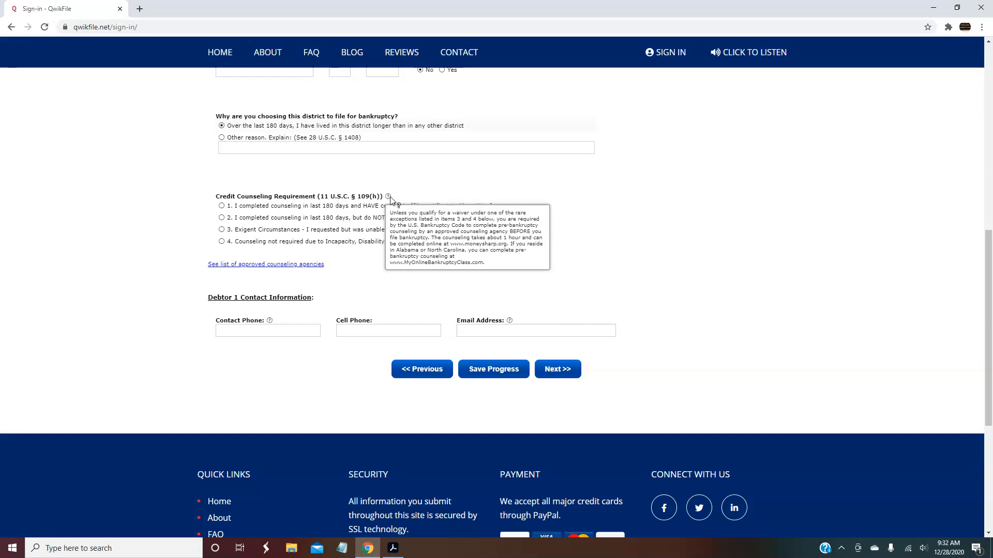
click(412, 184)
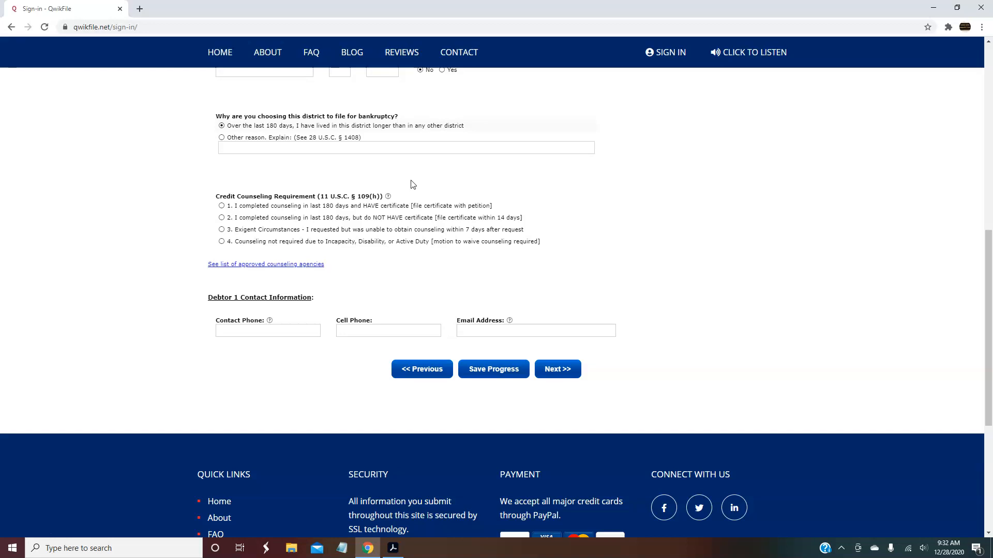
click(391, 279)
Mark credit counseling as completed with a certificate and submit the page
click(222, 205)
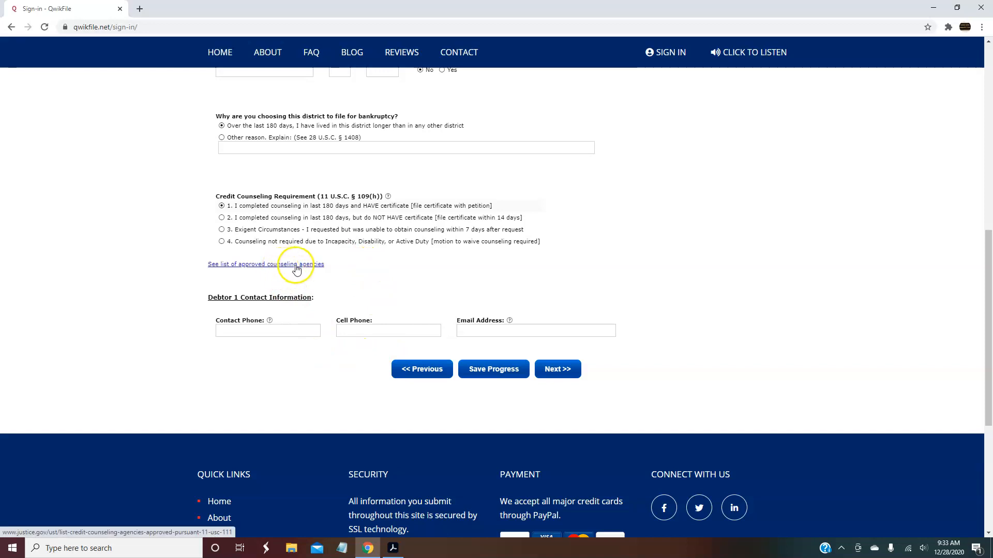
click(301, 330)
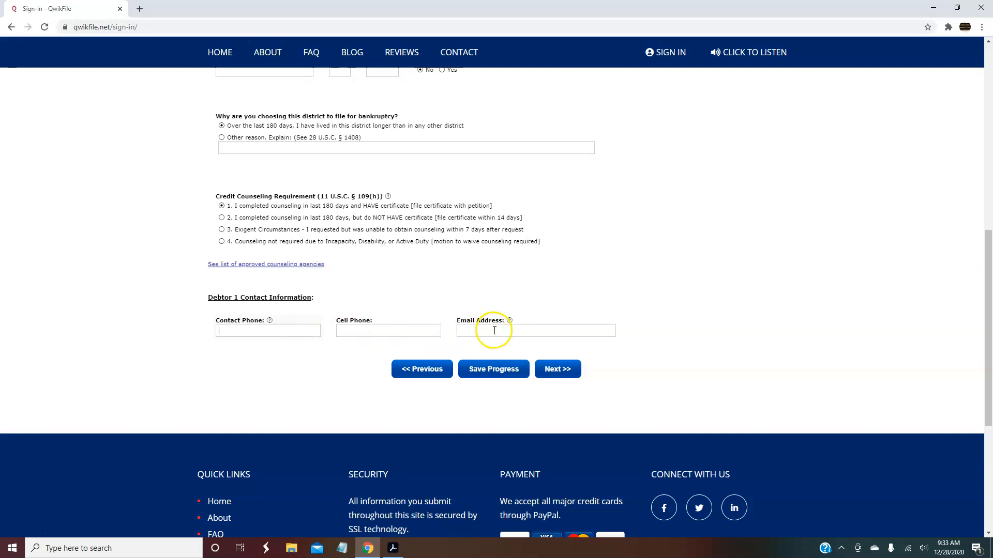
click(567, 378)
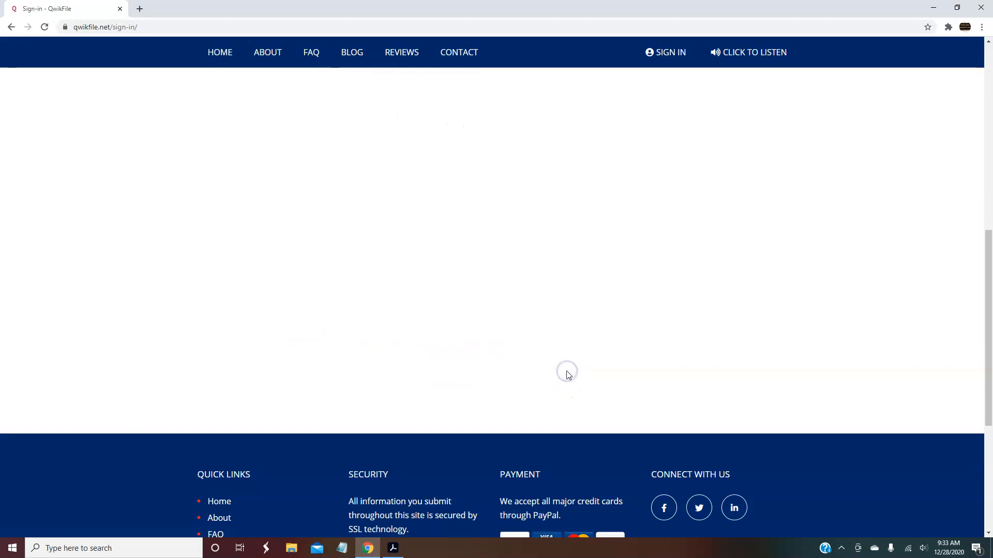
Answer Yes to consequences and fraud penalties, No to a paid non-attorney preparer, and continue
drag(987, 195, 985, 154)
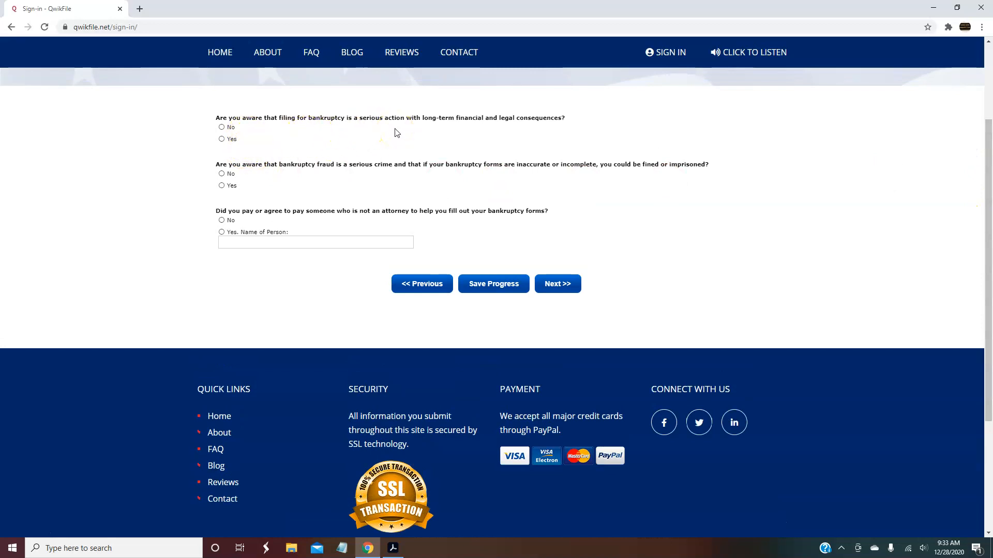
click(222, 139)
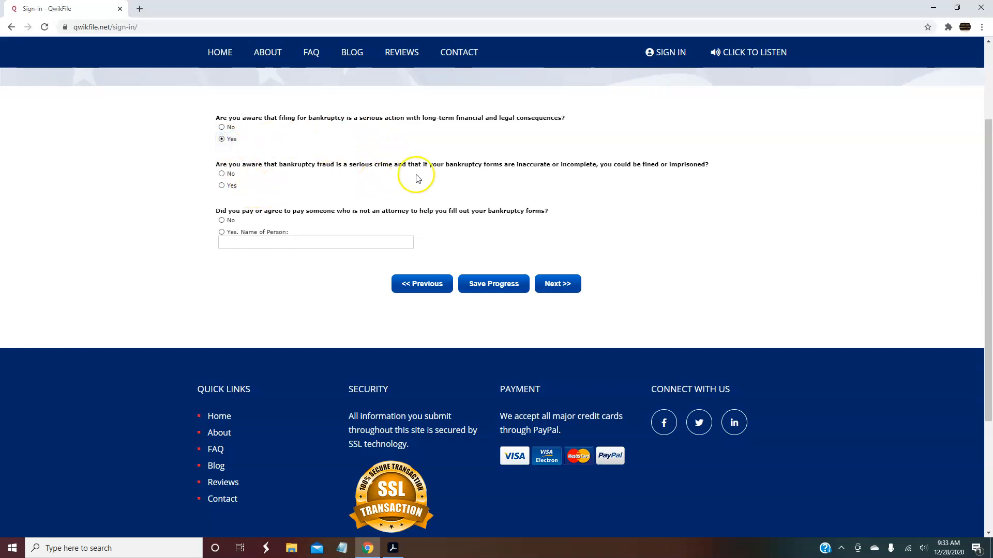
click(222, 186)
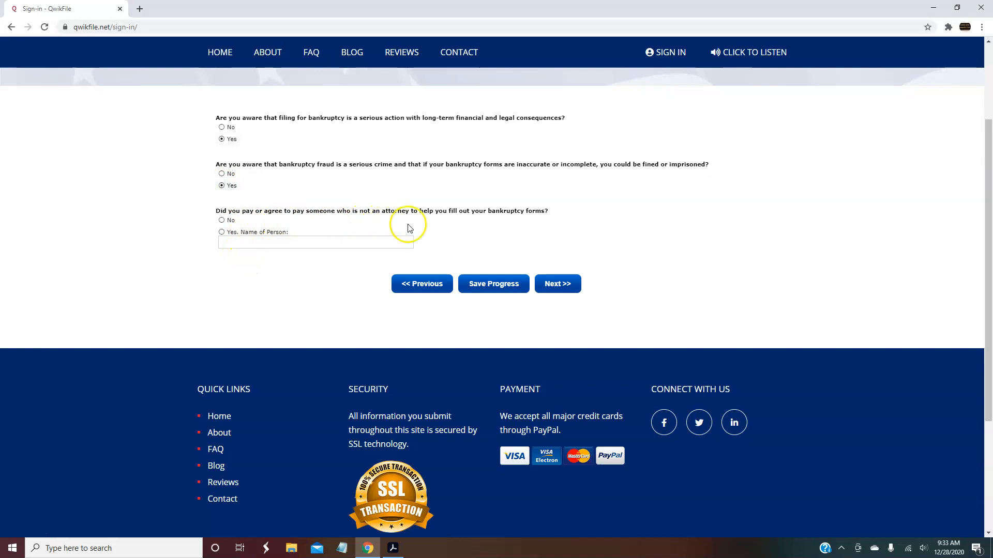
click(221, 220)
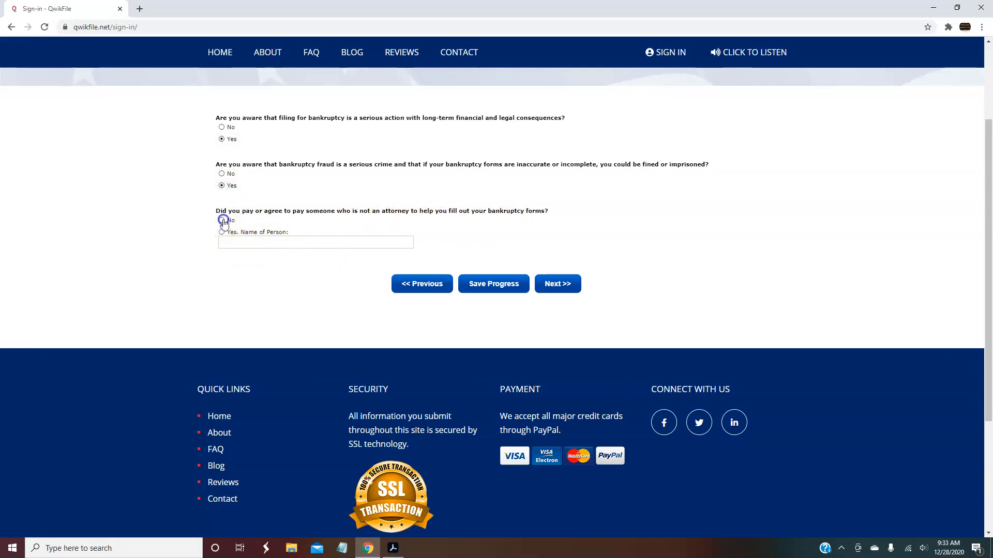
click(552, 288)
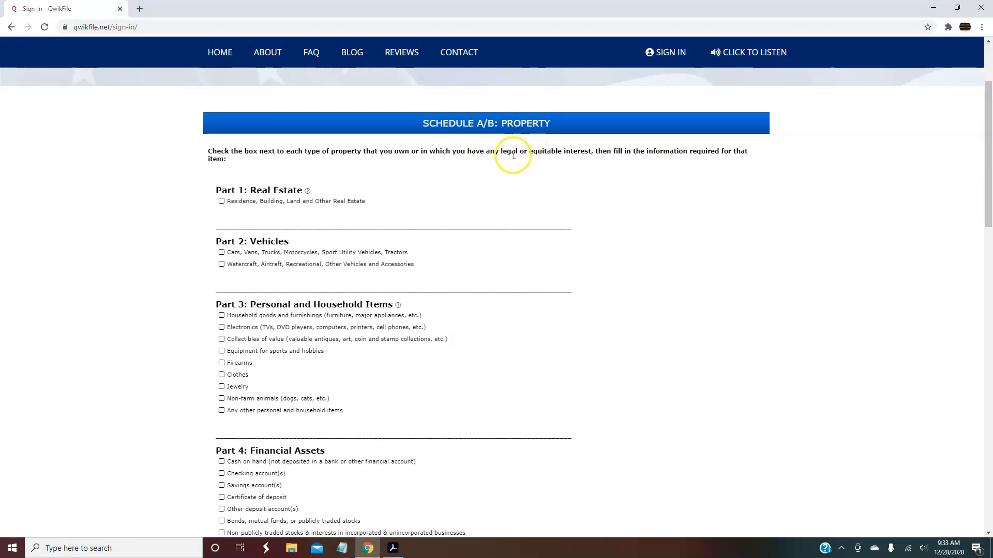
Leave real estate unchecked and list a single car or truck owned by Debtor 1 only
drag(987, 151, 989, 162)
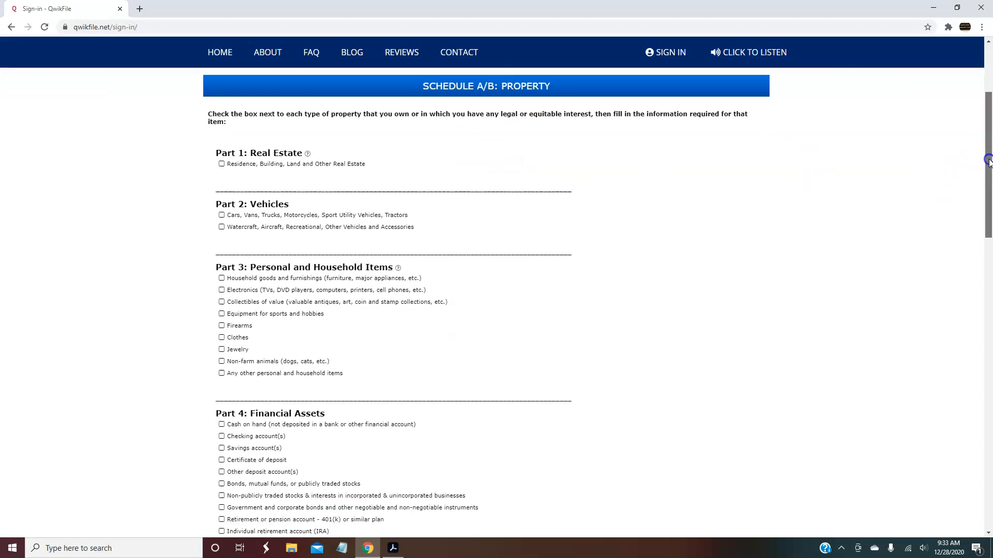
click(222, 164)
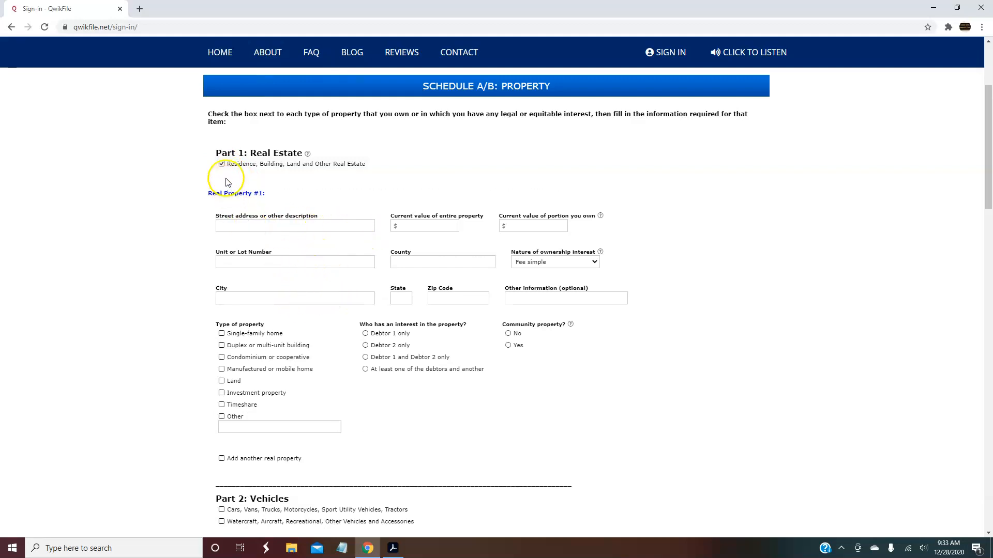
click(222, 164)
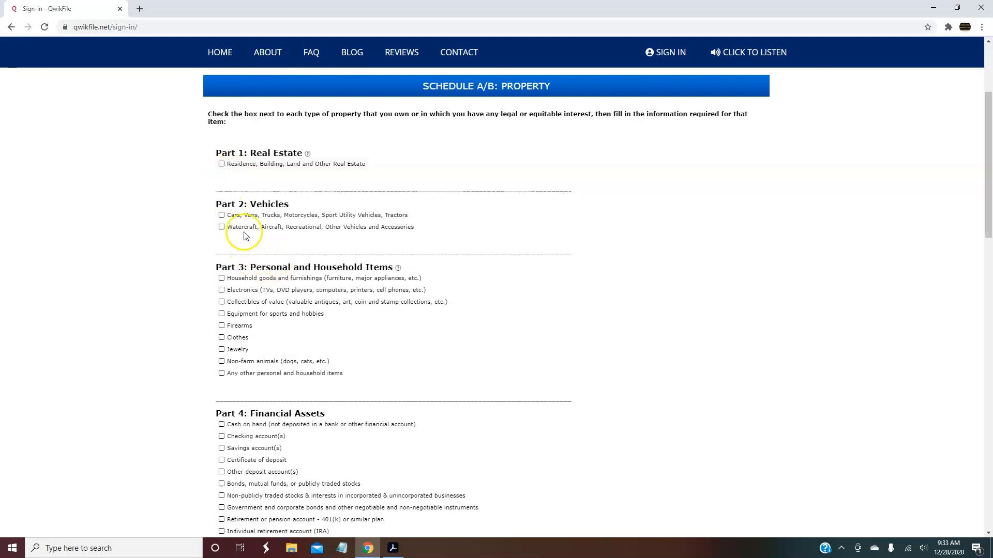
click(222, 215)
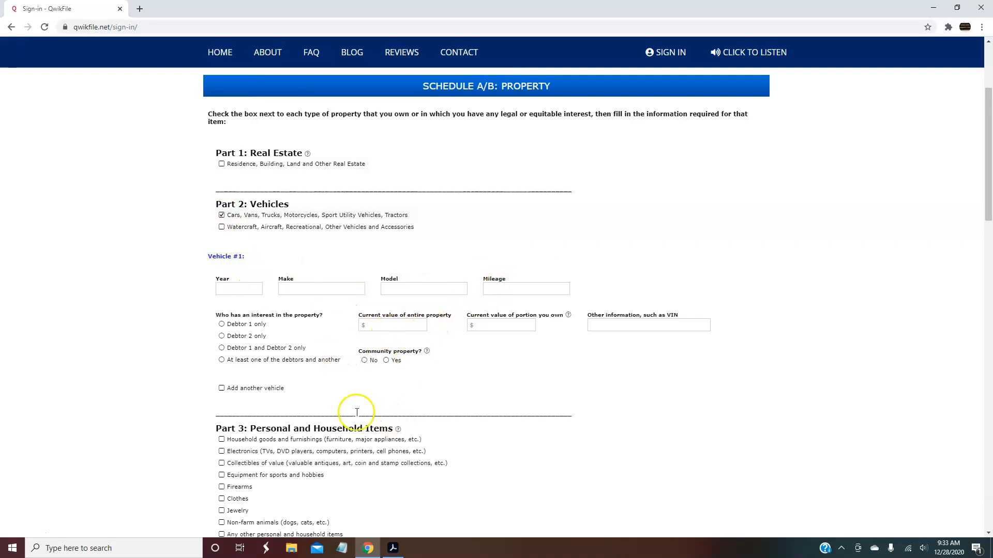
click(222, 324)
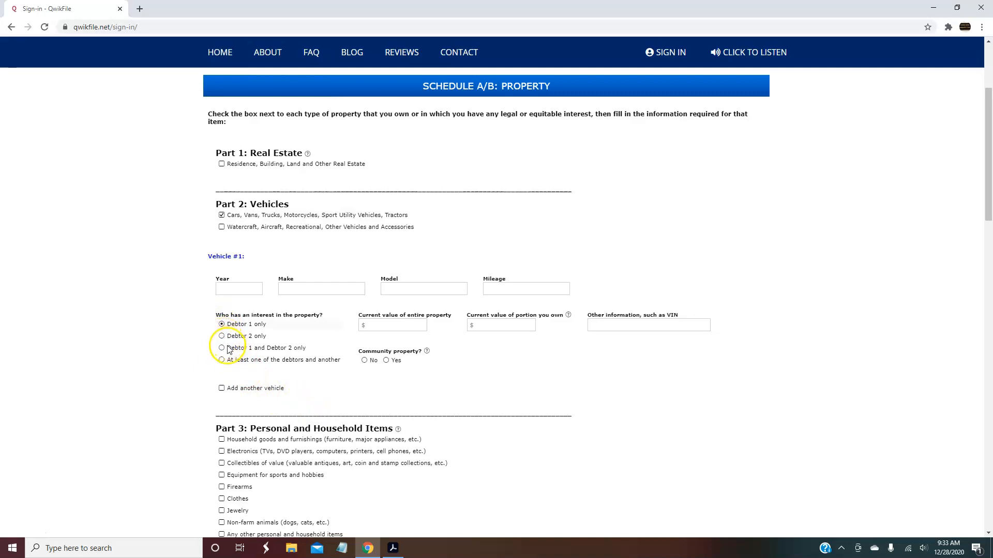
click(222, 389)
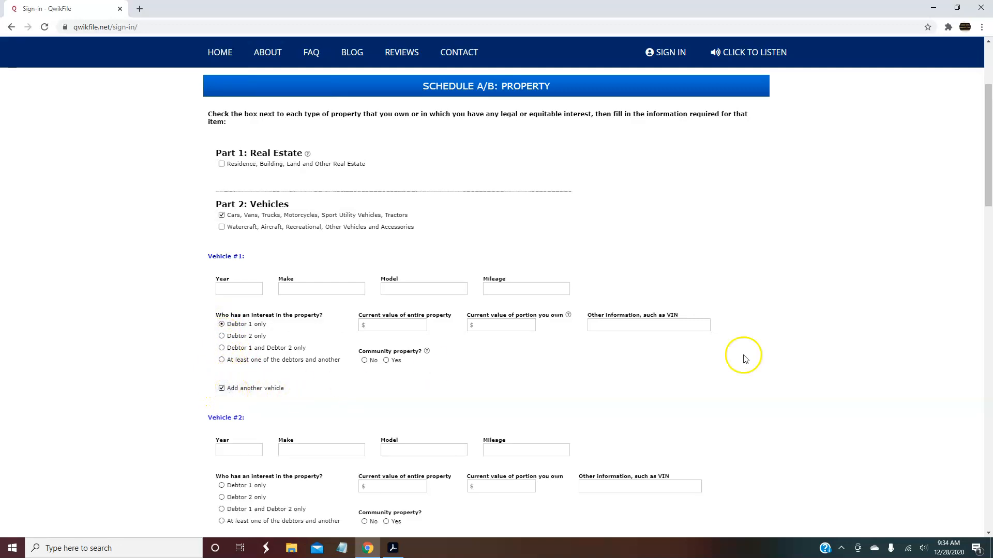
drag(987, 200, 988, 228)
click(222, 255)
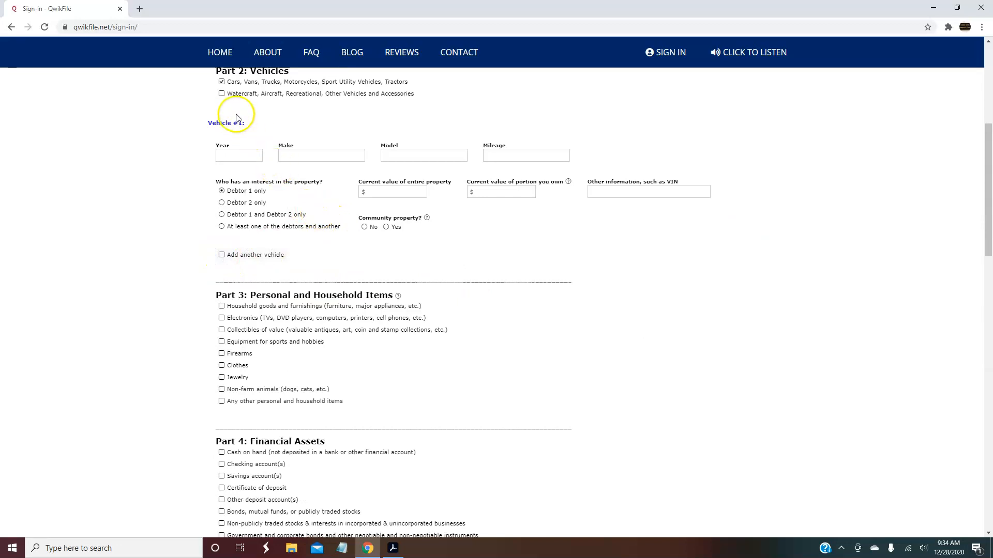
drag(988, 166, 987, 200)
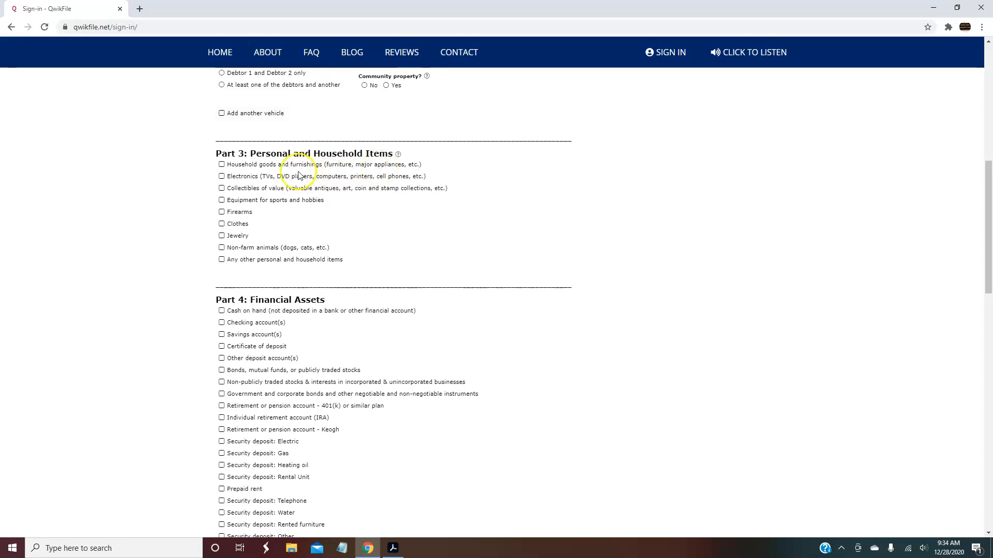
Declare household goods and furnishings: couch, 2 beds, dresser, dining table, with a current value of 800
click(222, 165)
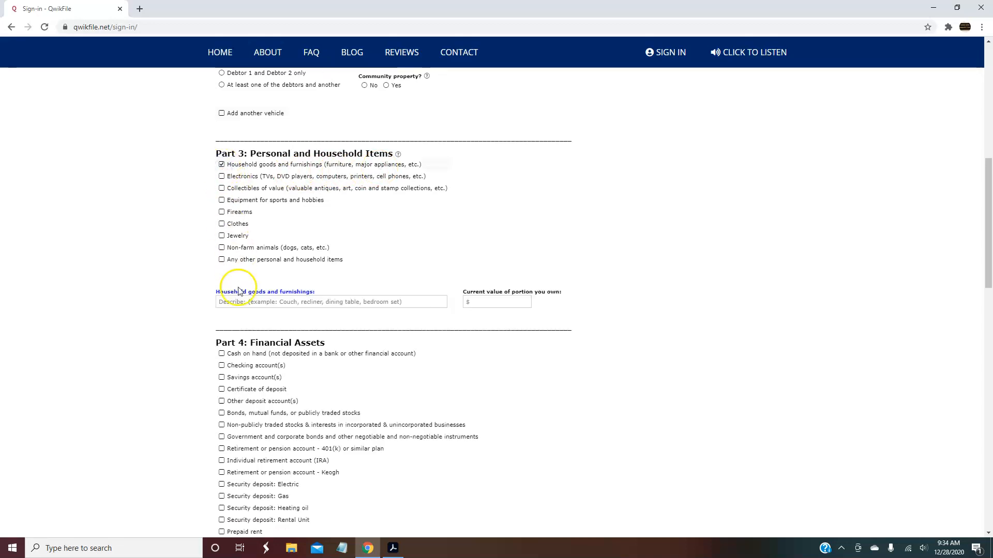
click(303, 303)
text(Couch, 2)
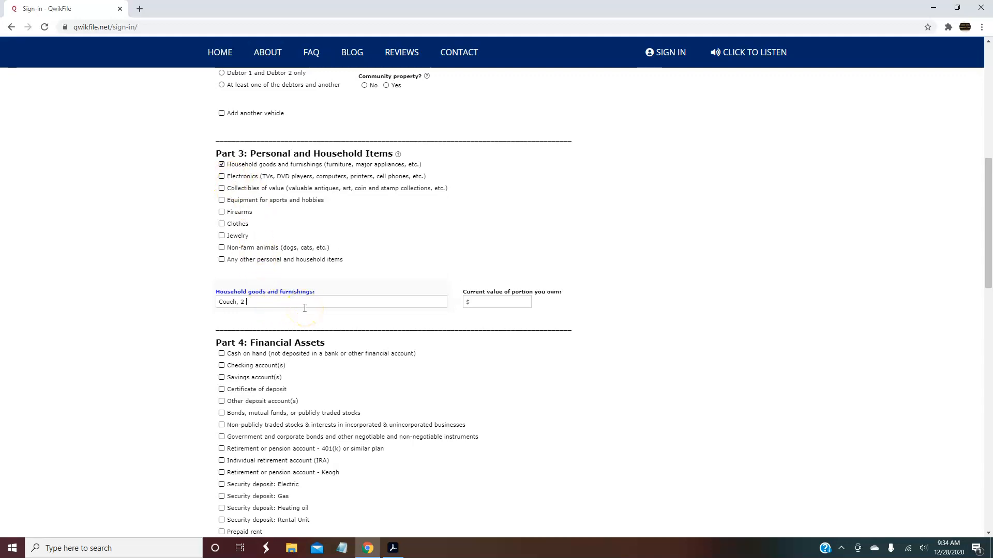
text(dresser, dining table)
click(517, 305)
mouse_move(399, 156)
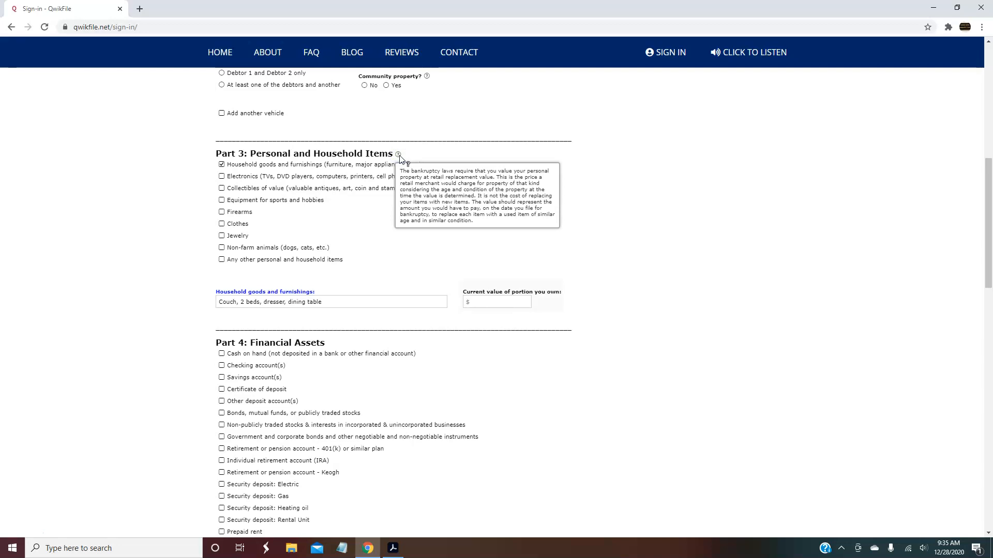
click(497, 301)
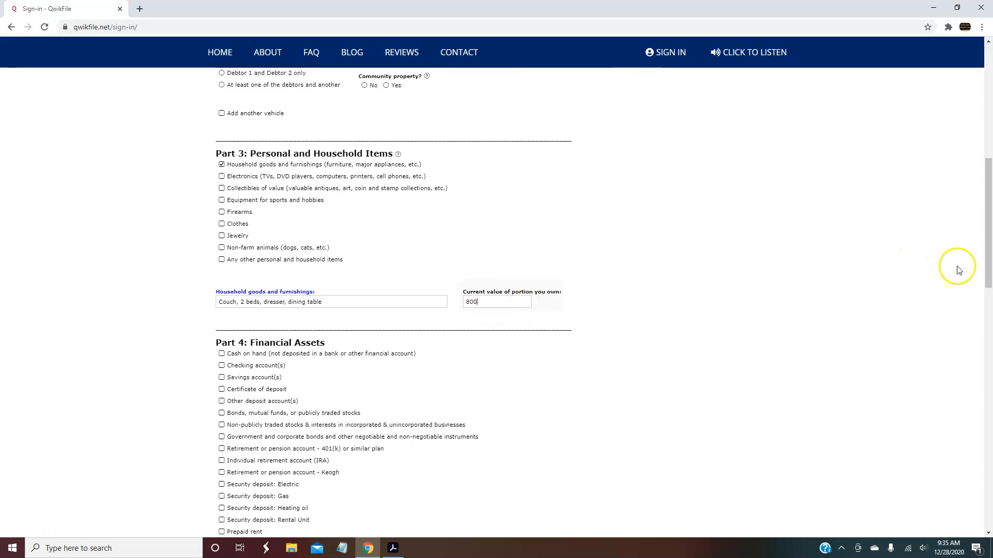
drag(986, 212, 986, 260)
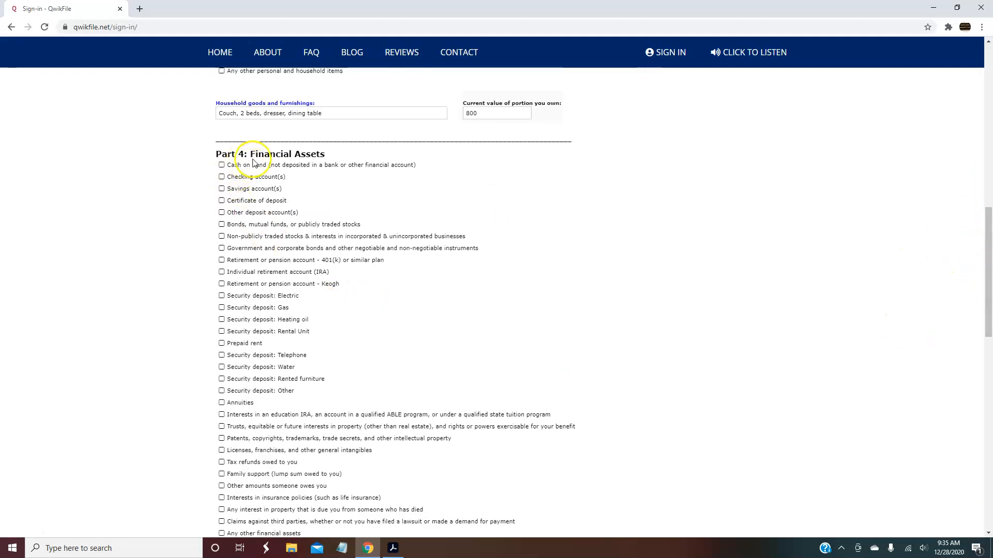
Tick Electronics, Clothes and Jewelry, and value the electronics at 500
drag(987, 290, 988, 233)
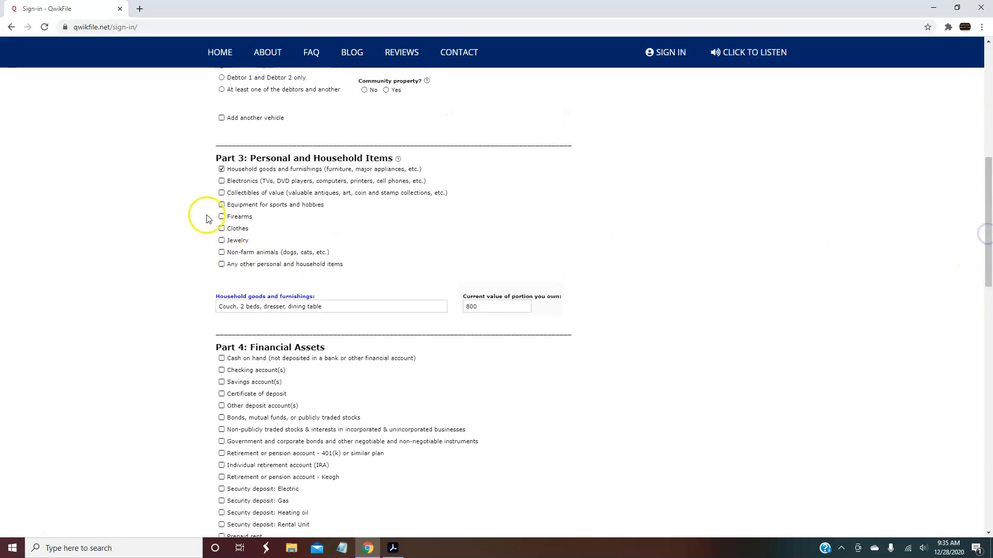
click(222, 181)
click(221, 229)
click(222, 240)
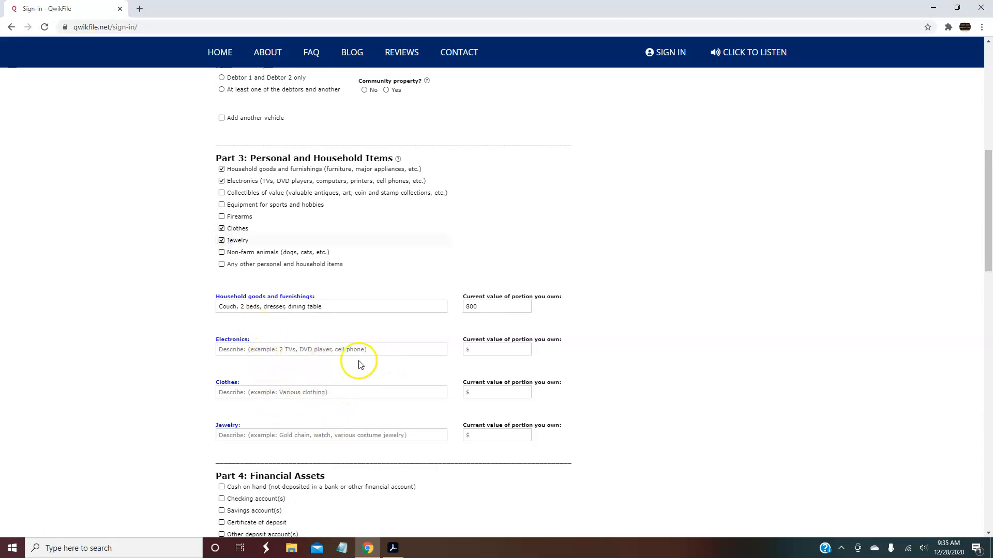
click(482, 353)
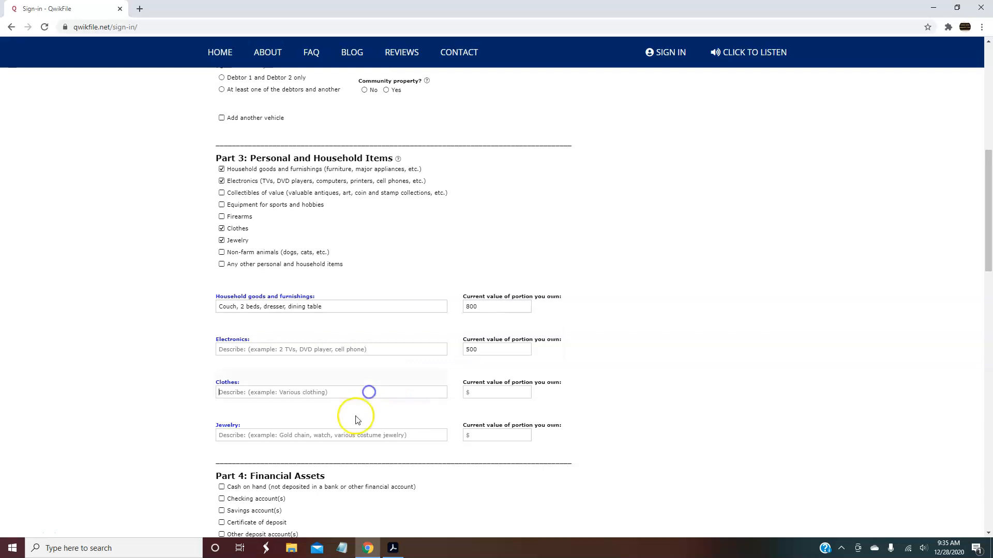
Describe the clothes as 'Various clothing' worth 200
key(Tab)
text(Va)
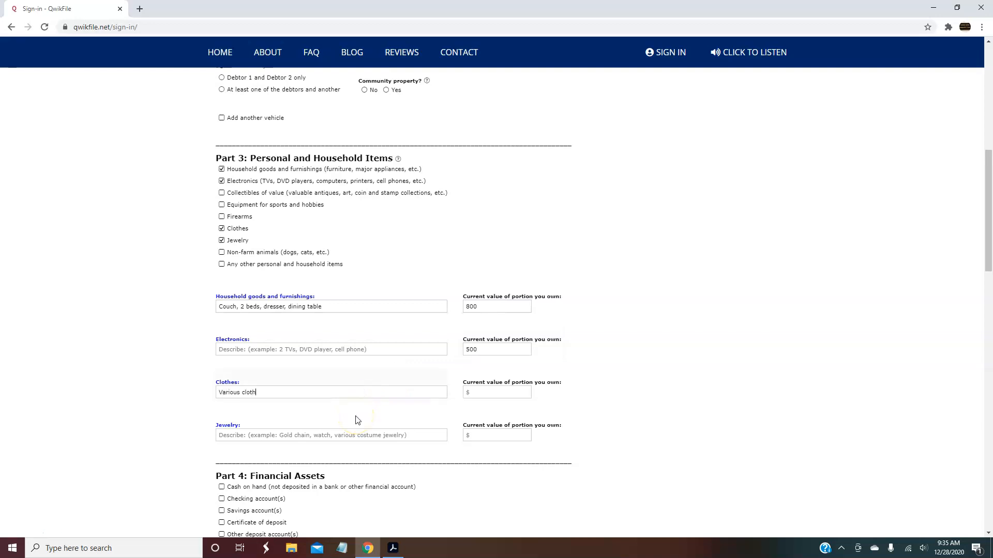
click(488, 392)
text(200)
drag(987, 234, 980, 283)
Enter a current value of 400 for the jewelry
click(256, 224)
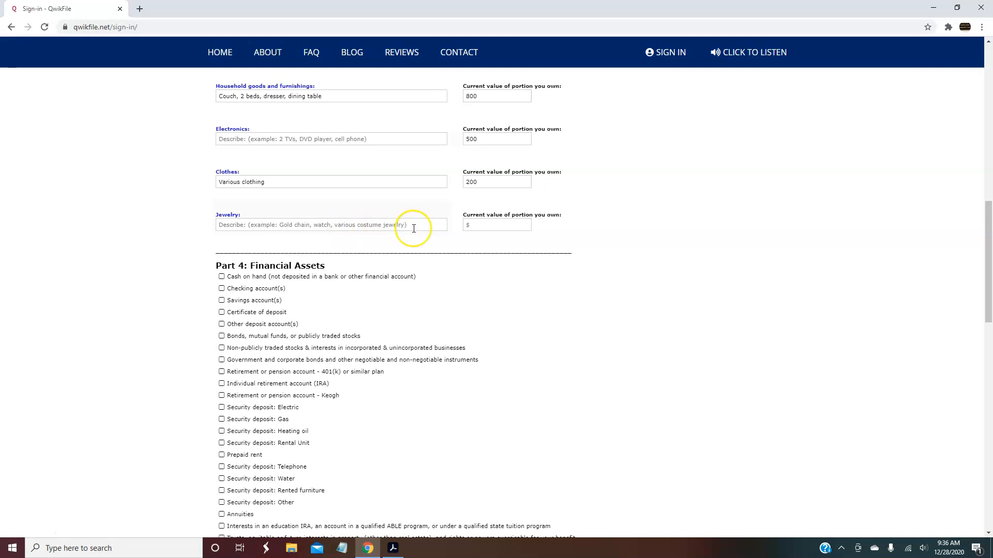
click(494, 226)
text(400)
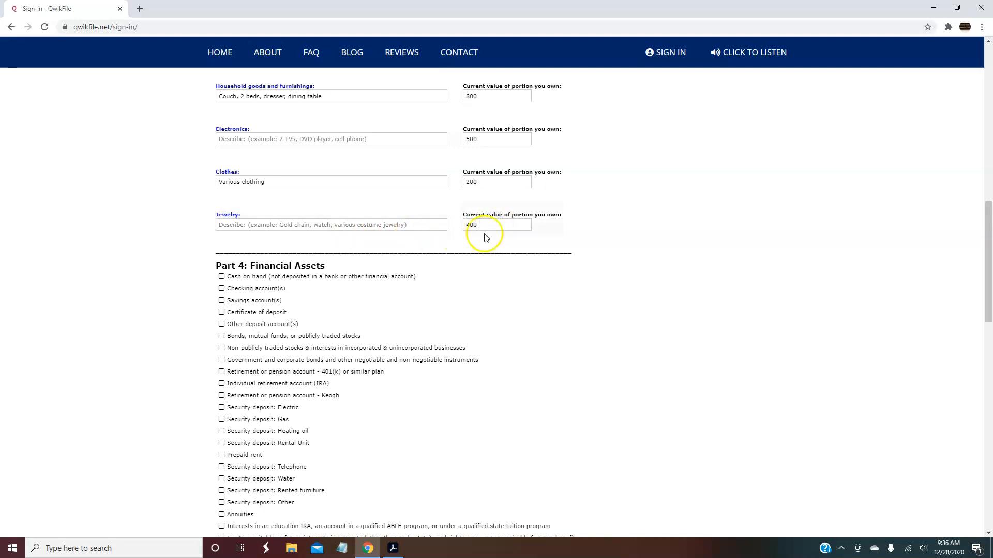
drag(988, 218, 987, 261)
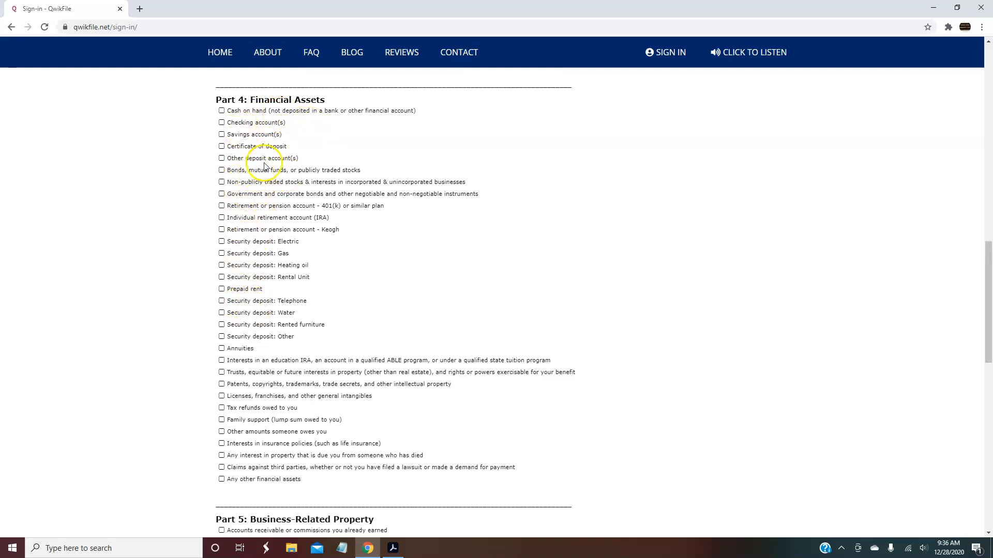
Tick checking, savings, 401(k) retirement and electric security deposit, leaving Tax refunds unchecked
click(221, 124)
click(222, 135)
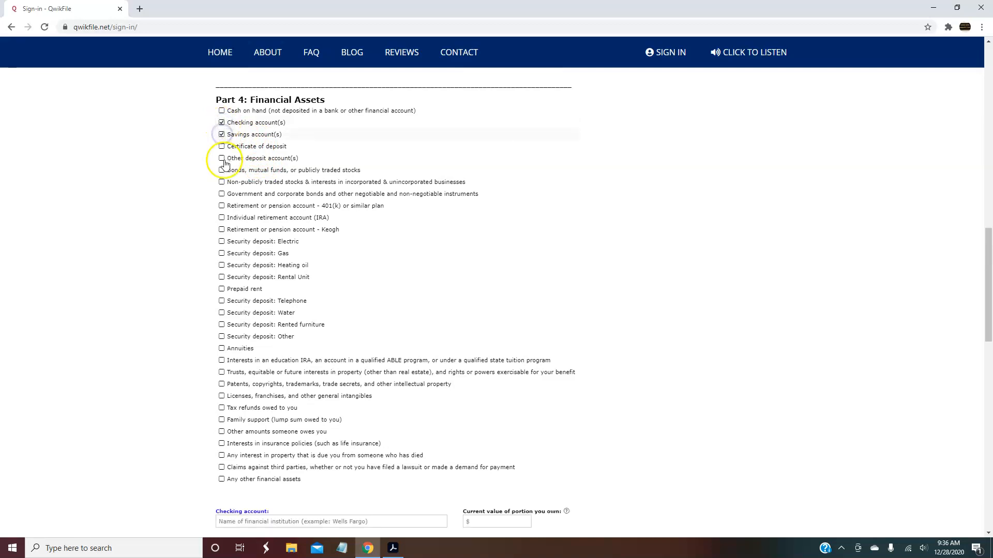
click(222, 207)
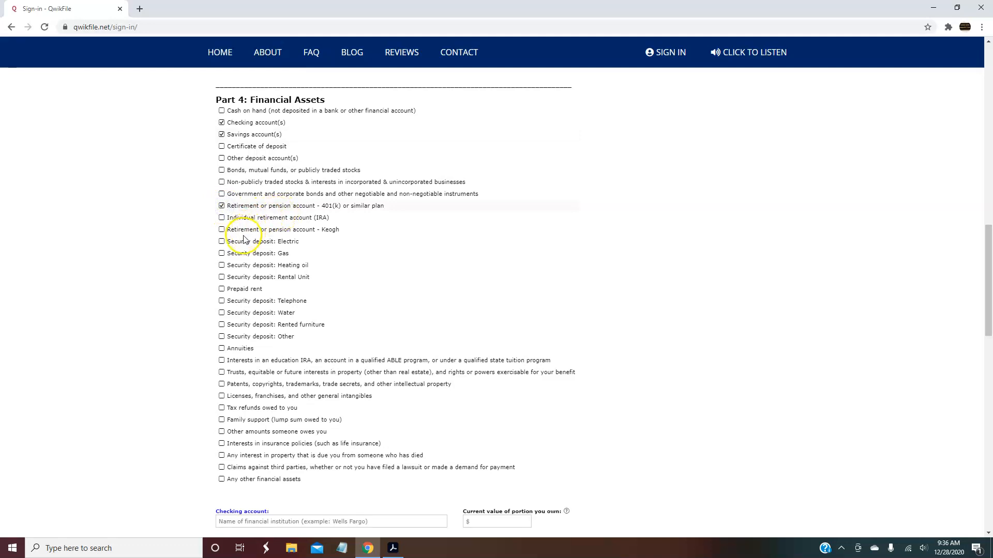
click(224, 243)
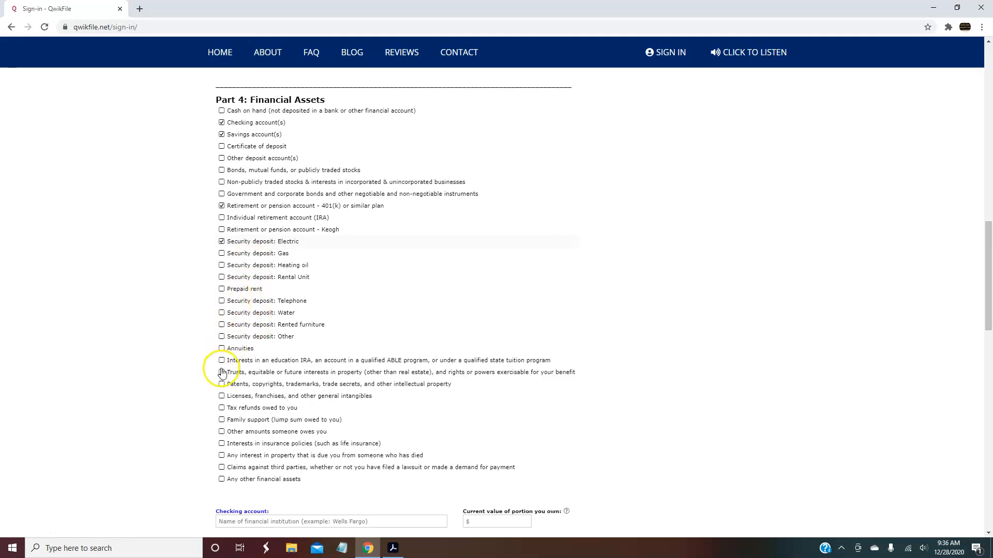
click(221, 408)
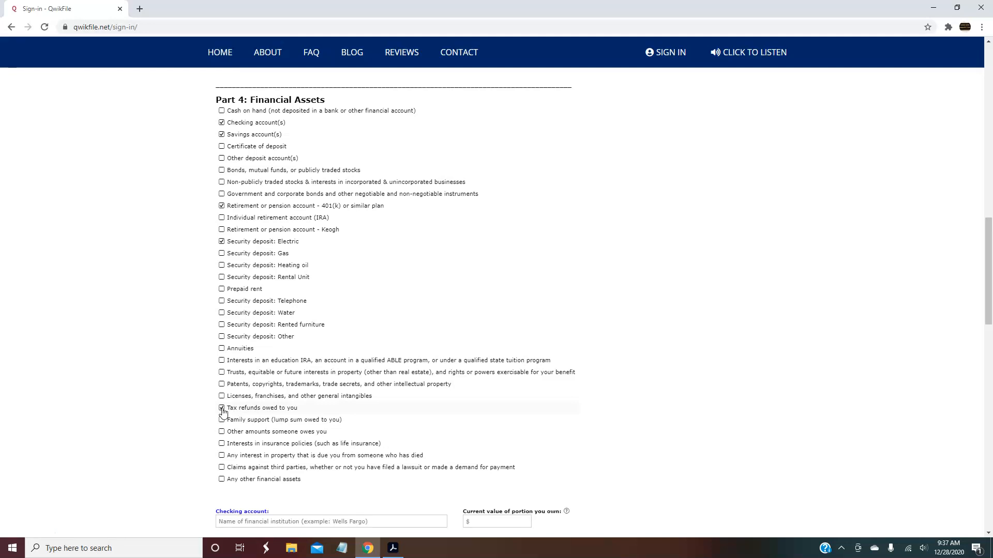
click(222, 408)
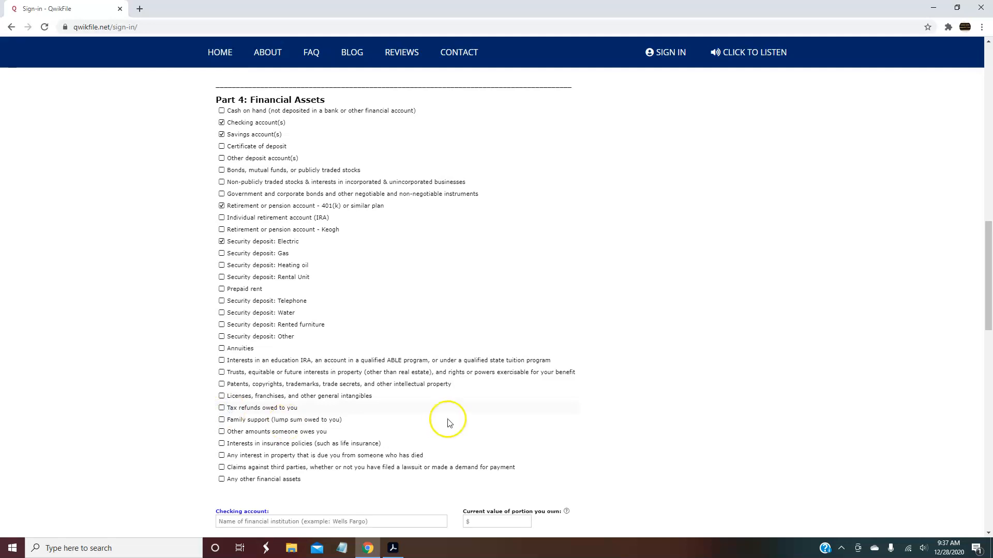
drag(986, 276, 986, 354)
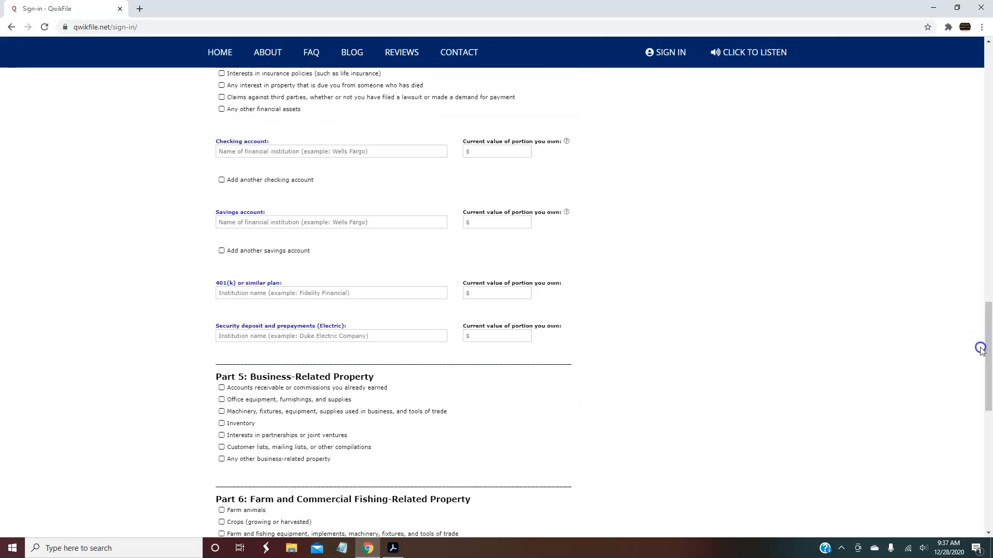
Record the Wells Fargo checking account at 466.89, keeping only one checking entry
click(289, 153)
text(Wells F)
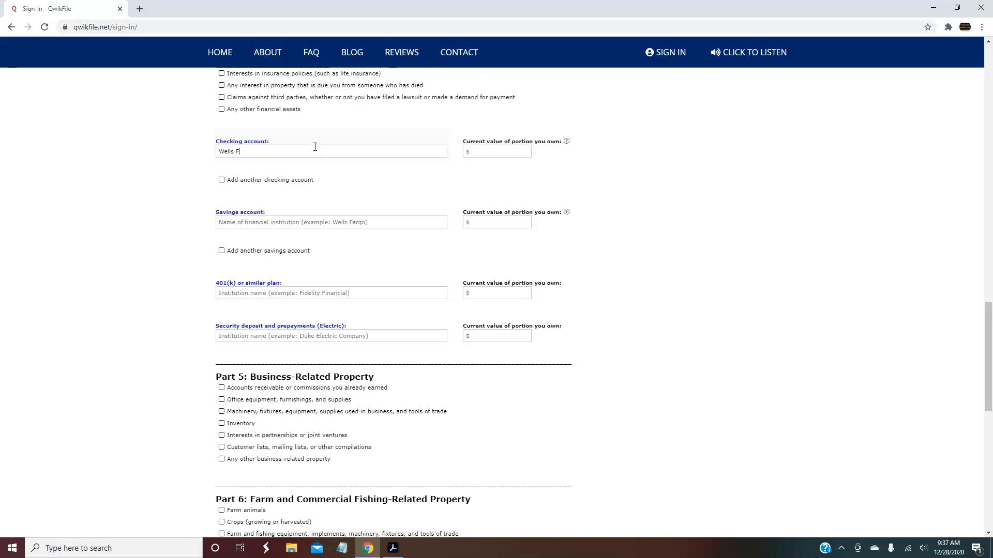
click(482, 153)
text(466)
mouse_move(568, 141)
click(223, 181)
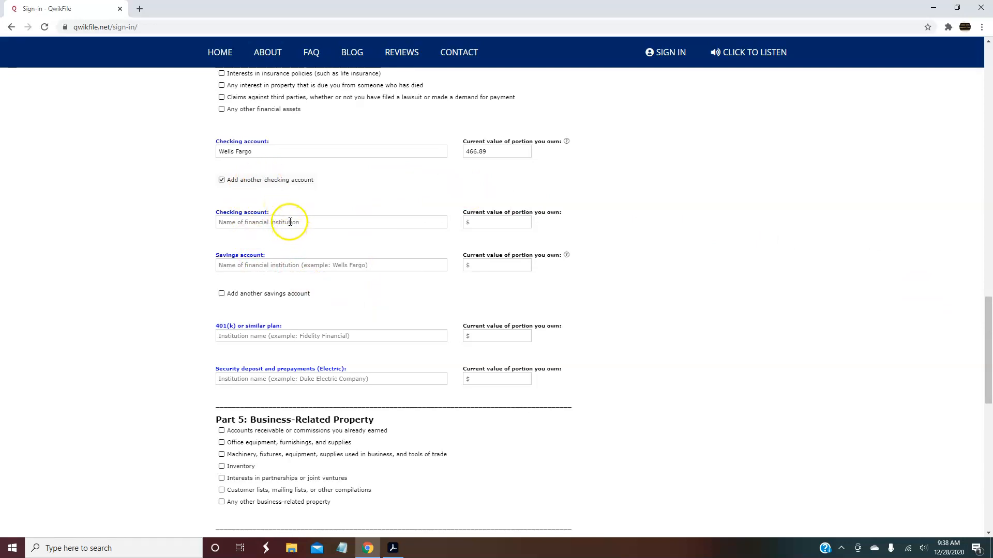
click(221, 180)
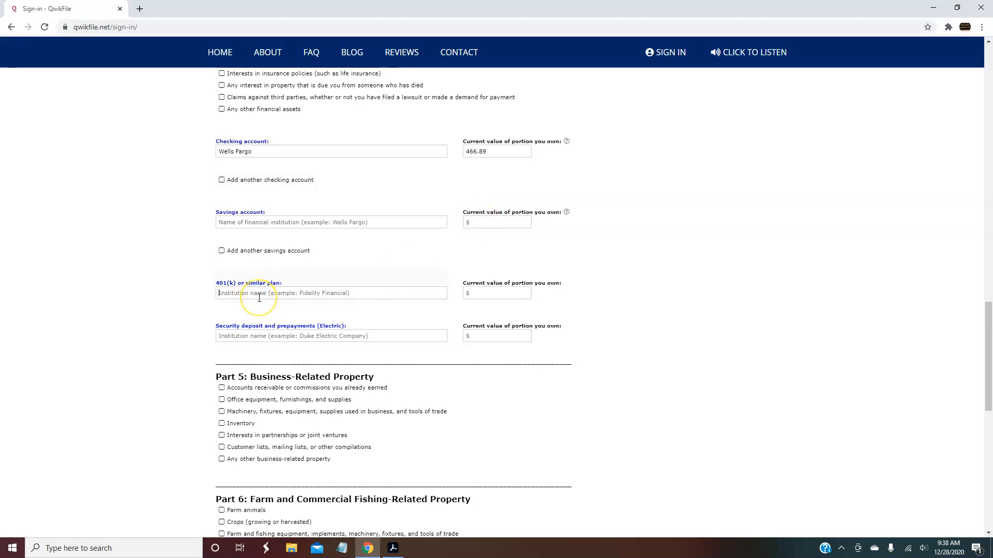
Enter the 401(k) as American Financial with a current value of 40000
text(American Financial)
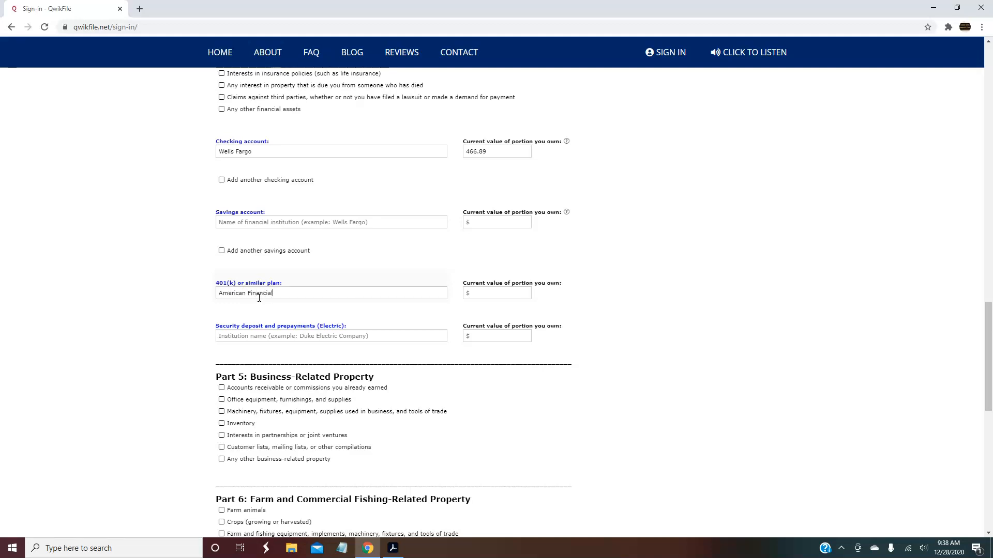
click(482, 297)
text(40000)
click(496, 337)
click(989, 325)
drag(989, 325, 989, 336)
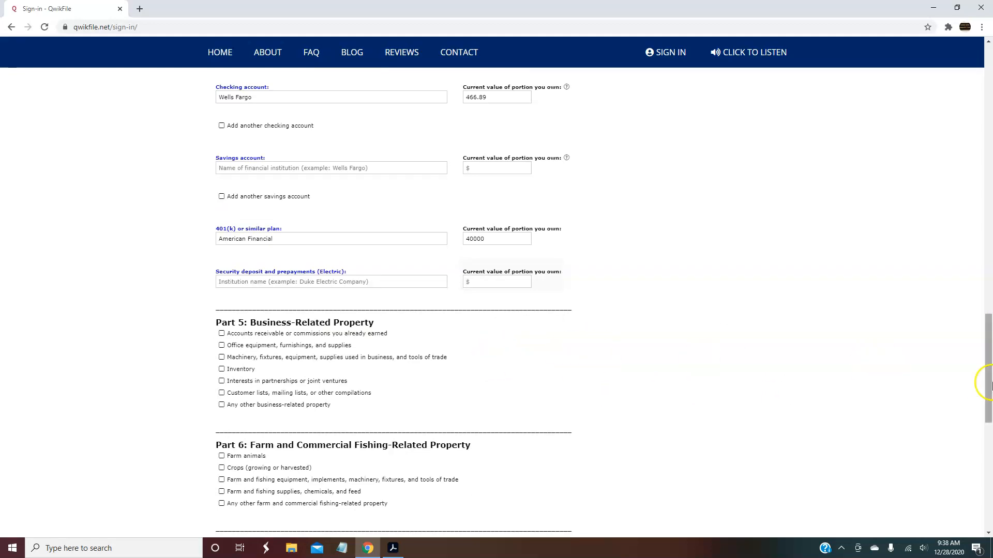
drag(989, 358, 989, 374)
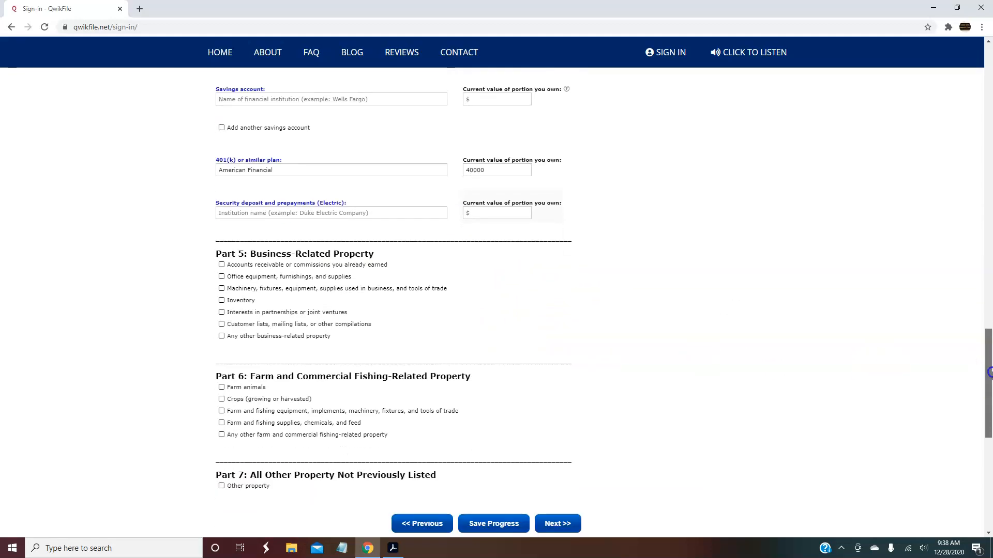
Enter the electric security deposit as FPL with a value of 300
click(317, 213)
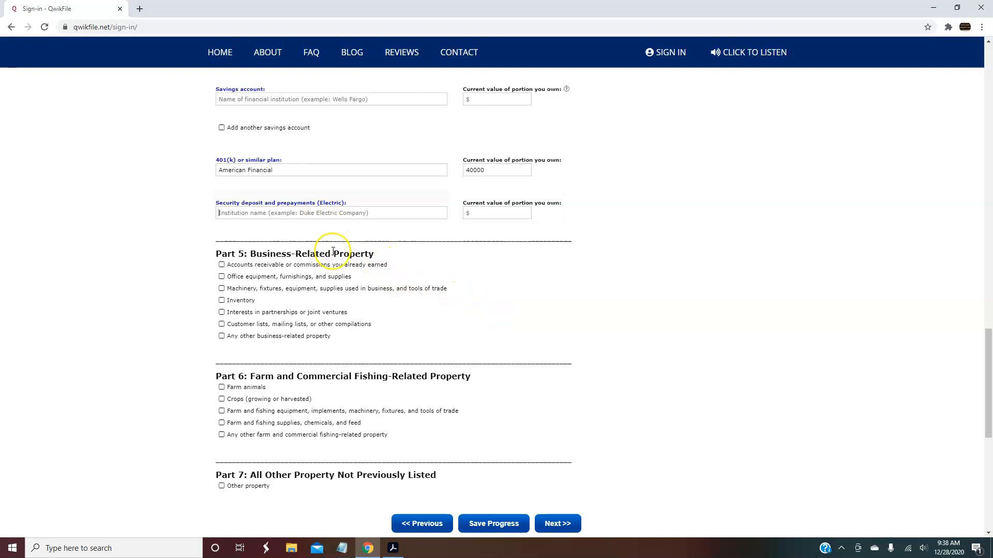
text(FPL)
click(480, 212)
text(300)
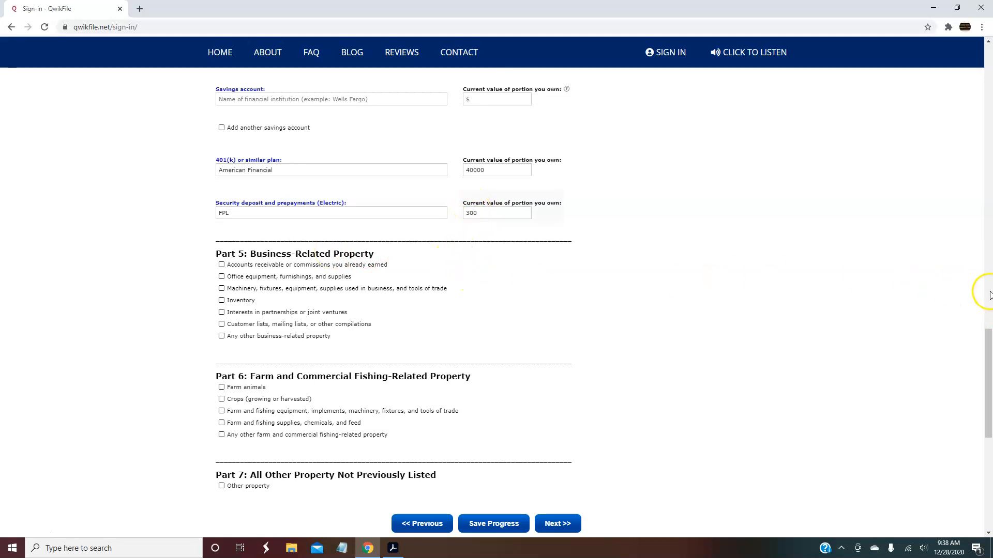
drag(988, 352, 986, 382)
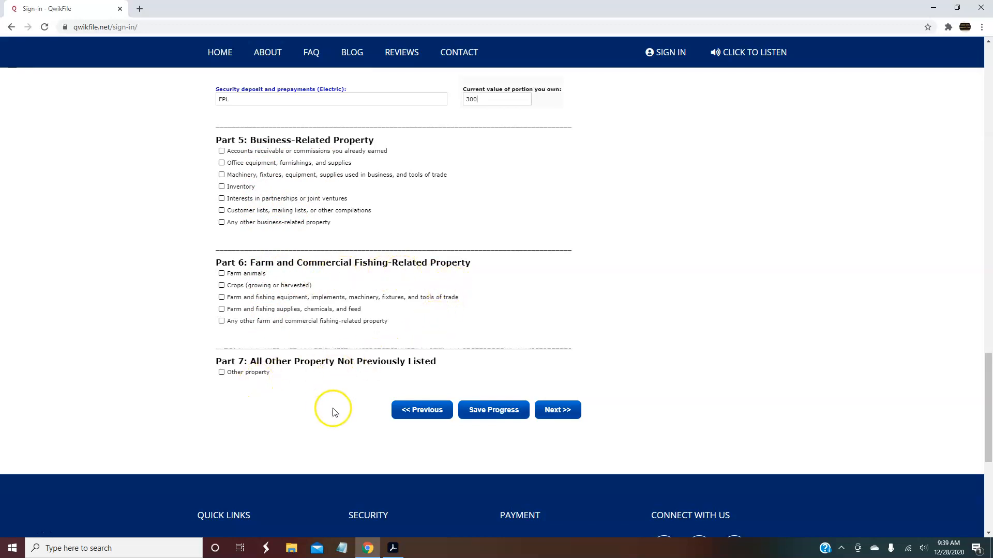
Advance past the no-entry property section to the secured claims question
click(560, 412)
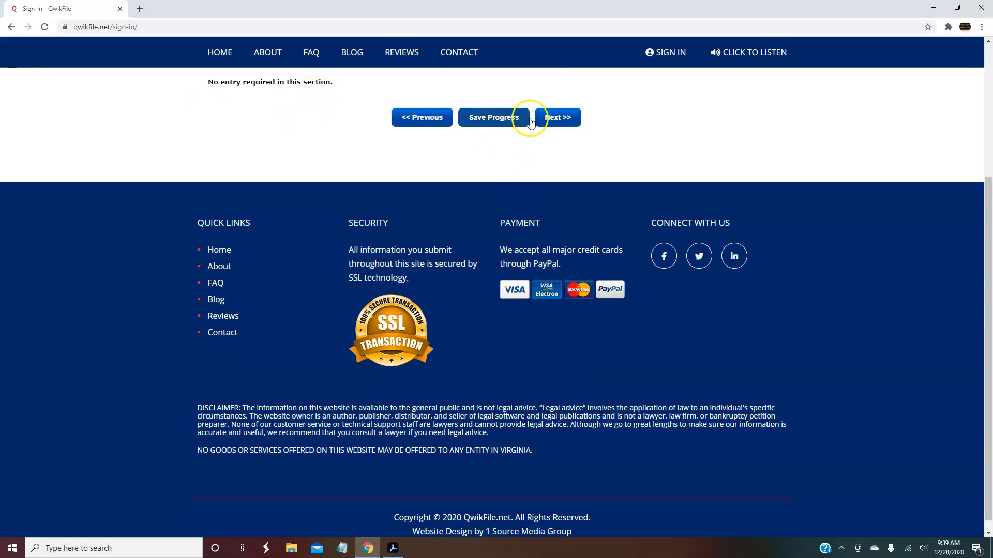
click(555, 118)
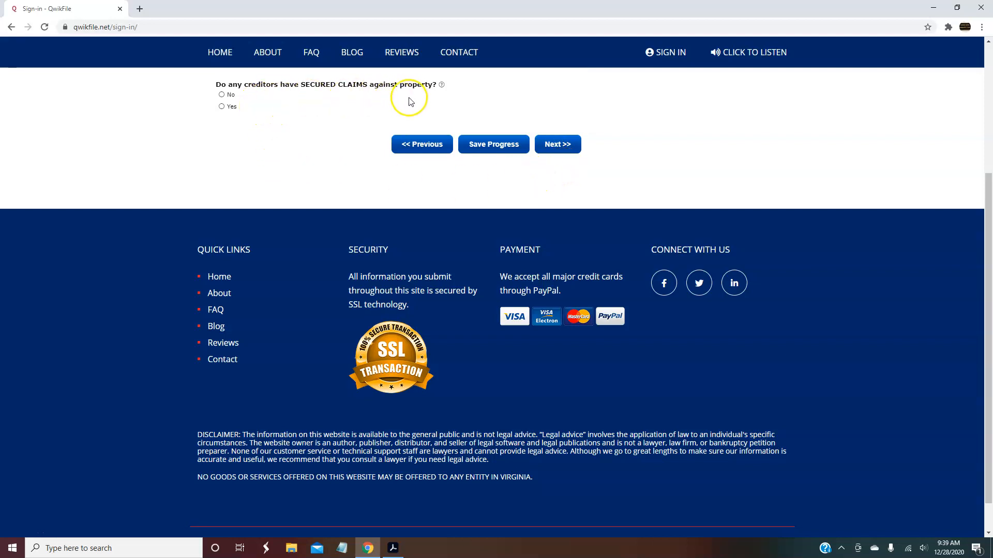
Answer Yes to having secured claims, bringing up Creditor #1's claim fields
click(222, 107)
mouse_move(442, 85)
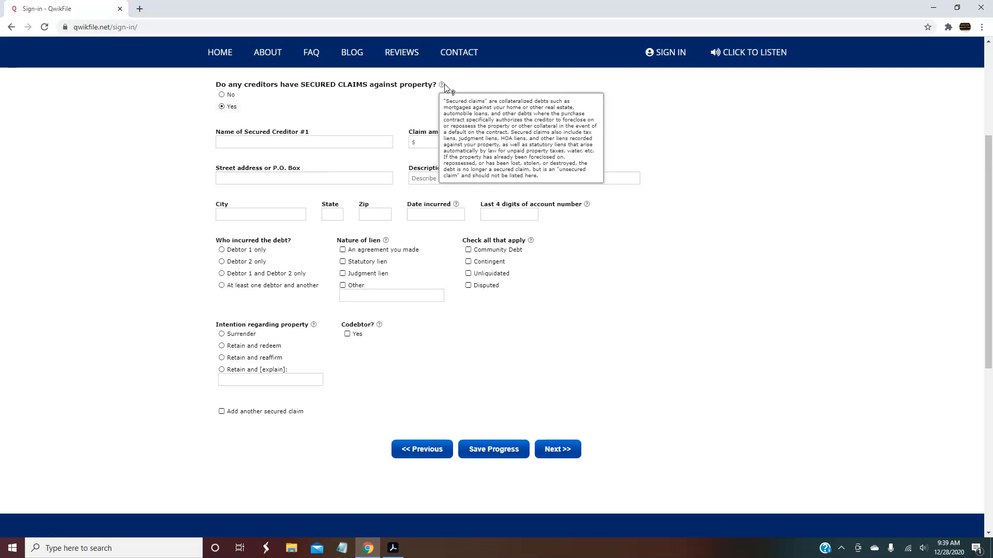
click(443, 87)
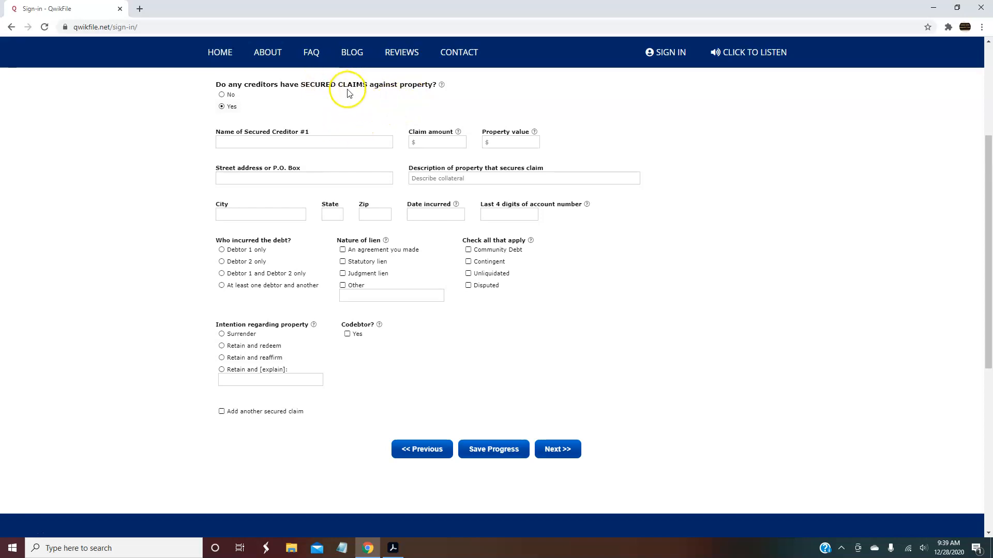
click(317, 139)
click(437, 143)
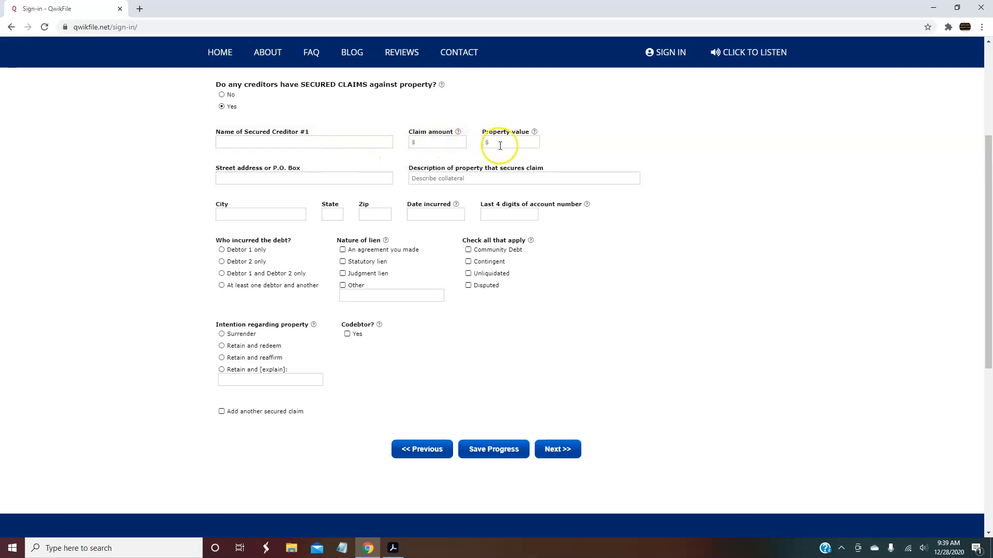
mouse_move(536, 134)
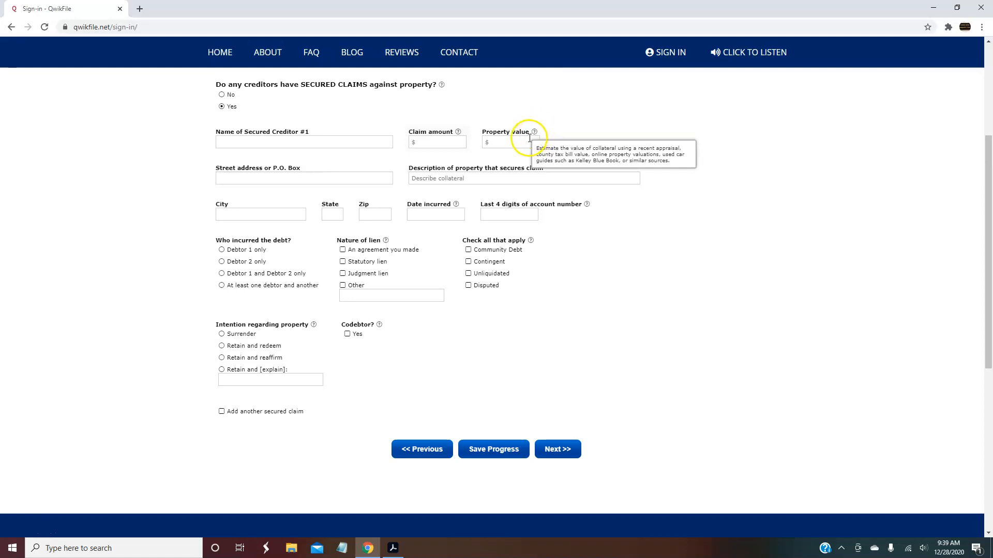
click(509, 149)
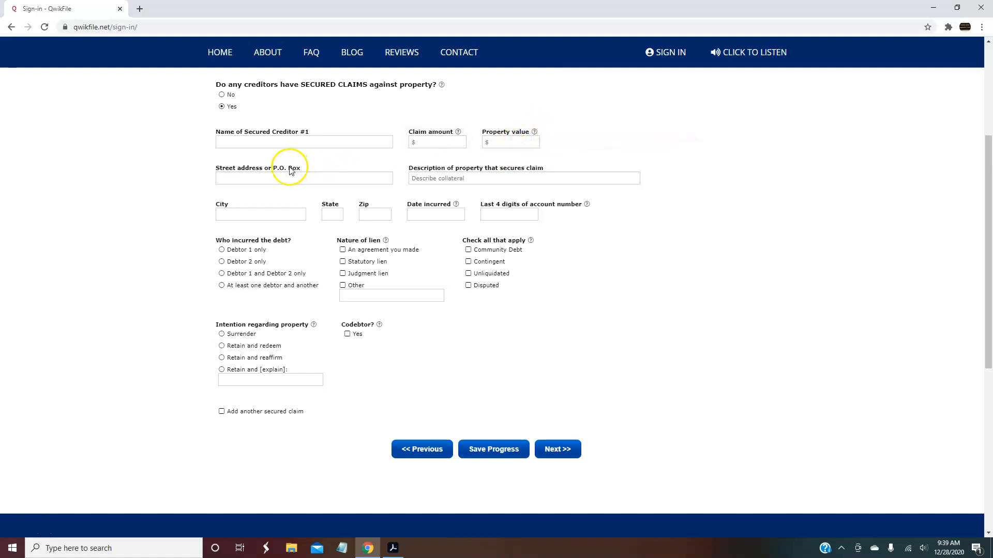
Describe the collateral as a 2013 Ford Focus, with the debt incurred 01/2019
click(459, 179)
text(2013 Ford Focus)
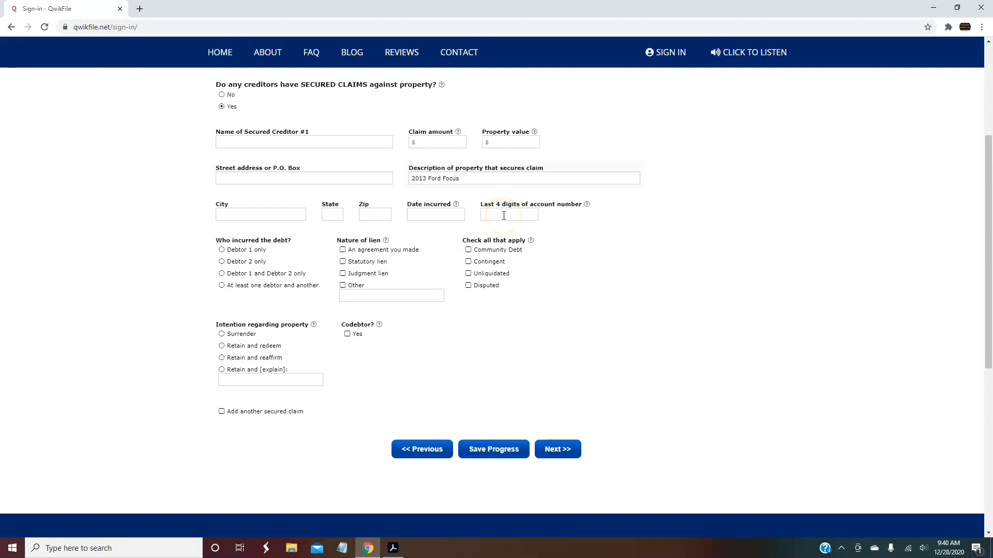
click(433, 215)
text(01/2019)
click(507, 213)
mouse_move(588, 205)
Mark the Ford Focus debt as Debtor 1 only with an agreement lien, leaving Community Debt unchecked
click(222, 287)
click(221, 249)
click(343, 249)
mouse_move(532, 243)
click(468, 250)
click(468, 251)
Set the intention for the 2013 Ford Focus to Surrender, leaving Codebtor unchecked
mouse_move(314, 326)
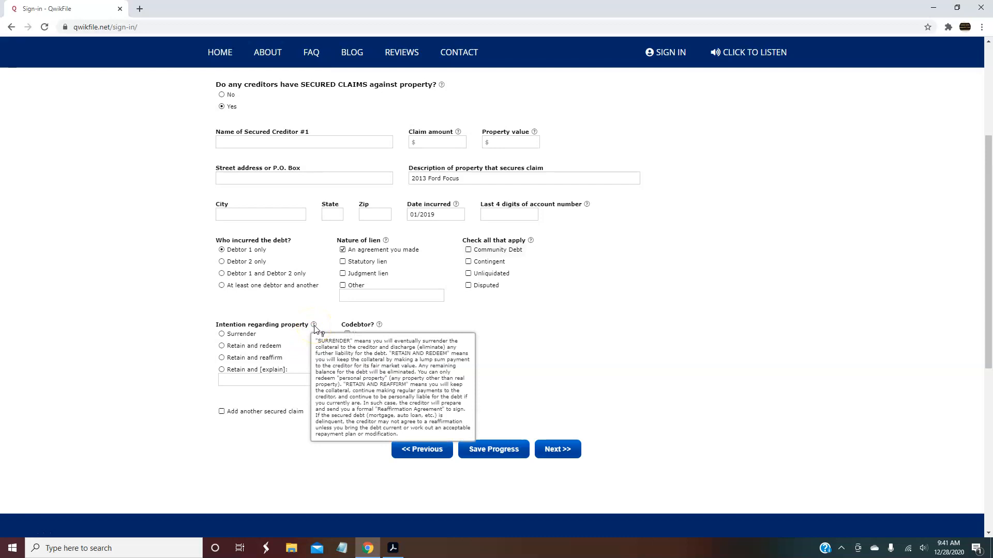
click(222, 334)
click(219, 351)
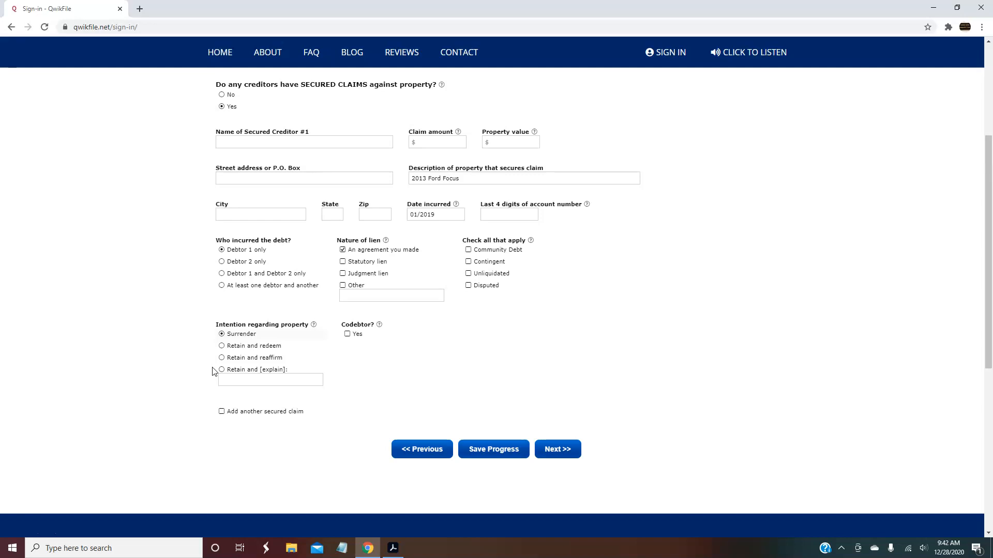
Select Retain and redeem as Creditor #1's intention for the 2013 Ford Focus
click(222, 346)
Decline another secured claim, continue to the priority unsecured claims page, and answer Yes
click(221, 412)
click(222, 413)
click(557, 451)
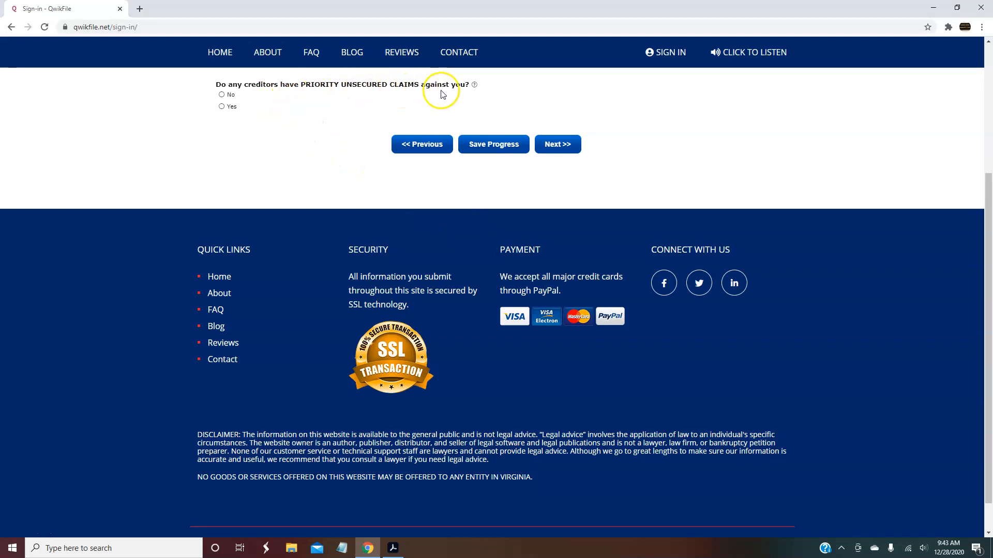
mouse_move(474, 85)
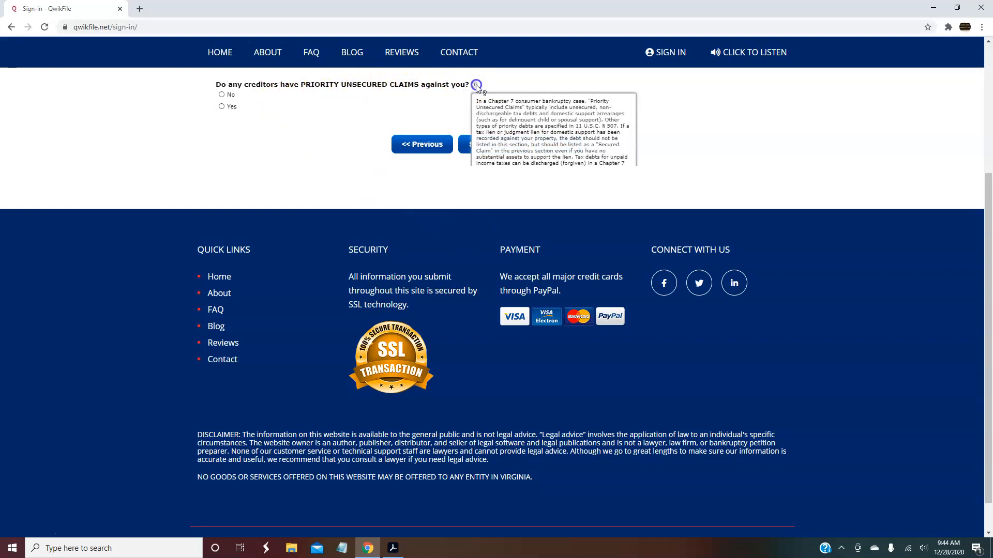
click(222, 107)
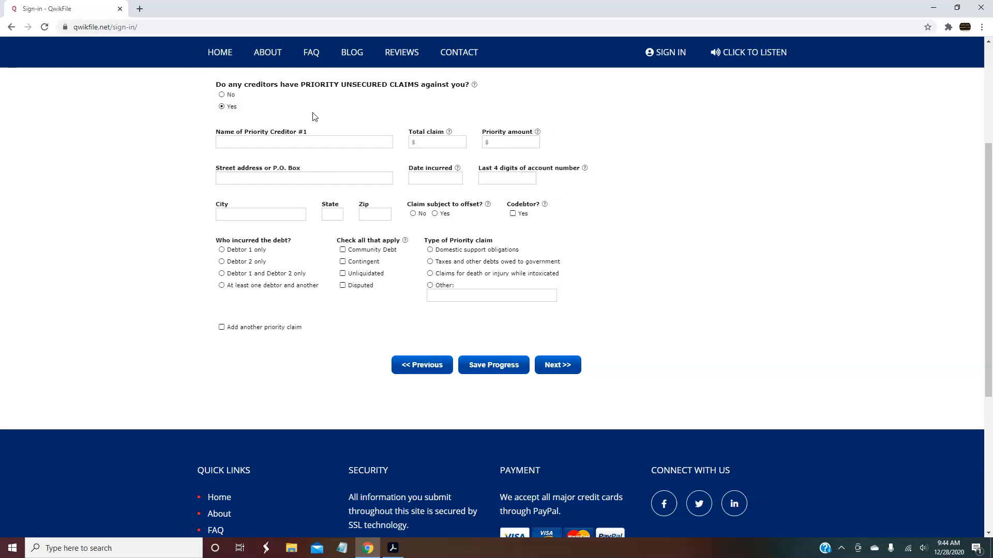
Keep the priority unsecured claims answer at Yes and try to continue
click(287, 139)
click(223, 96)
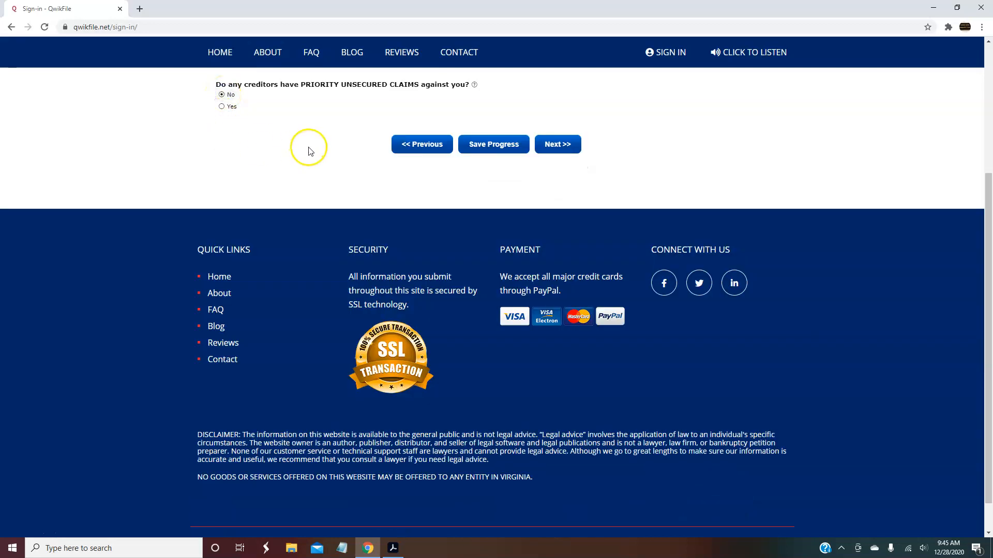
click(221, 107)
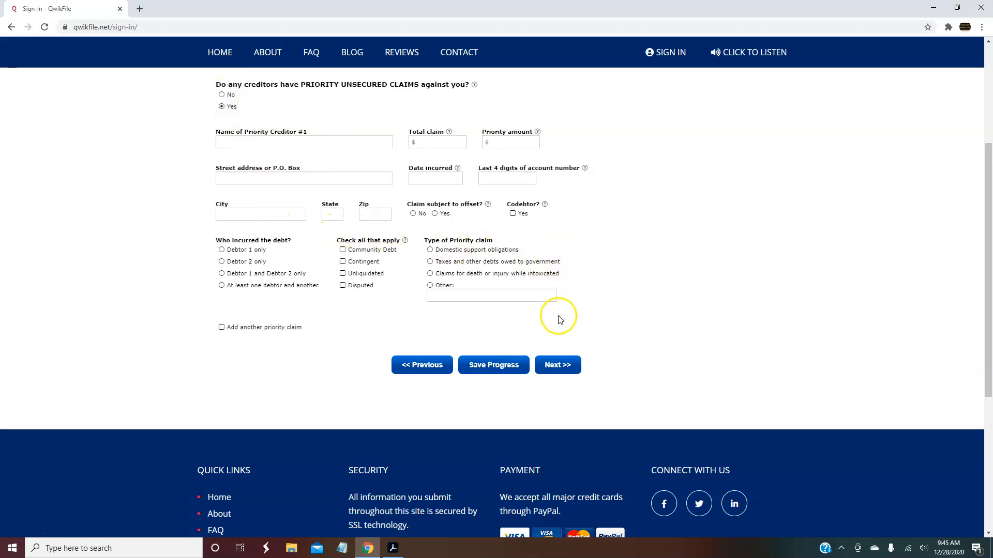
click(563, 366)
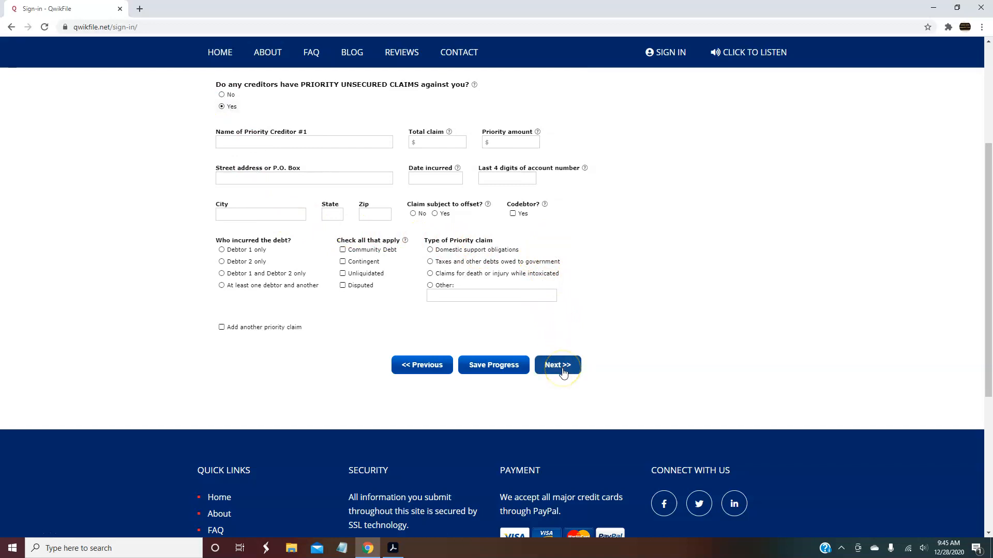
Leave Priority Creditor #1, including Date incurred, blank and submit the page
click(447, 178)
click(602, 255)
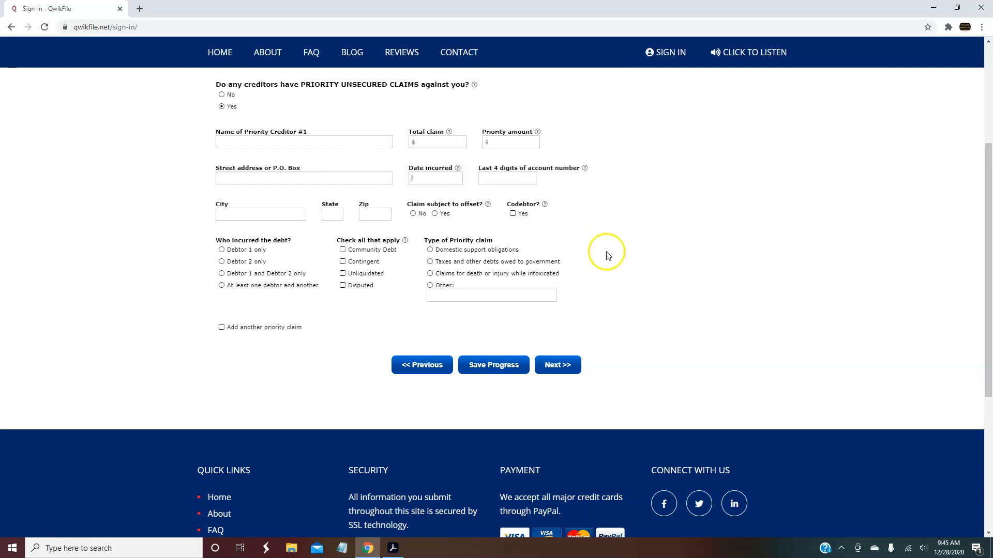
click(609, 255)
click(568, 369)
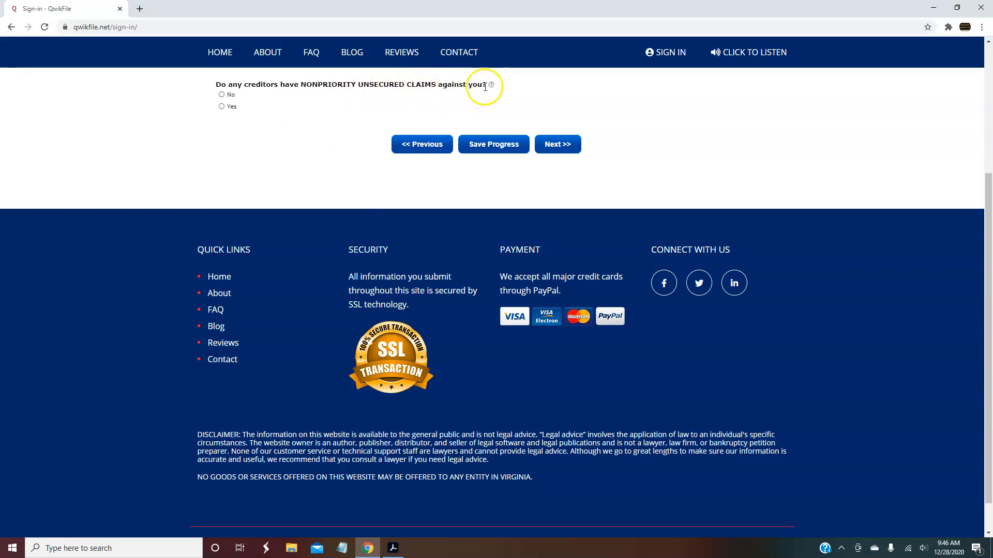
Select Yes for nonpriority unsecured claims on Schedule E/F Part 2 to show Nonpriority Creditor #1
click(222, 107)
mouse_move(491, 86)
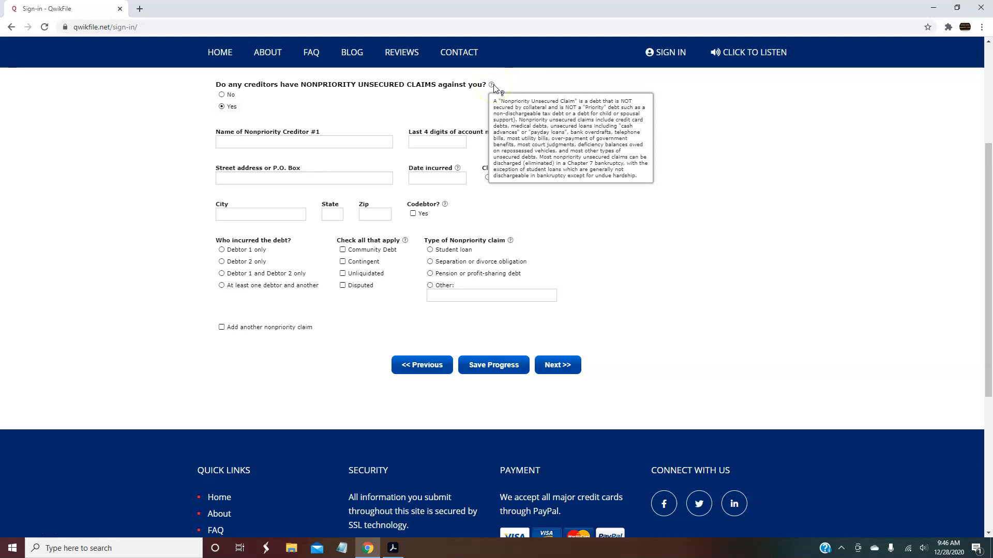
click(376, 92)
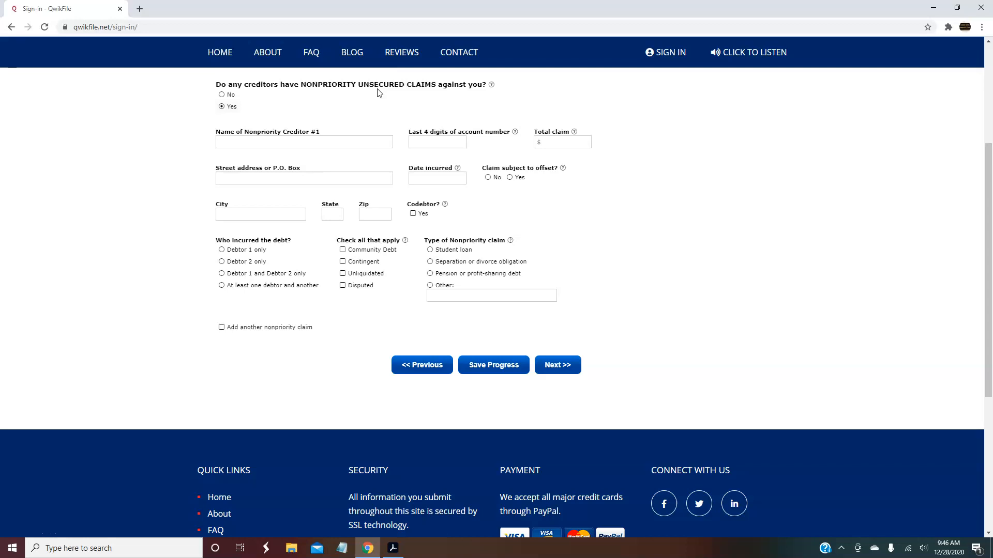
click(381, 92)
click(333, 87)
drag(989, 169, 988, 107)
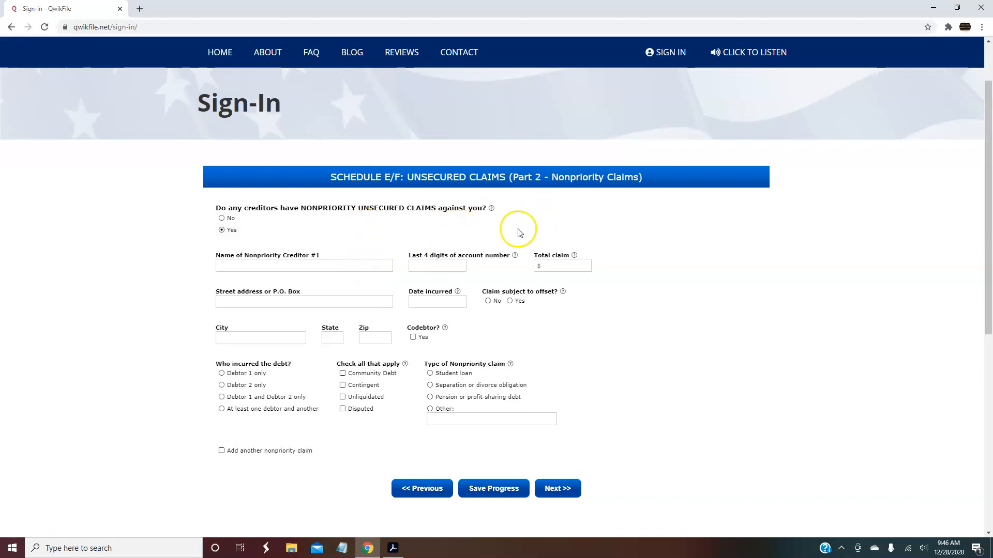
mouse_move(492, 209)
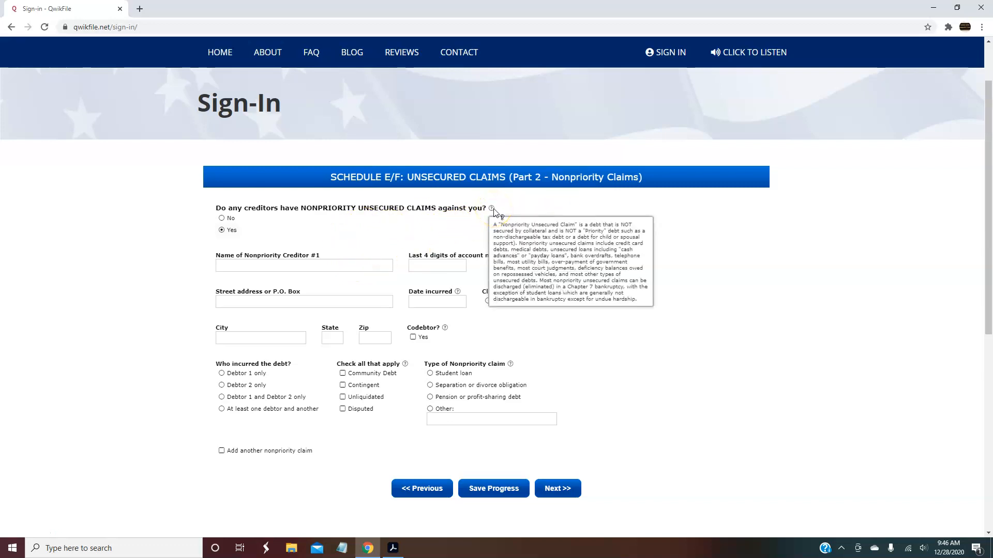
Enter 01/2020 as the Date incurred for Nonpriority Creditor #1
click(304, 266)
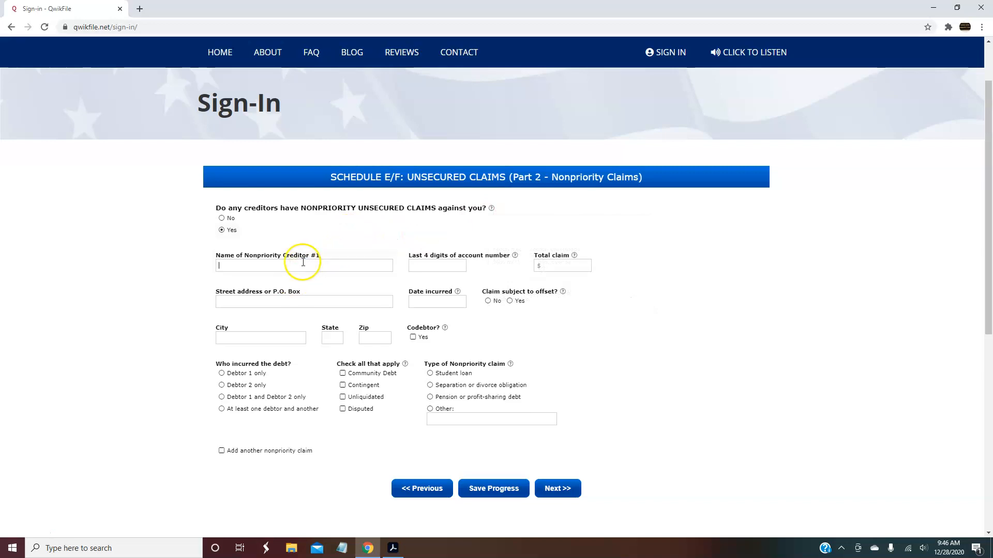
click(435, 263)
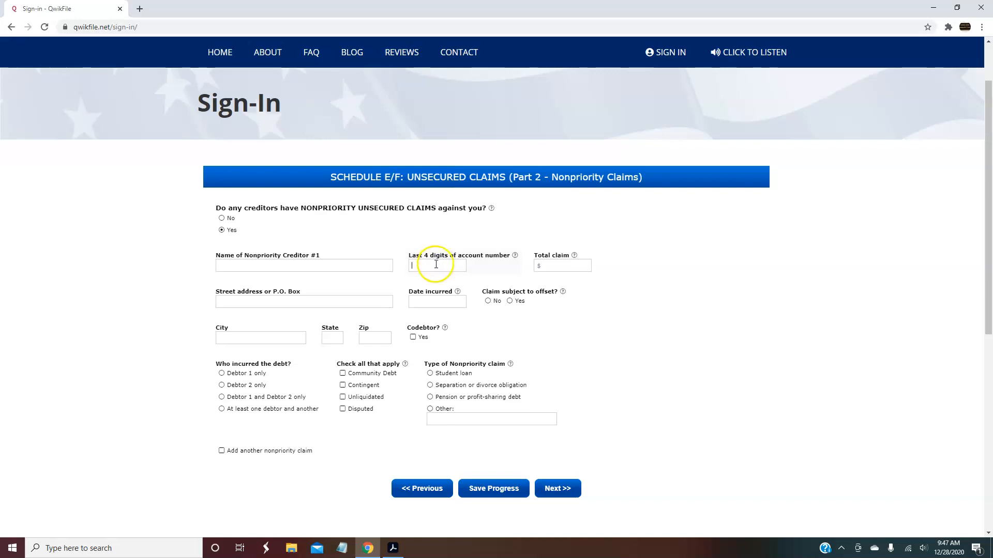
click(567, 262)
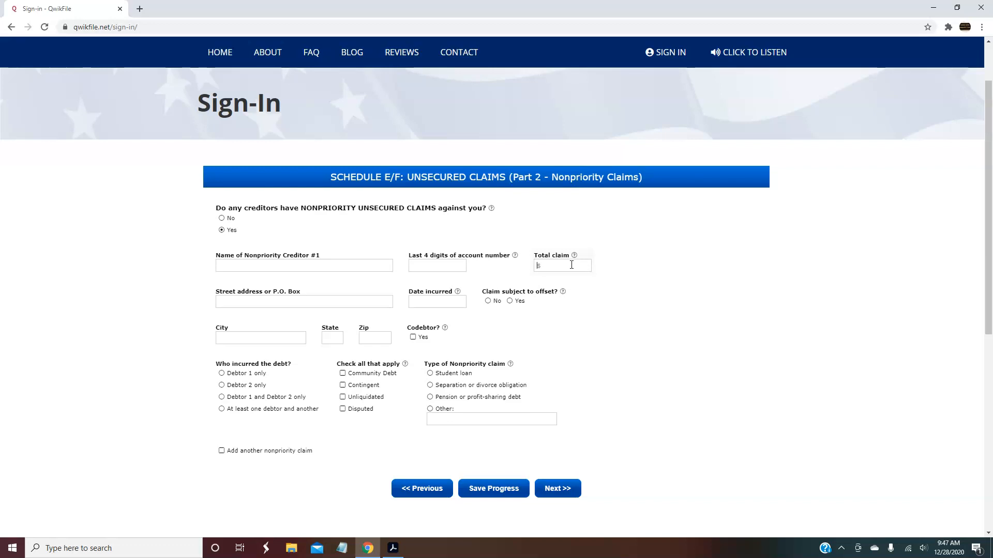
drag(987, 191, 987, 234)
click(440, 217)
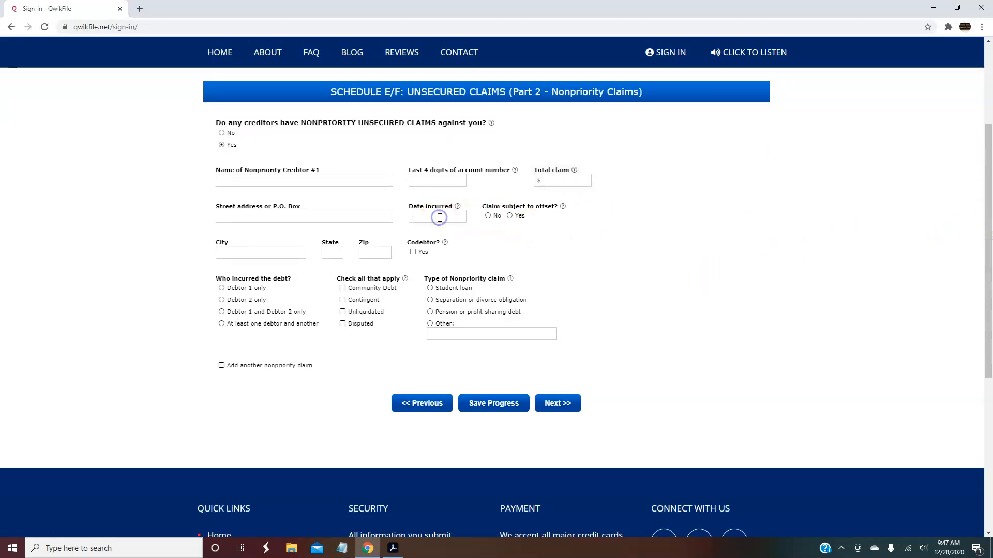
click(439, 221)
text(01/2020)
click(457, 241)
Name Nonpriority Creditor #1 Capital One Bank
click(276, 218)
click(337, 177)
text(CA)
key(BackSpace)
text(apital OneBank)
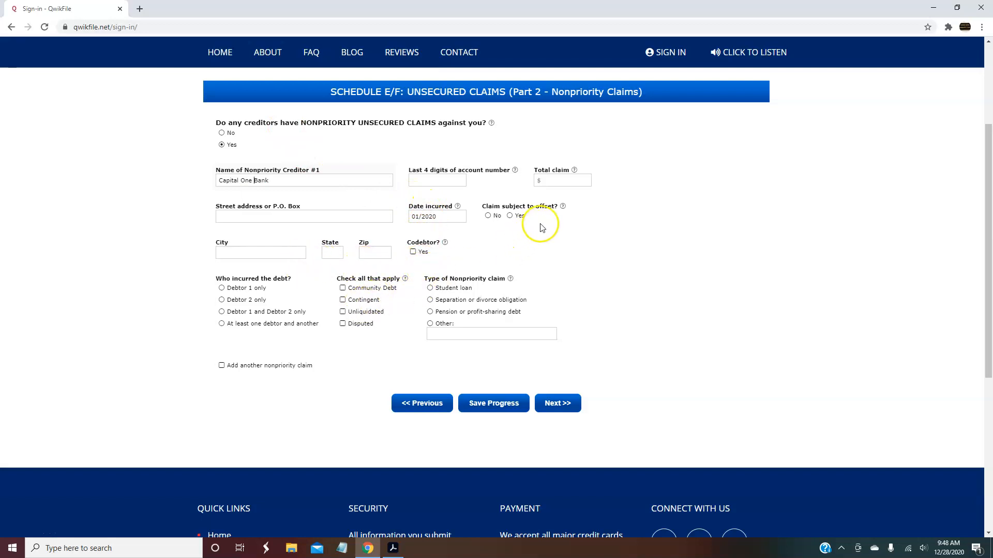
click(510, 216)
click(509, 216)
click(510, 216)
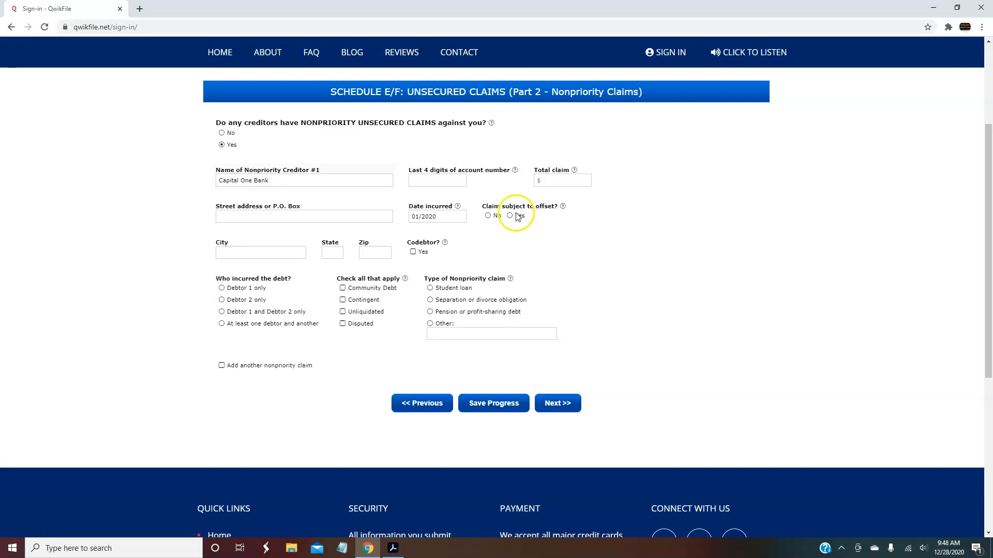
Set Claim subject to offset to No, tick Add another nonpriority claim, and submit
click(488, 215)
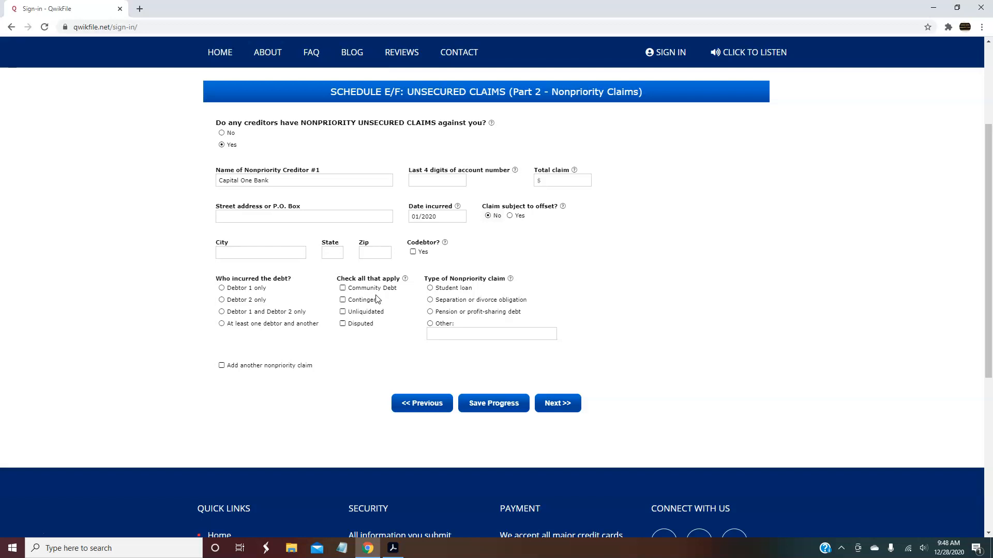
click(342, 288)
click(343, 288)
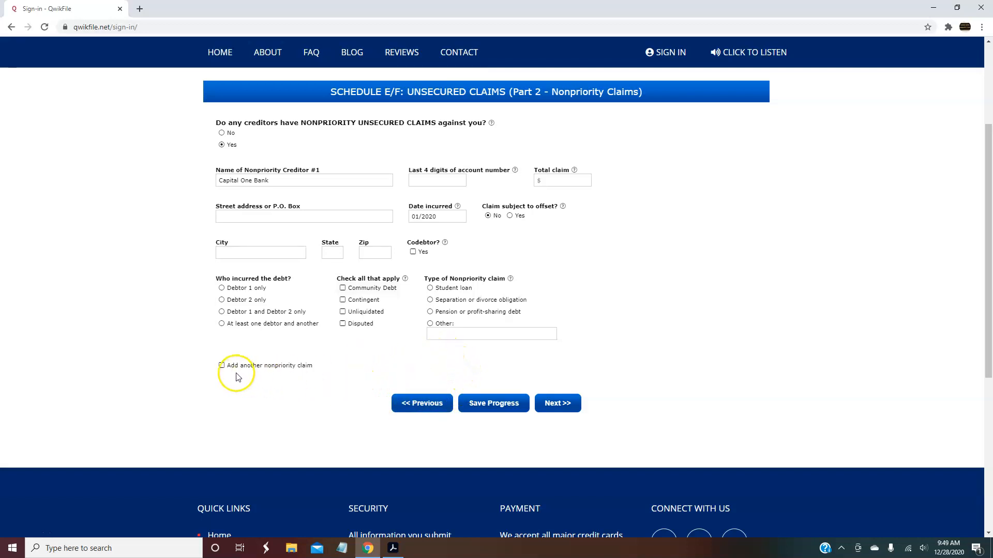
click(221, 366)
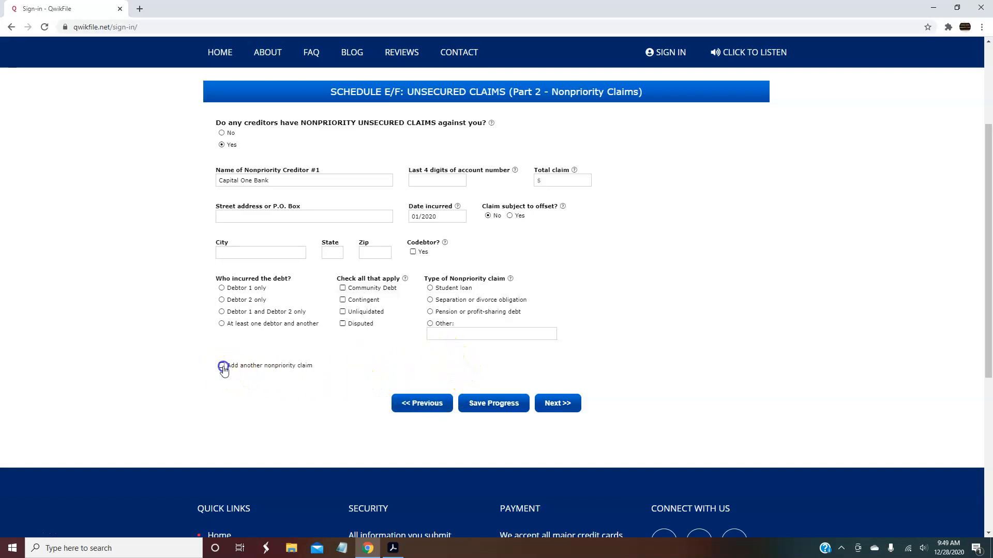
click(570, 404)
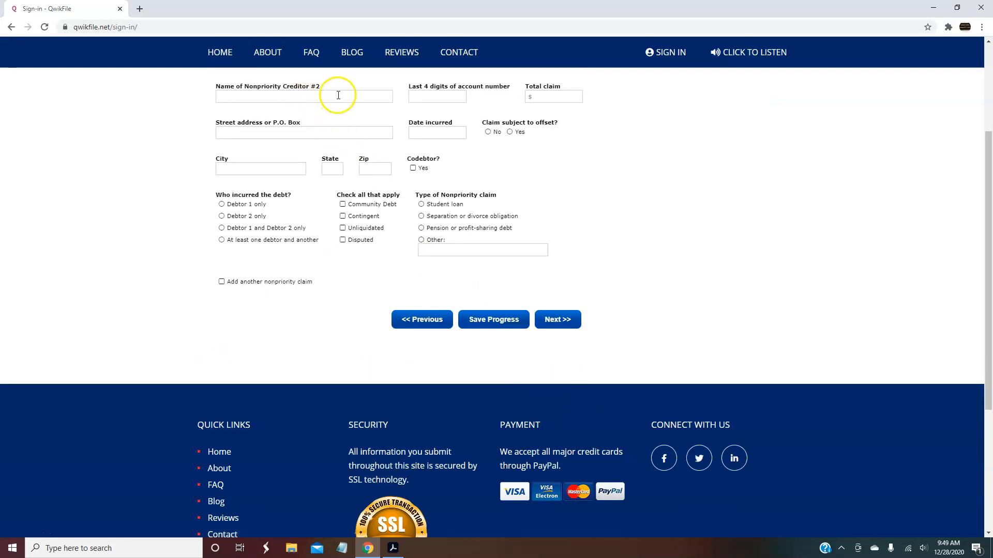
Skip Nonpriority Creditor #2 and answer Yes to executory contracts or unexpired leases on Schedule G
click(569, 323)
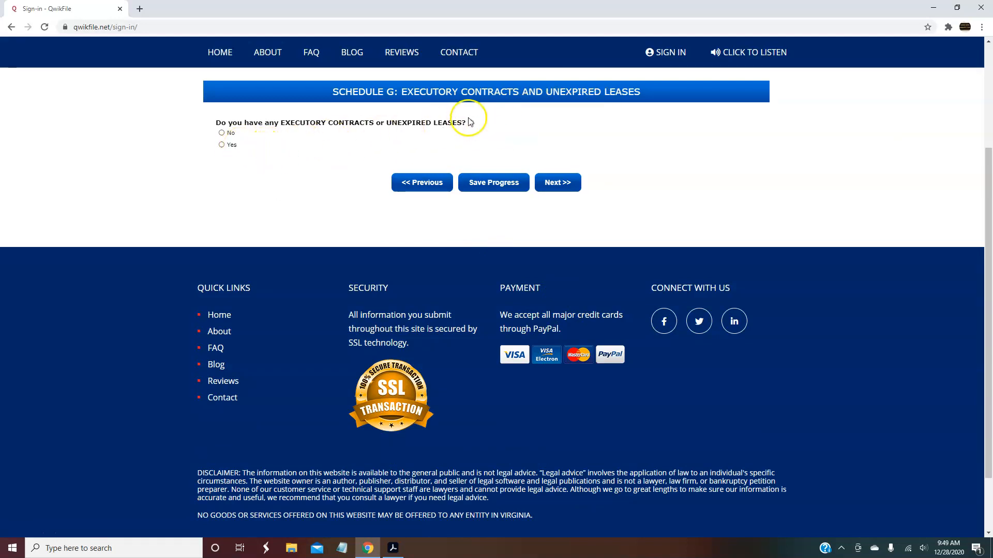
mouse_move(471, 124)
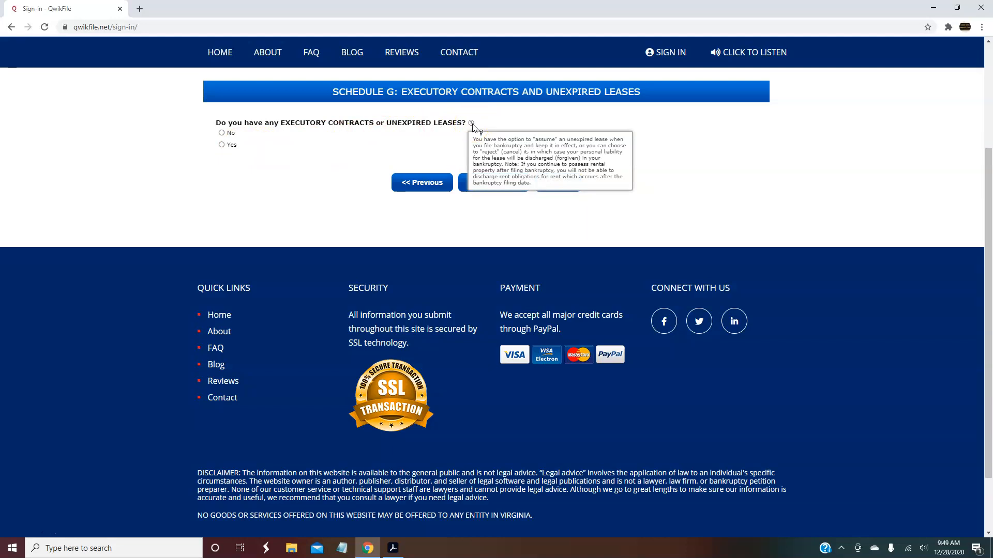
click(223, 148)
click(304, 179)
click(327, 179)
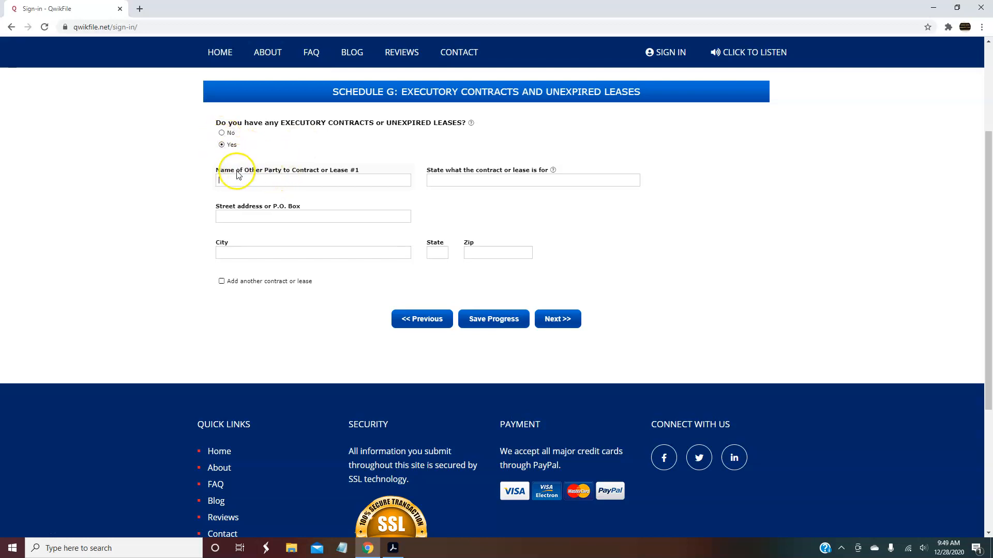
Answer No to executory contracts or leases on Schedule G and No to codebtors on Schedule H
click(457, 181)
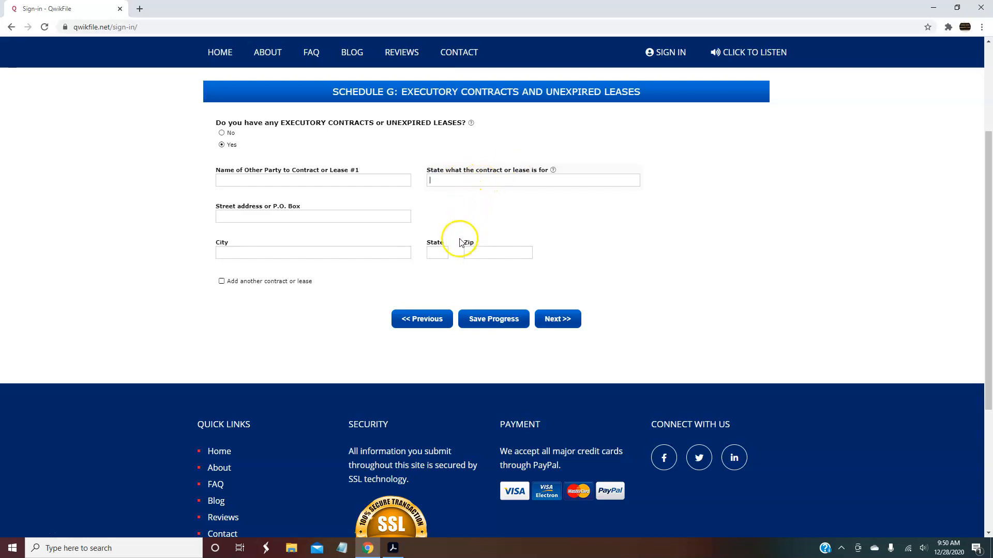
click(221, 133)
click(560, 187)
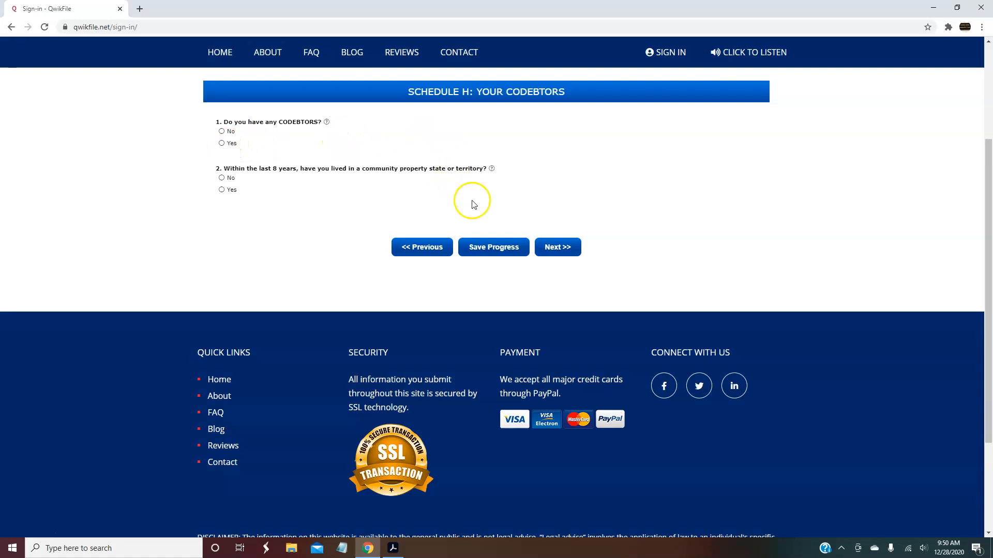
click(223, 132)
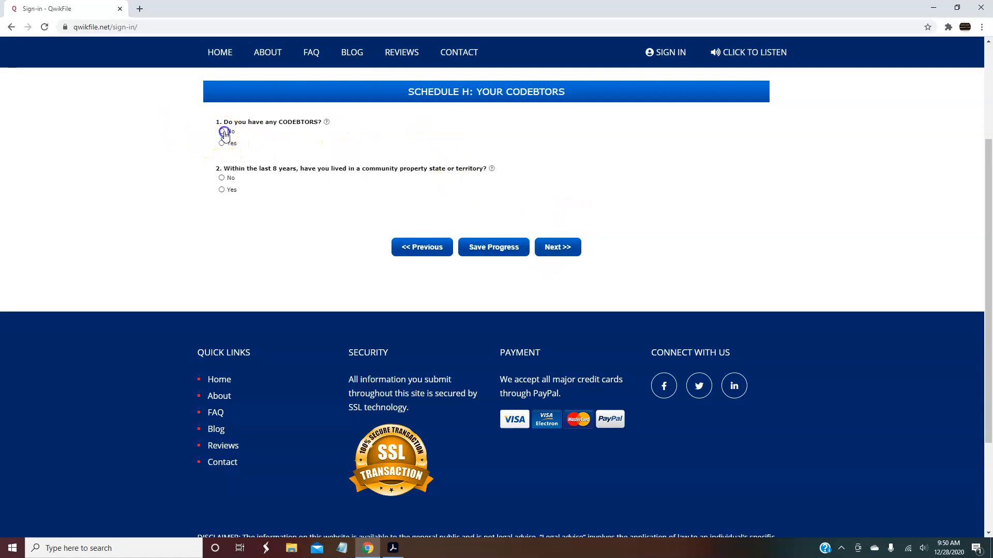
click(572, 253)
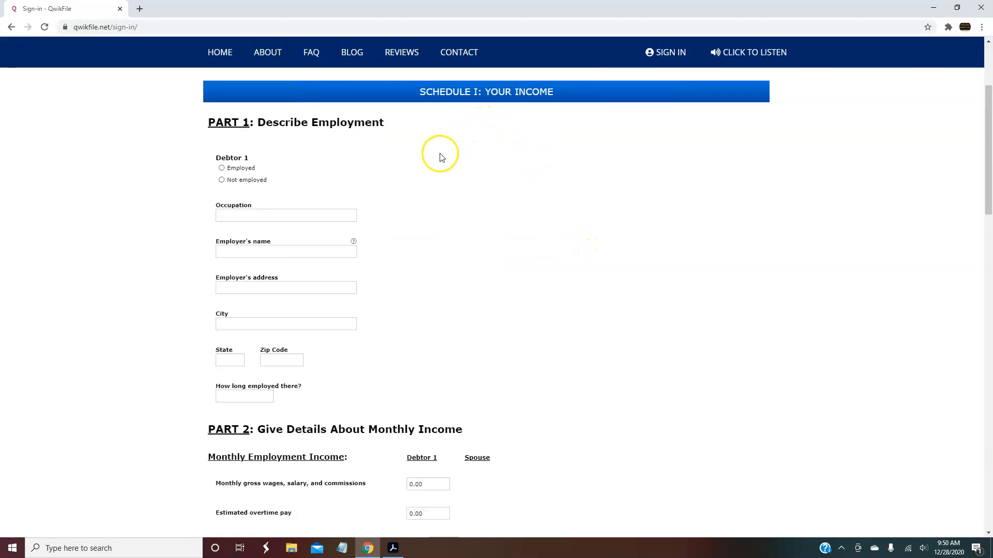
Mark Debtor 1 as Employed with the occupation Mechanic on Schedule I
click(221, 168)
click(223, 210)
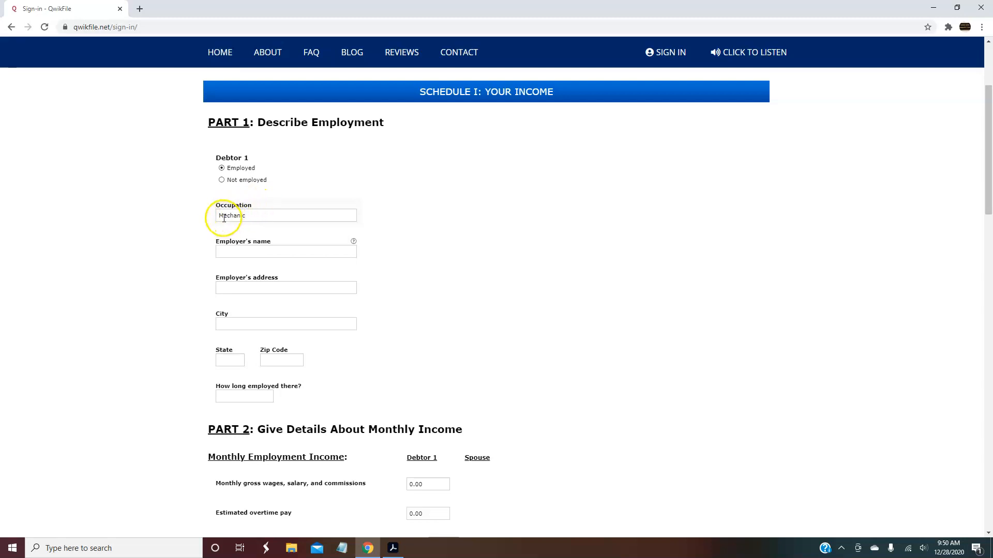
click(293, 253)
mouse_move(355, 244)
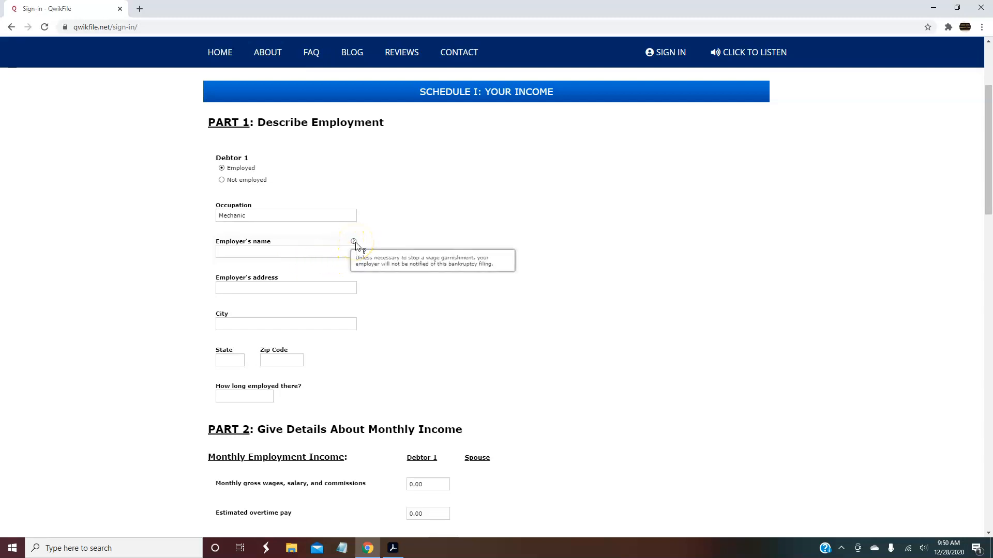
click(296, 288)
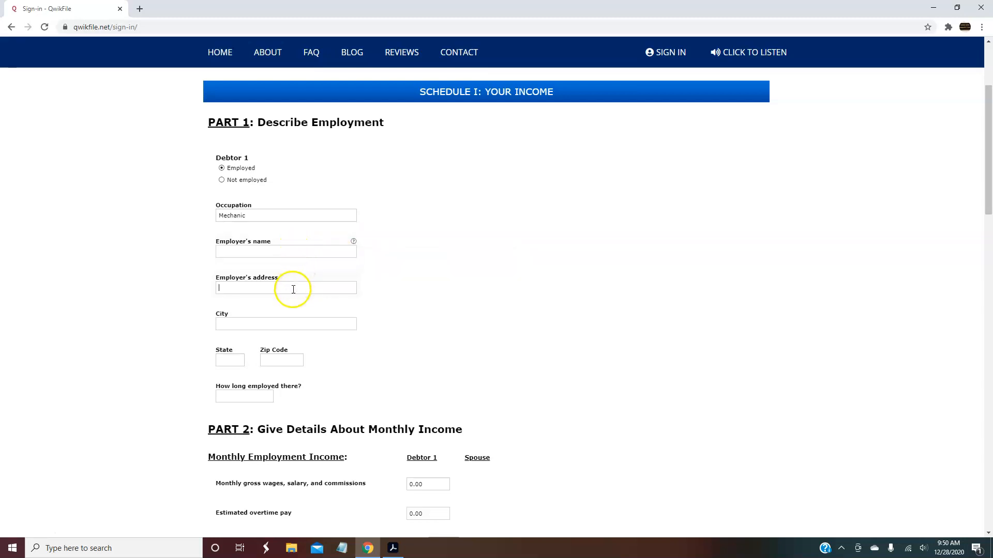
drag(987, 151, 987, 155)
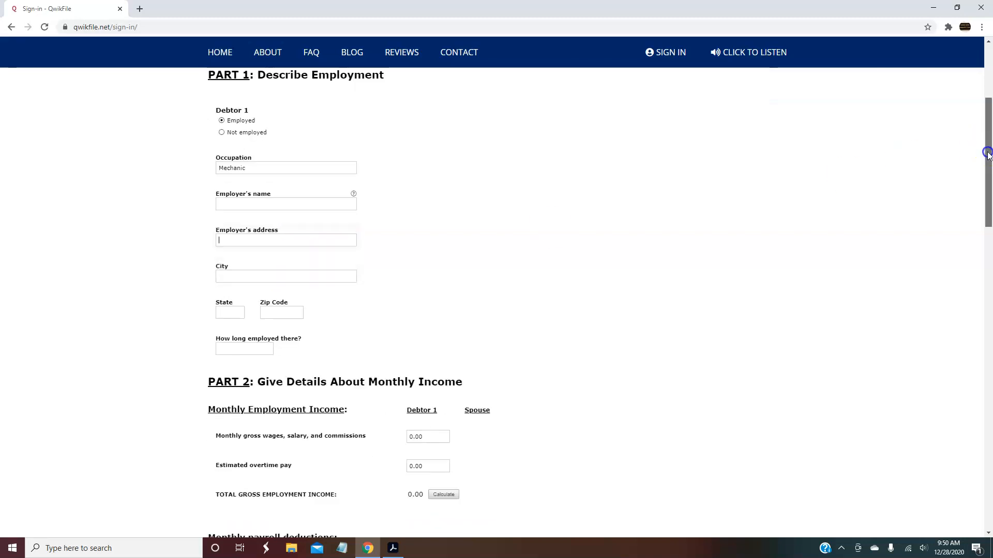
click(308, 243)
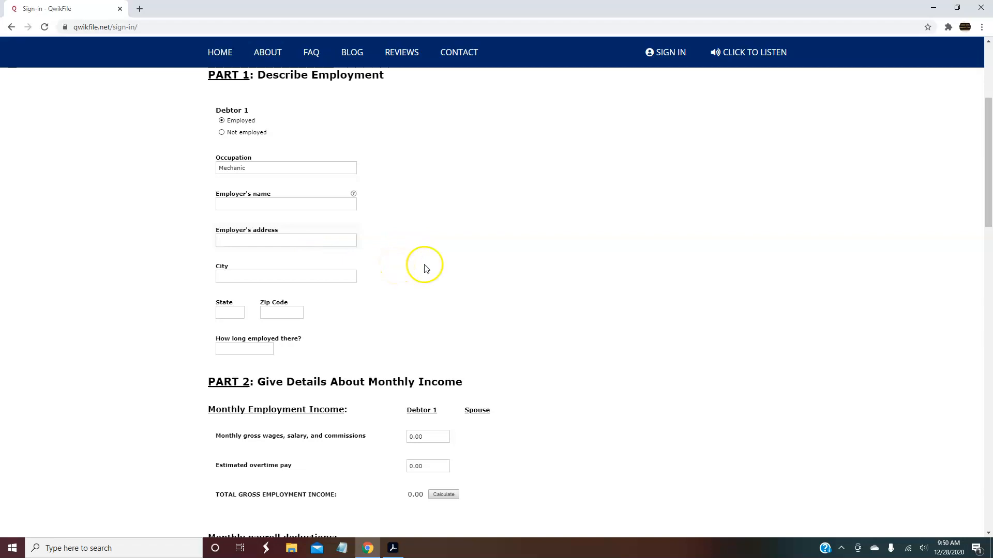
click(245, 348)
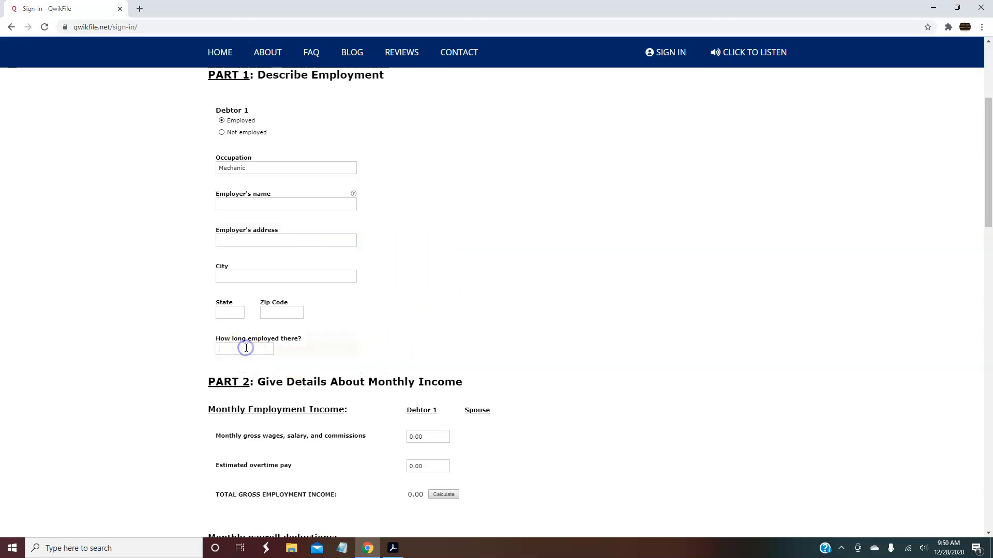
mouse_move(988, 150)
mouse_down()
mouse_move(988, 223)
mouse_move(986, 149)
mouse_up()
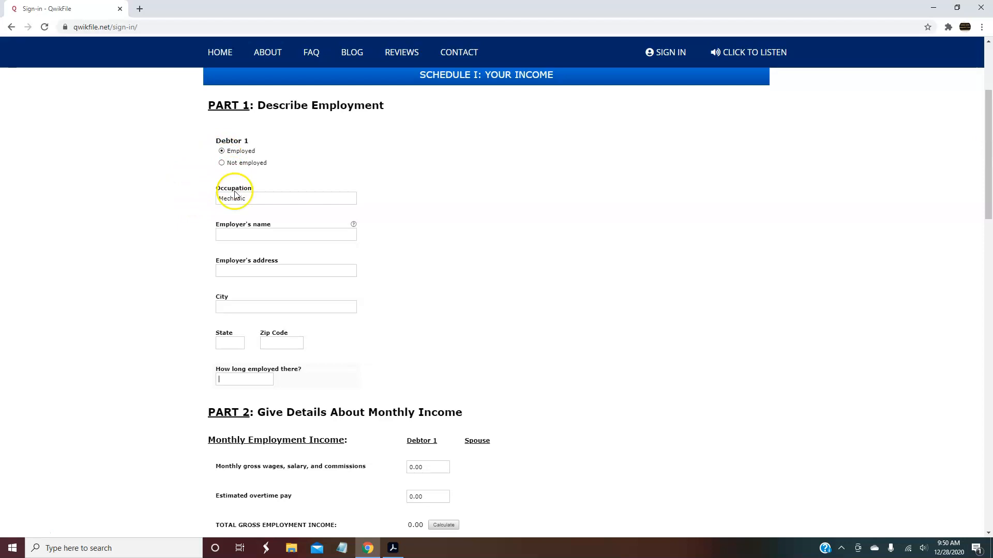
drag(986, 176, 984, 251)
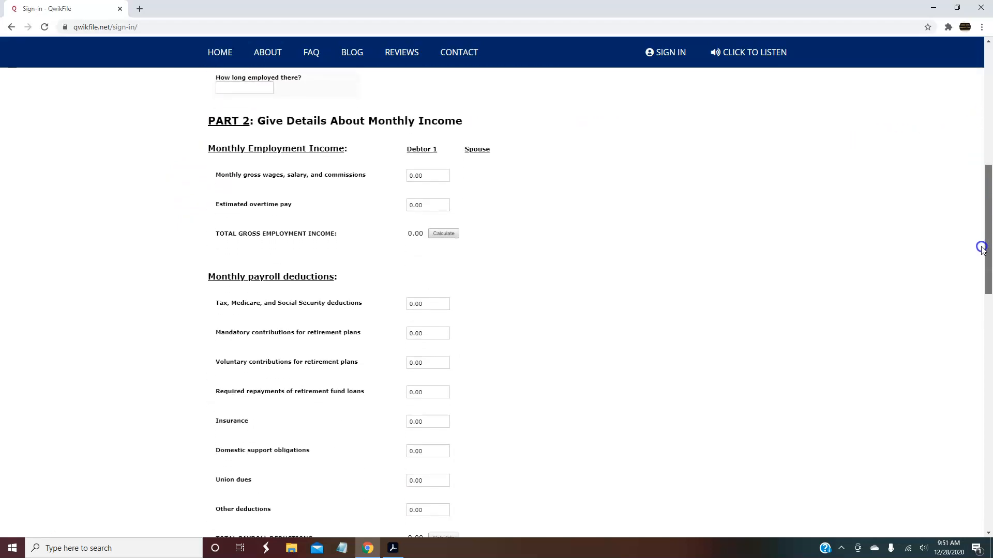
Replace the 0.00 monthly gross wages with 3000 and calculate a 3000.00 total gross income
click(429, 175)
drag(429, 176, 396, 182)
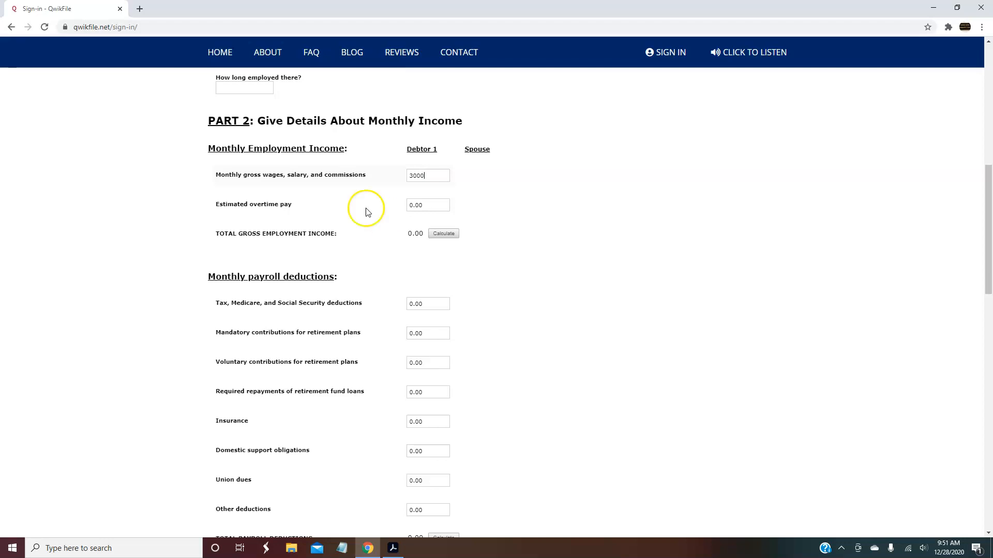
drag(439, 206, 399, 206)
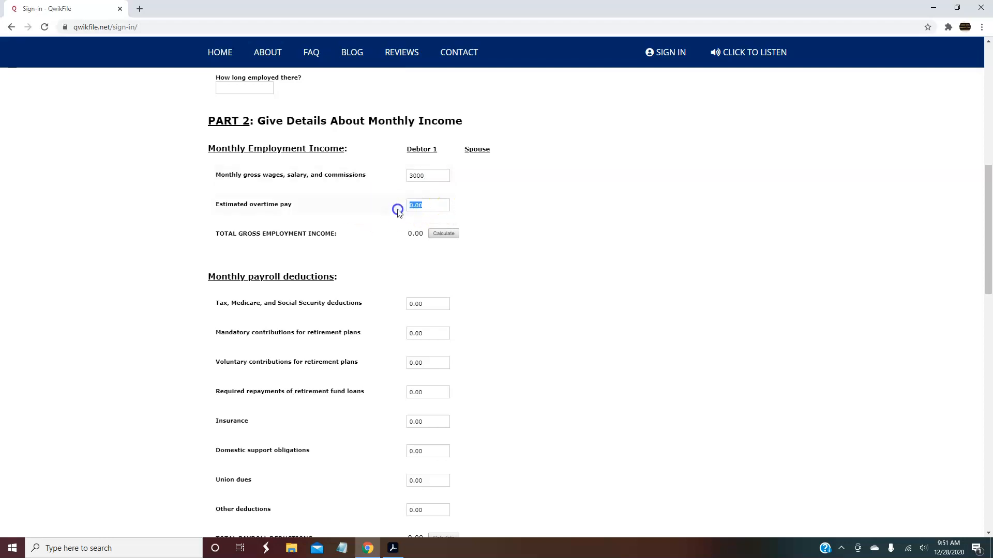
click(443, 234)
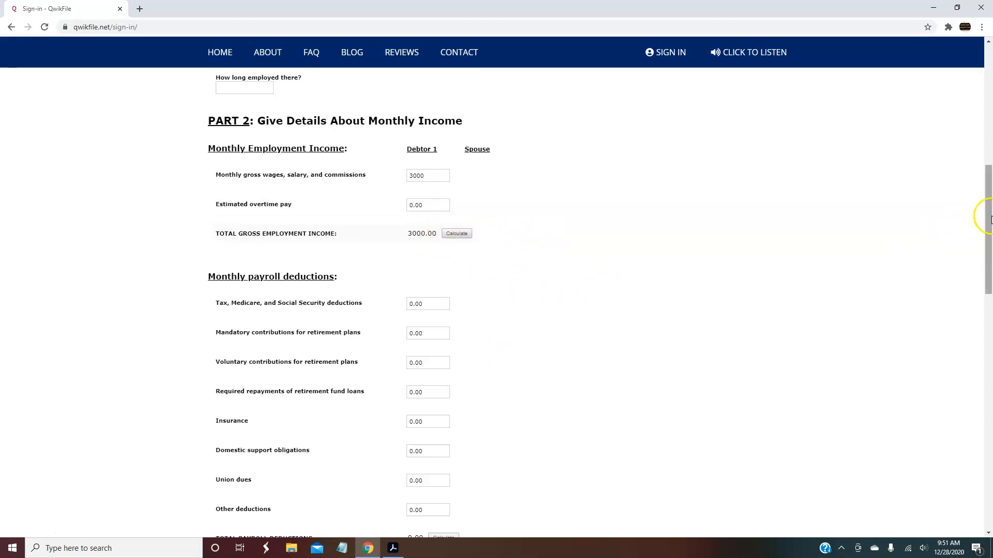
drag(988, 212, 989, 217)
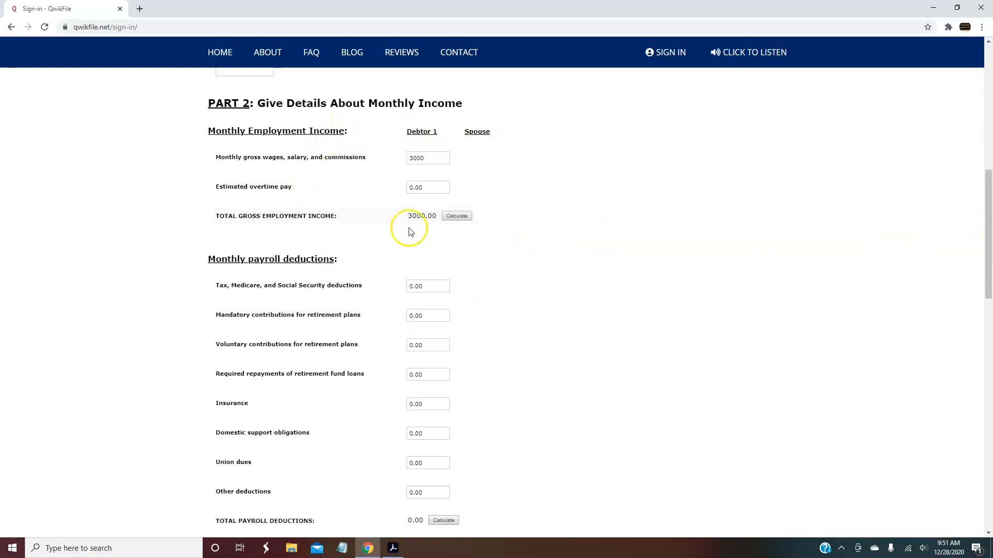
drag(987, 211, 988, 225)
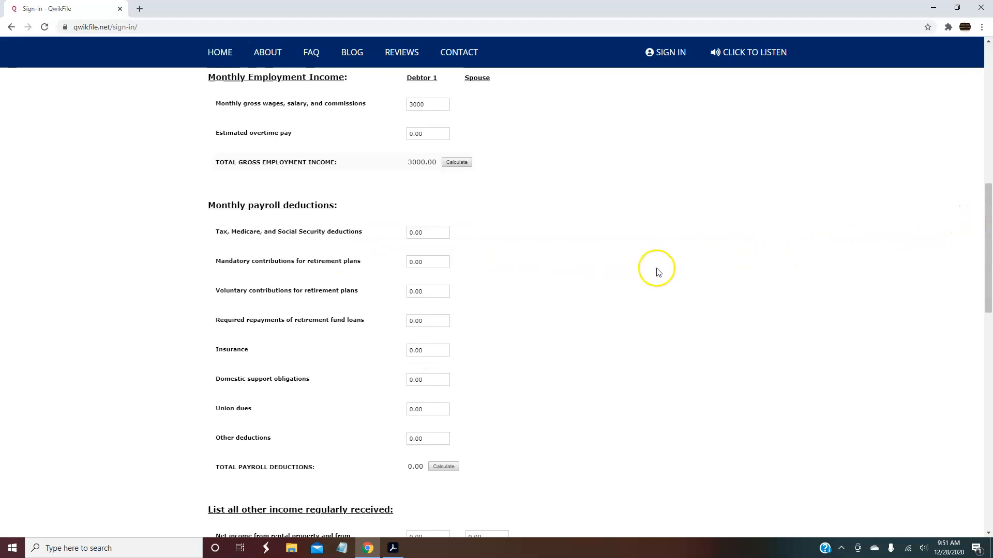
drag(988, 222, 988, 230)
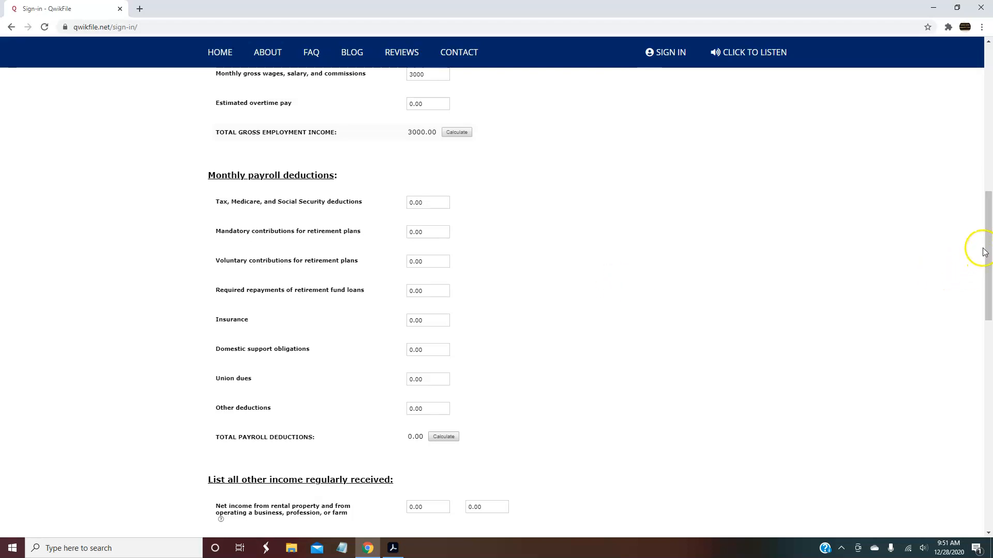
Enter 343 as the tax, Medicare and Social Security payroll deduction
drag(987, 245, 989, 250)
click(432, 180)
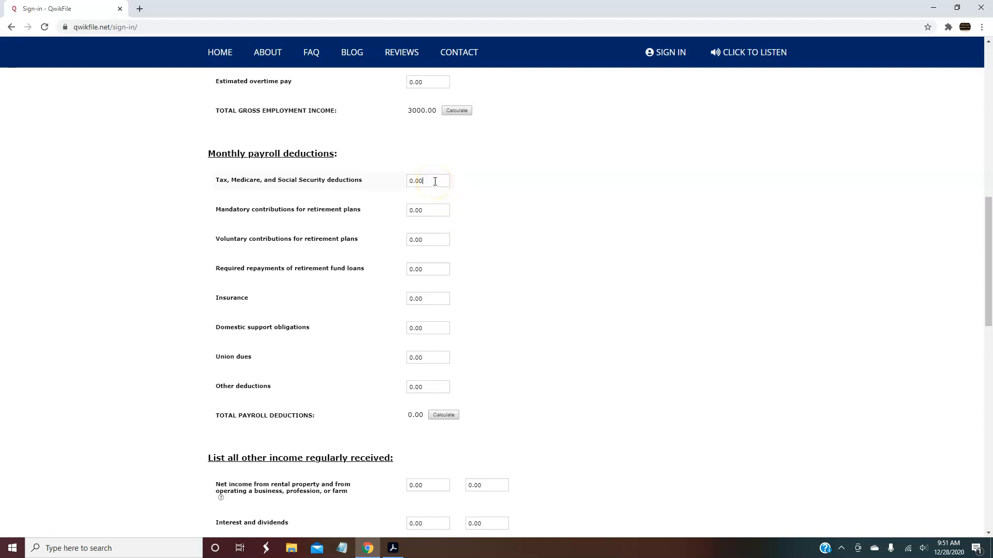
drag(434, 181, 390, 188)
click(432, 181)
drag(424, 180, 406, 182)
text(3435)
Enter 234 for insurance and 23 for other deductions, then calculate the 600.00 total
click(426, 299)
text(234)
click(432, 334)
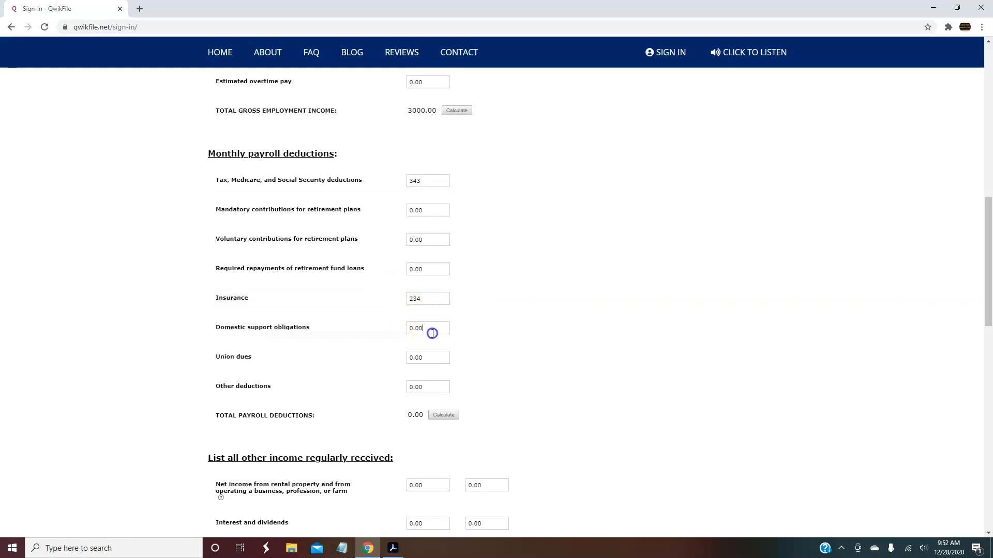
click(438, 389)
text(23)
click(592, 388)
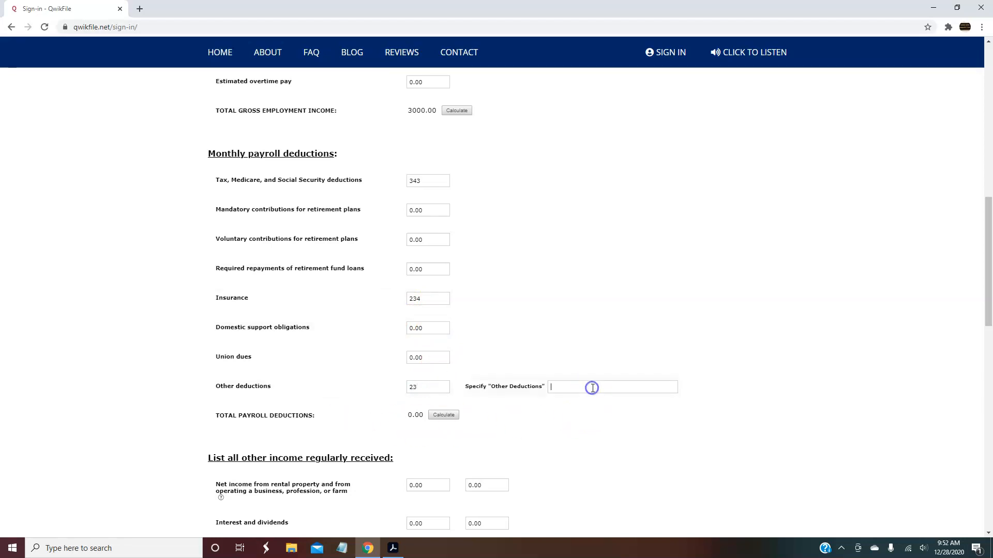
click(437, 416)
drag(985, 269, 986, 351)
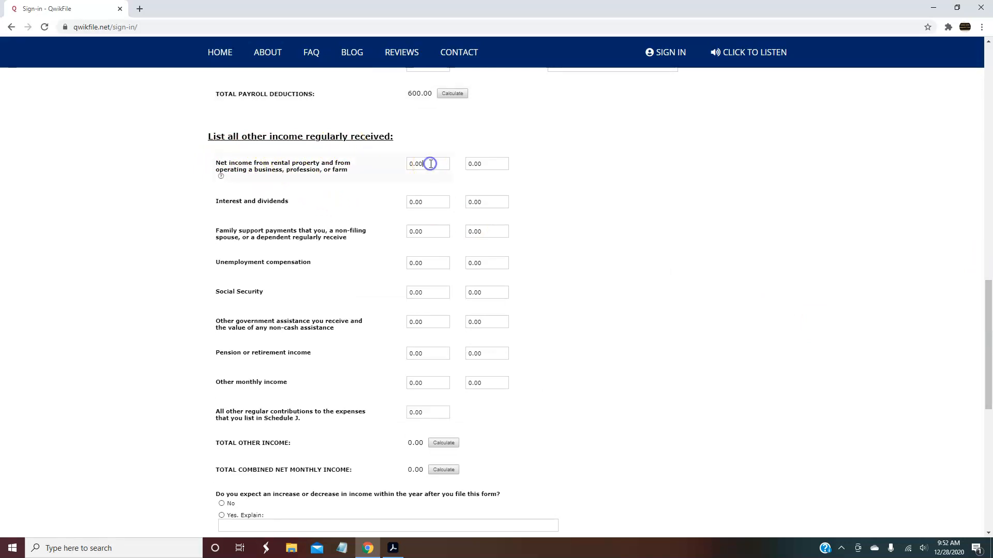
Enter 1800 net business or rental income, calculate the 4200.00 combined total, and submit Schedule I
drag(430, 164, 401, 173)
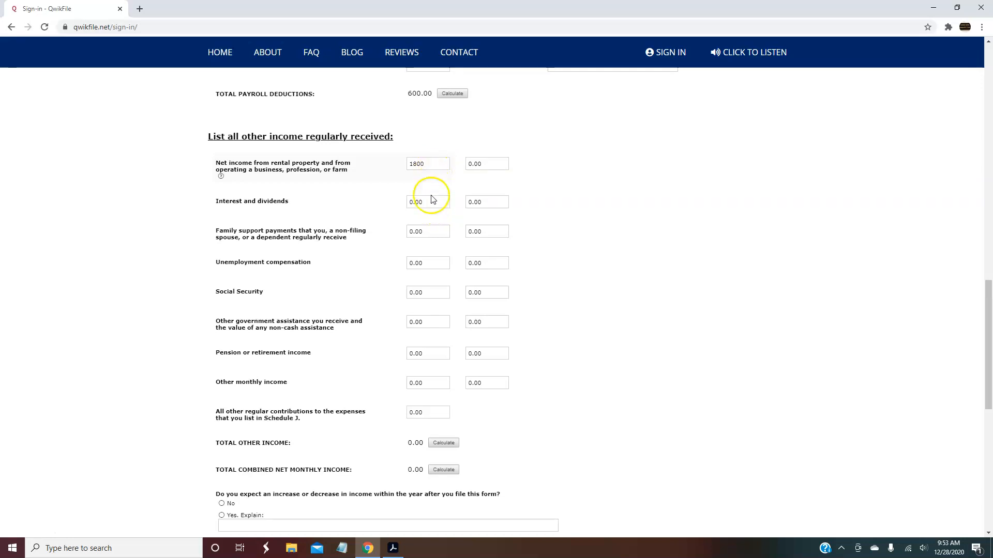
click(428, 288)
click(437, 321)
click(435, 353)
click(440, 384)
click(439, 409)
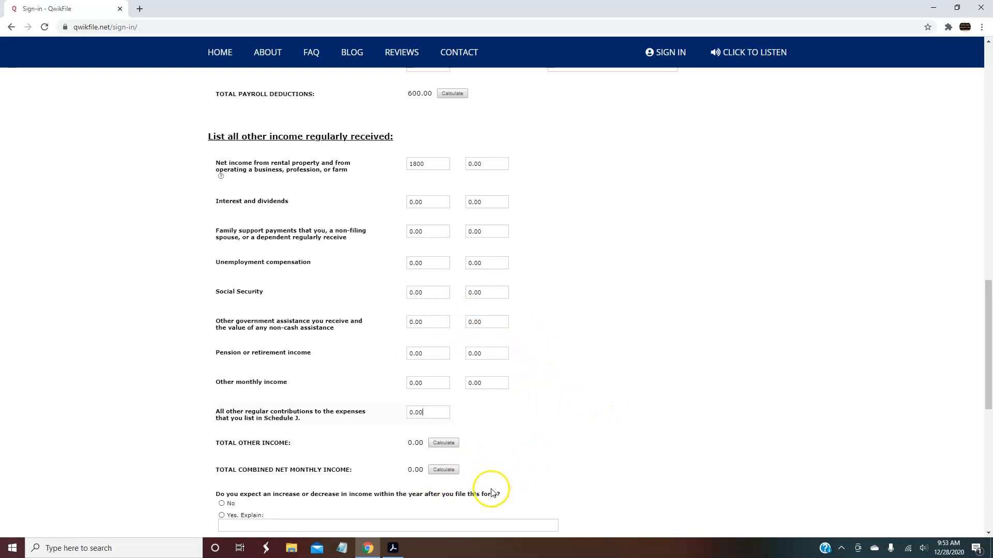
click(455, 471)
drag(975, 339, 977, 393)
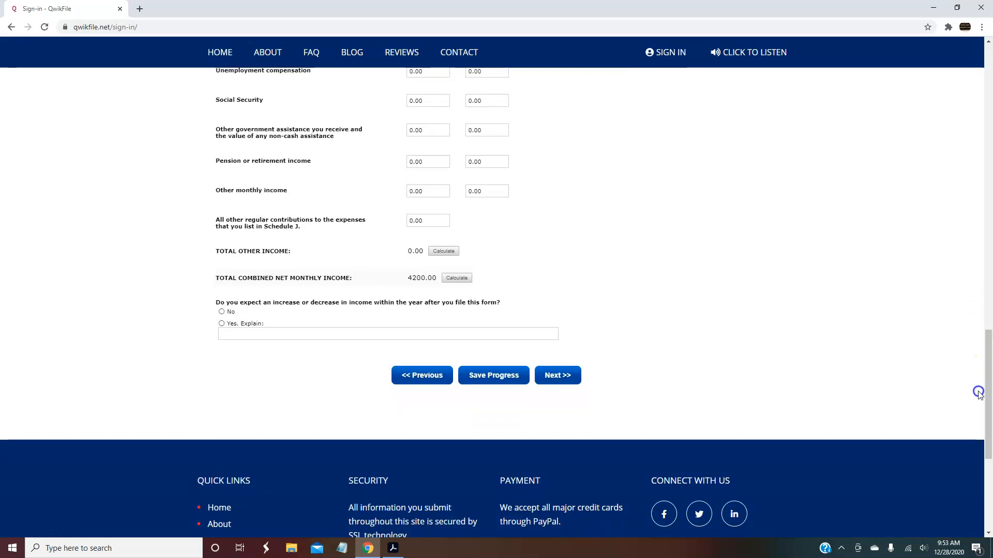
click(571, 377)
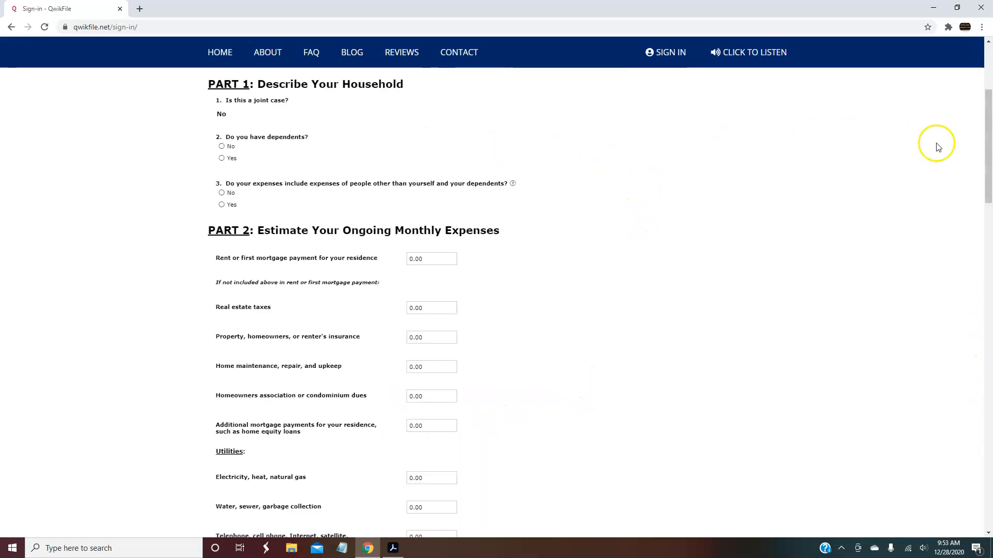
Add a dependent on Schedule J: Son, age 12, who lives with the debtor
drag(987, 150, 987, 125)
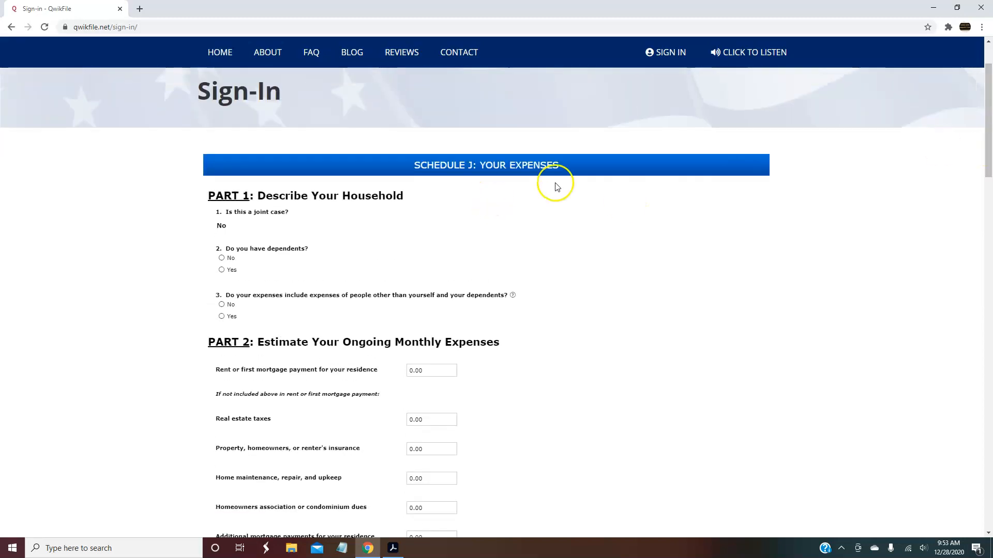
click(222, 272)
click(254, 319)
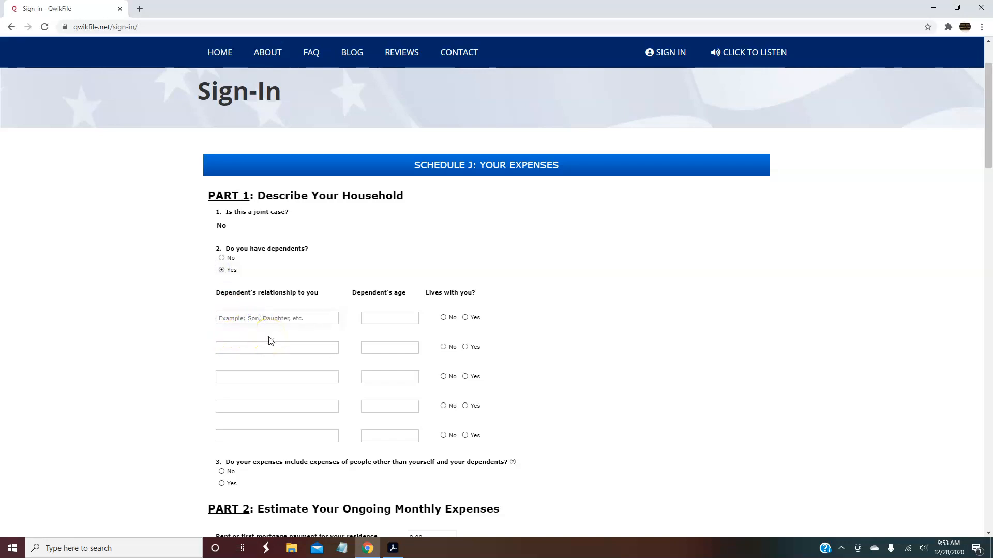
text(Son)
click(380, 320)
text(12 year)
click(465, 318)
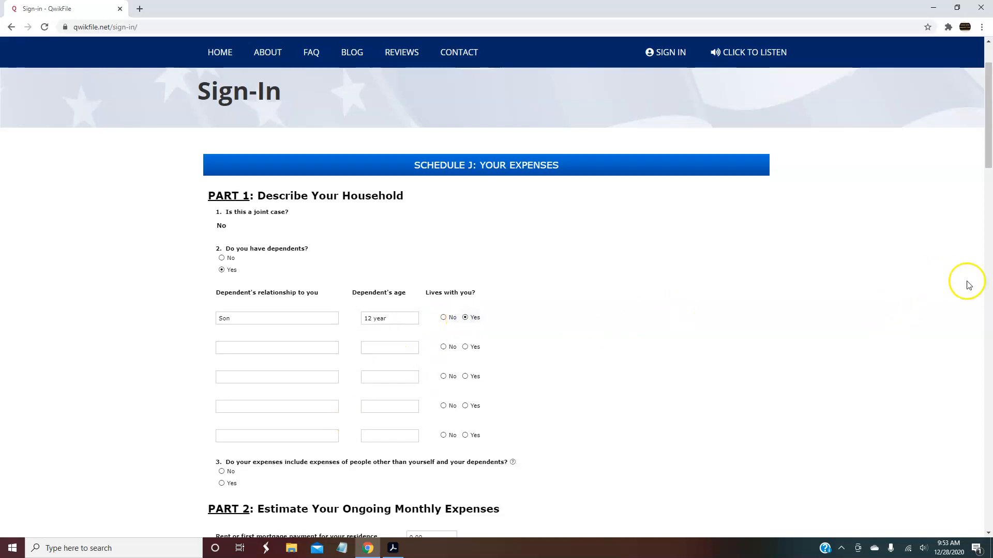
drag(982, 150, 981, 235)
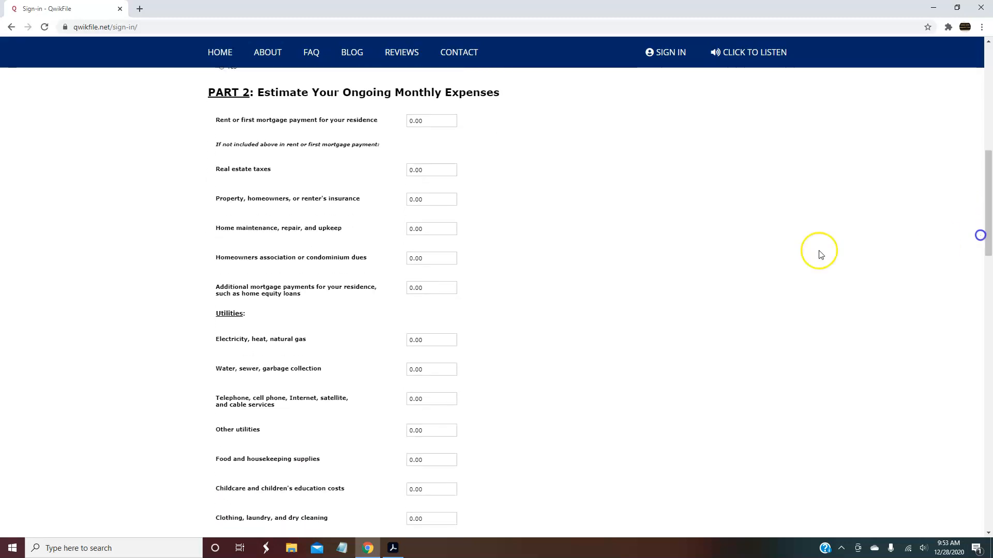
Fill in the household expense amounts, including electricity 122 and food and housekeeping 400
drag(426, 122, 399, 133)
text(12)
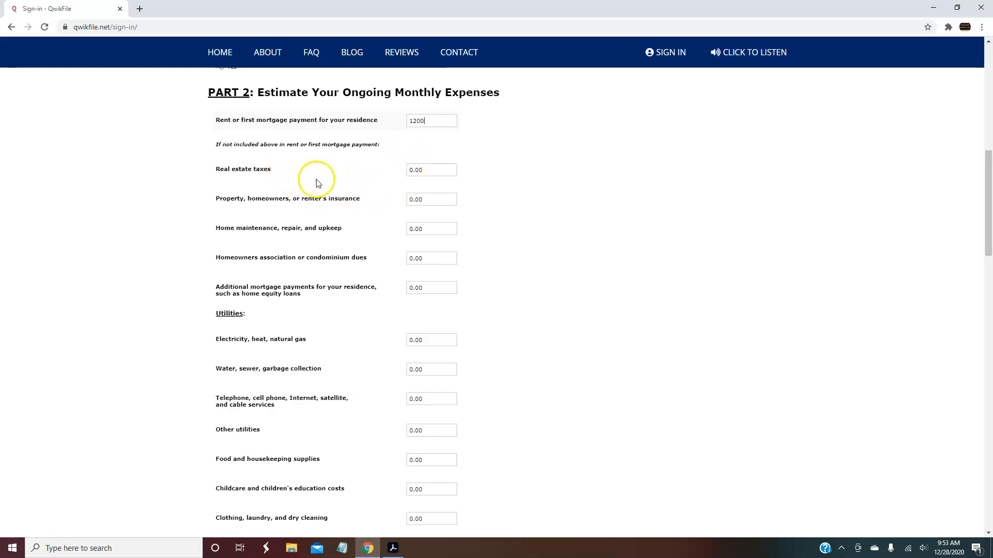
drag(420, 229, 405, 244)
text(100)
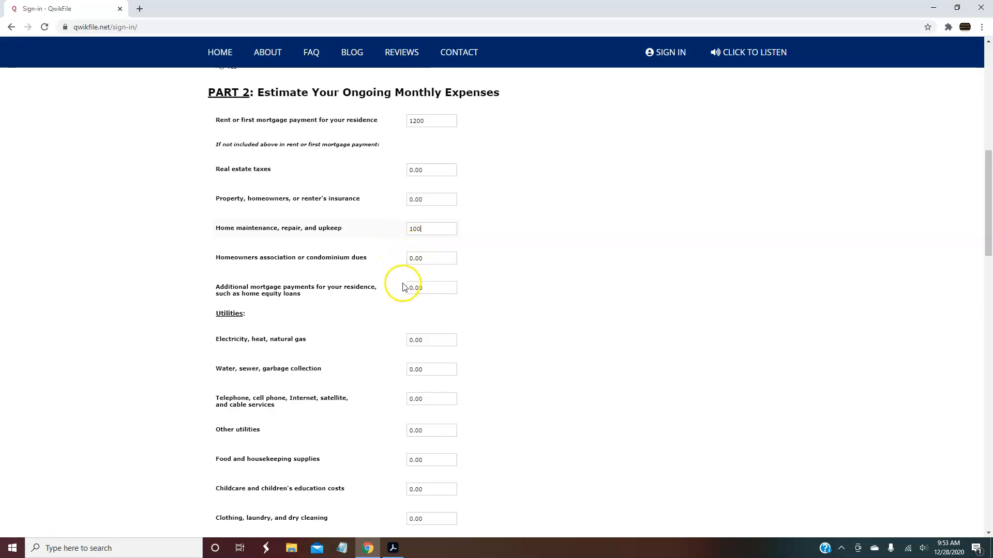
drag(983, 198, 982, 230)
click(438, 187)
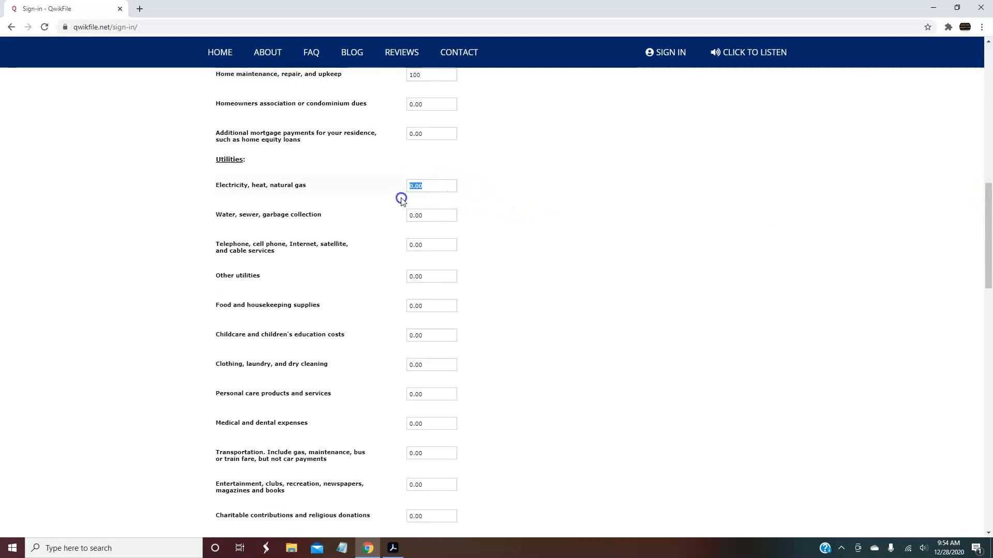
text(122)
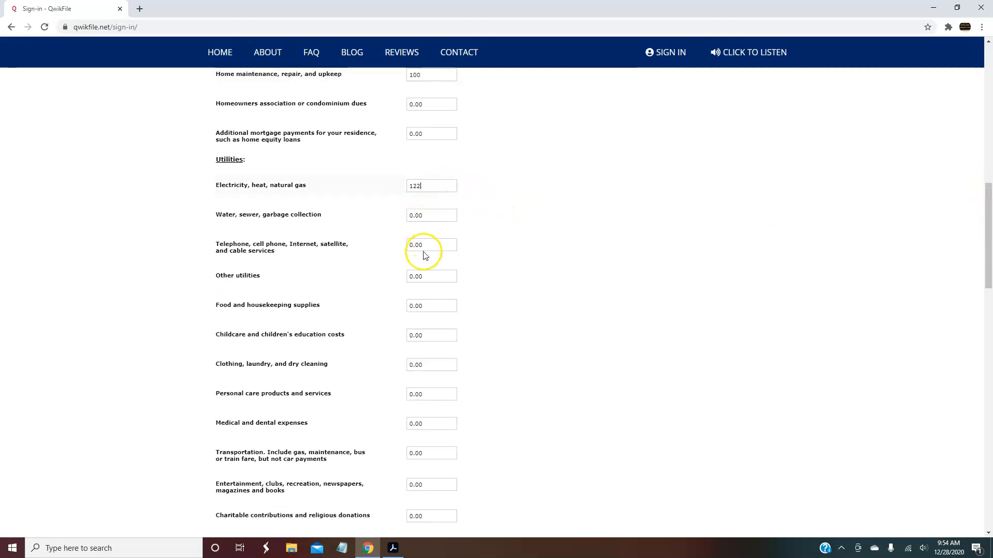
click(421, 306)
text(400)
Enter personal care 50, medical and dental 75, and transportation 350
click(427, 394)
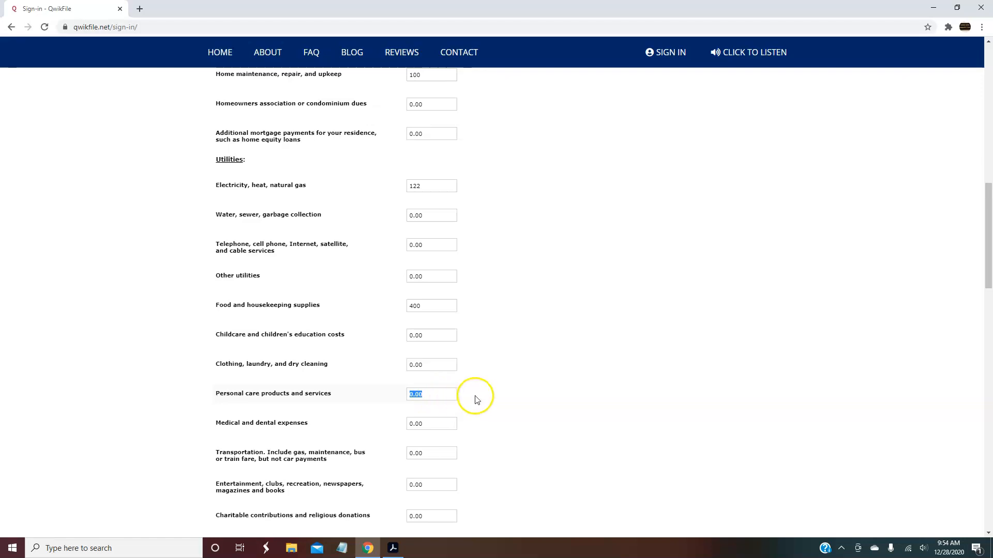
text(0)
click(429, 366)
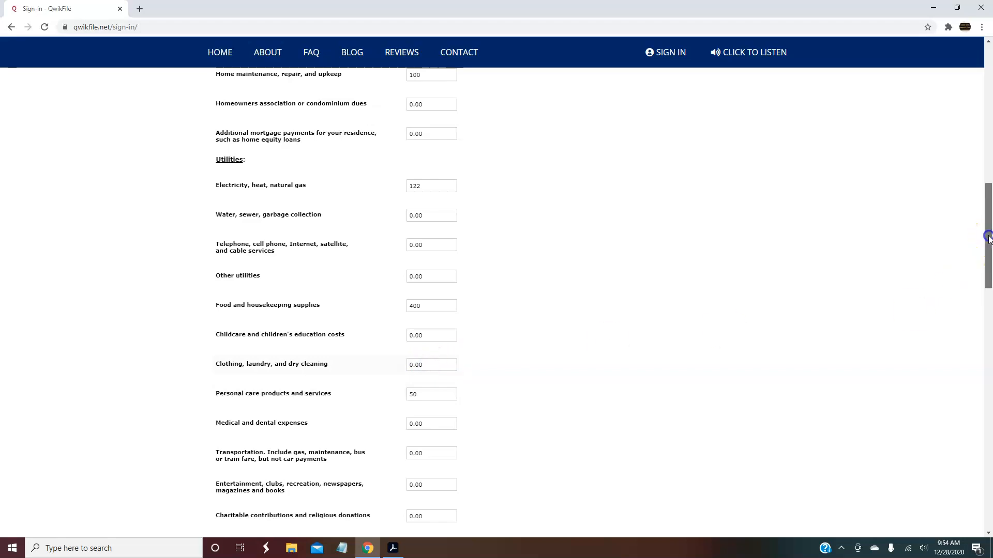
drag(988, 236, 988, 260)
scroll(988, 260, down, 1)
click(434, 245)
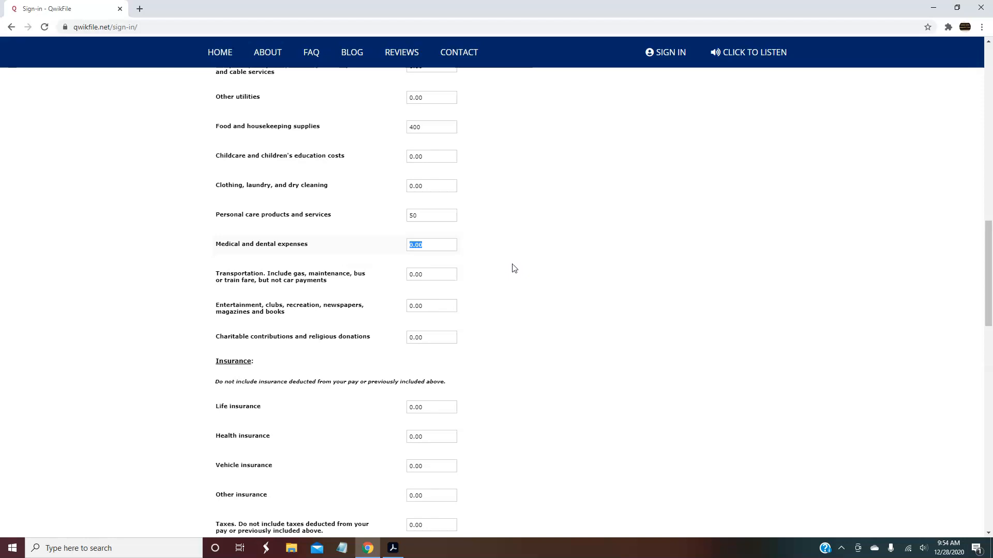
text(5)
click(444, 273)
drag(436, 274, 370, 283)
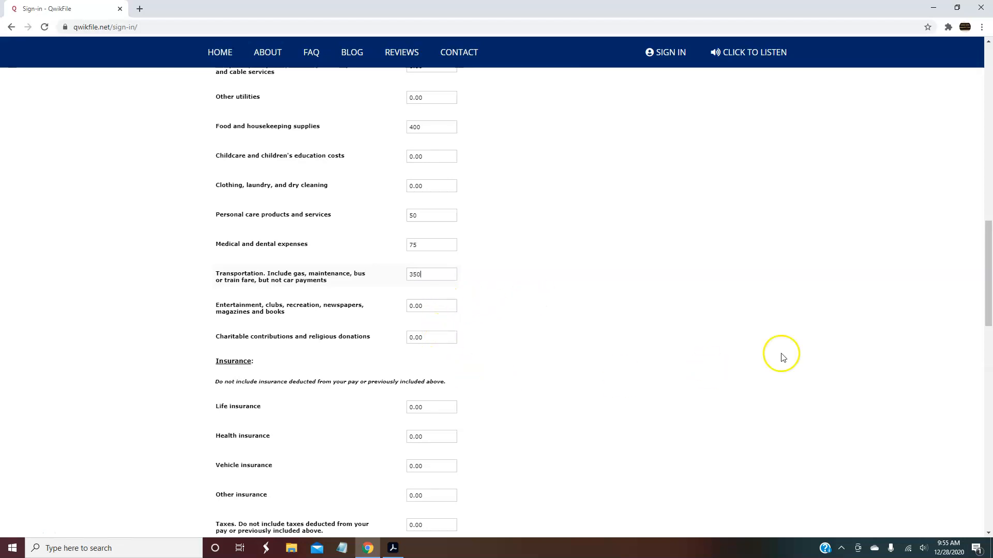
drag(982, 271, 974, 322)
click(442, 170)
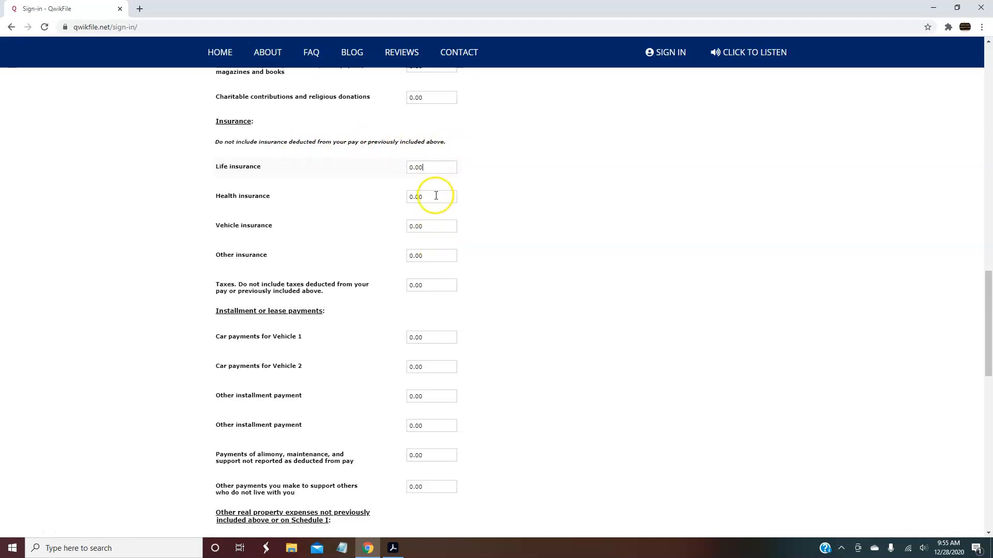
Enter a Vehicle 1 car payment of 345 and continue to the Statement of Financial Affairs
click(441, 222)
click(988, 286)
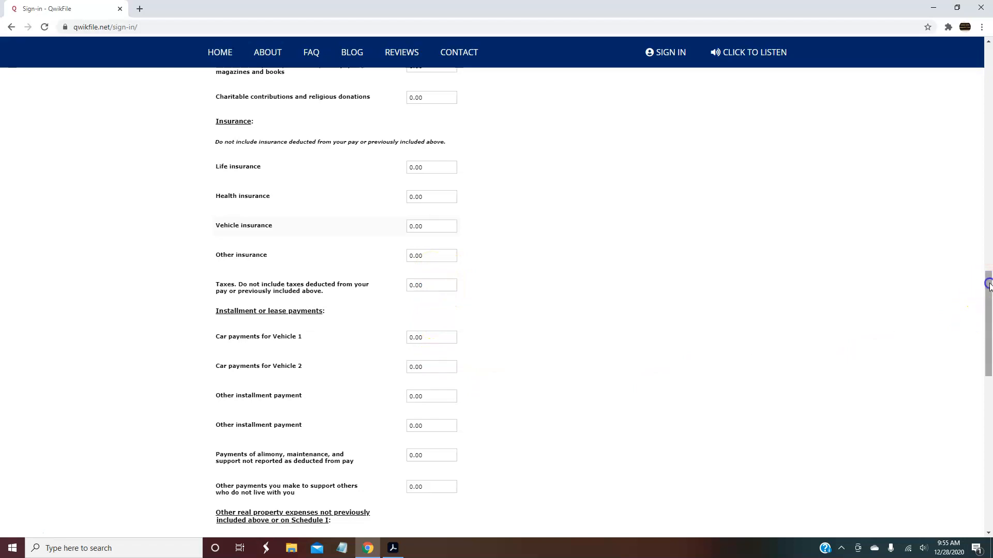
drag(988, 286, 988, 315)
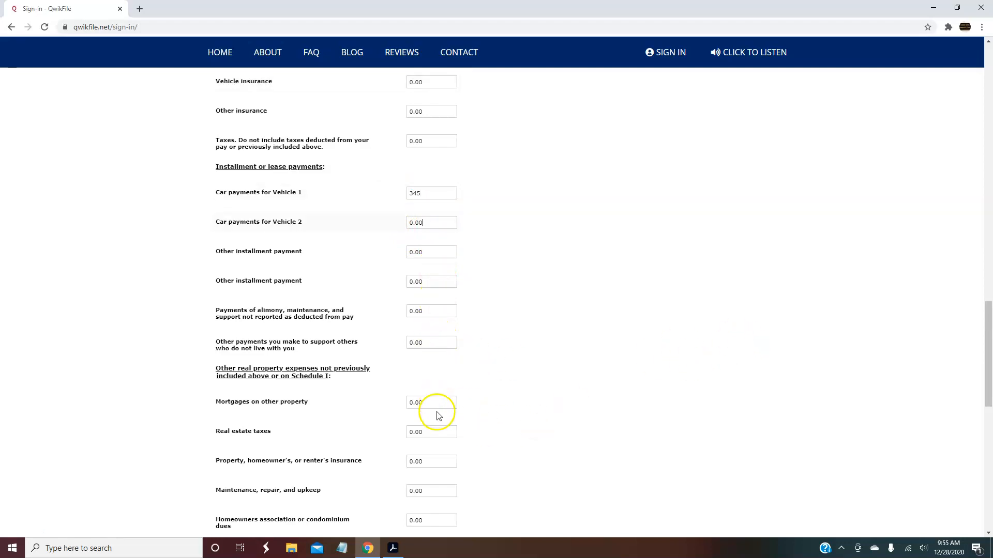
drag(988, 344, 978, 366)
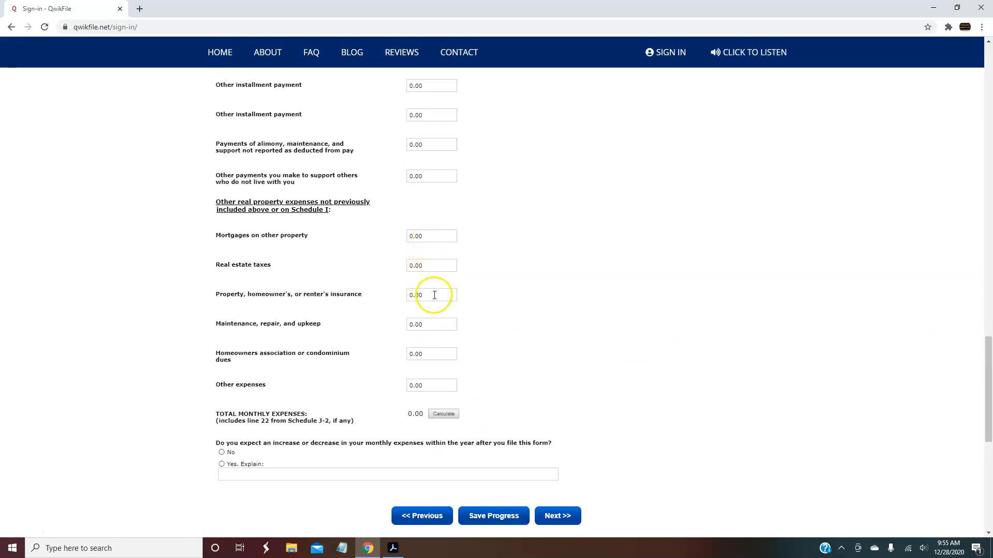
click(563, 517)
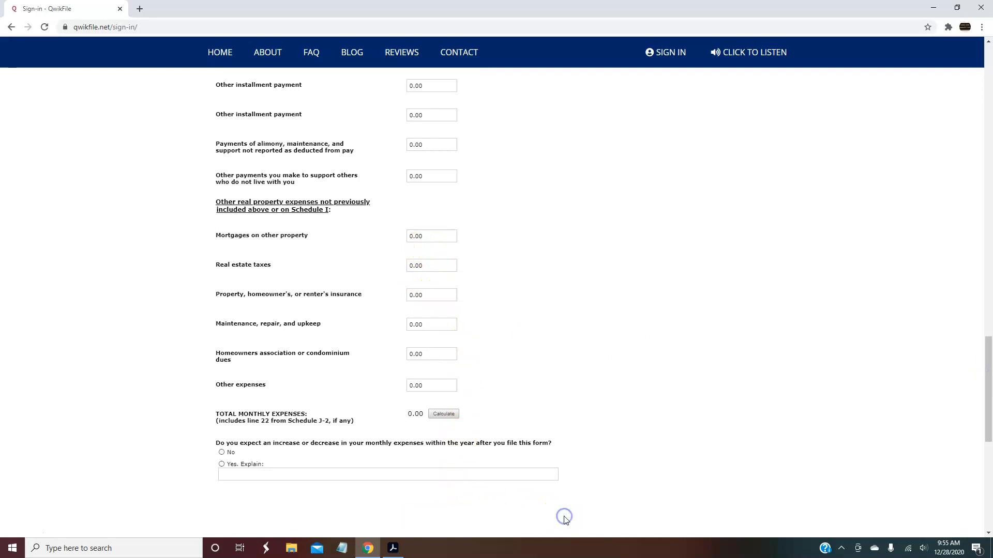
Select Married as marital status and Yes to having employment or business income
click(991, 137)
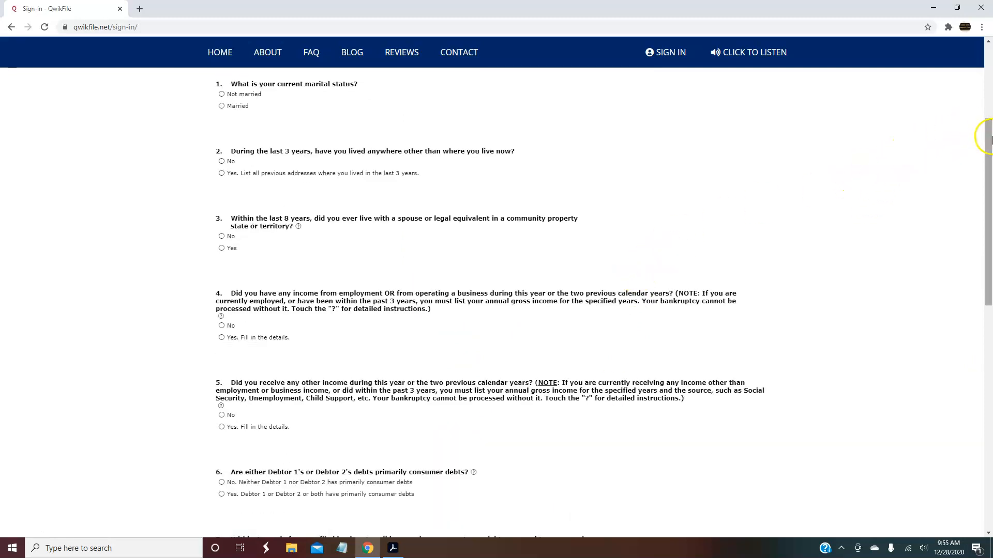
drag(990, 137, 988, 112)
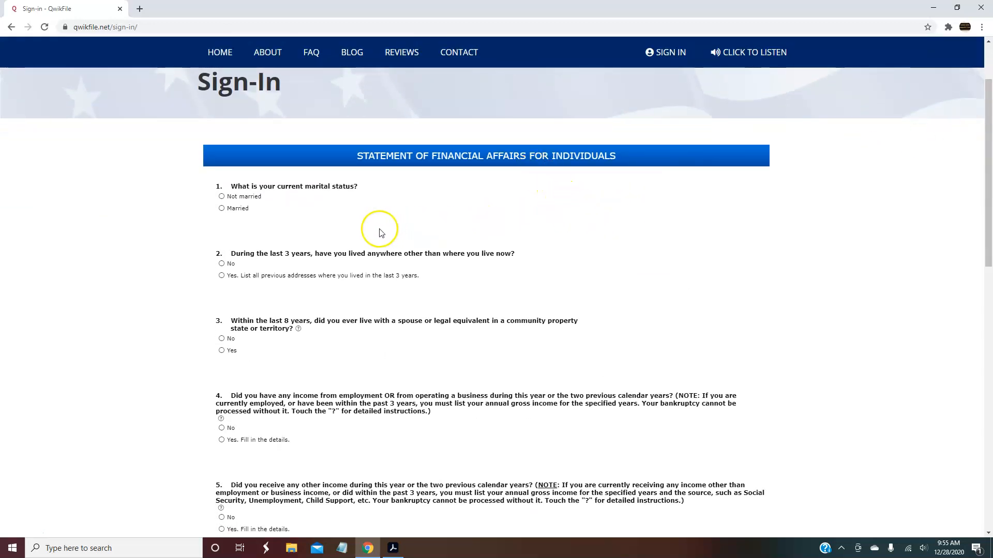
drag(988, 147, 989, 155)
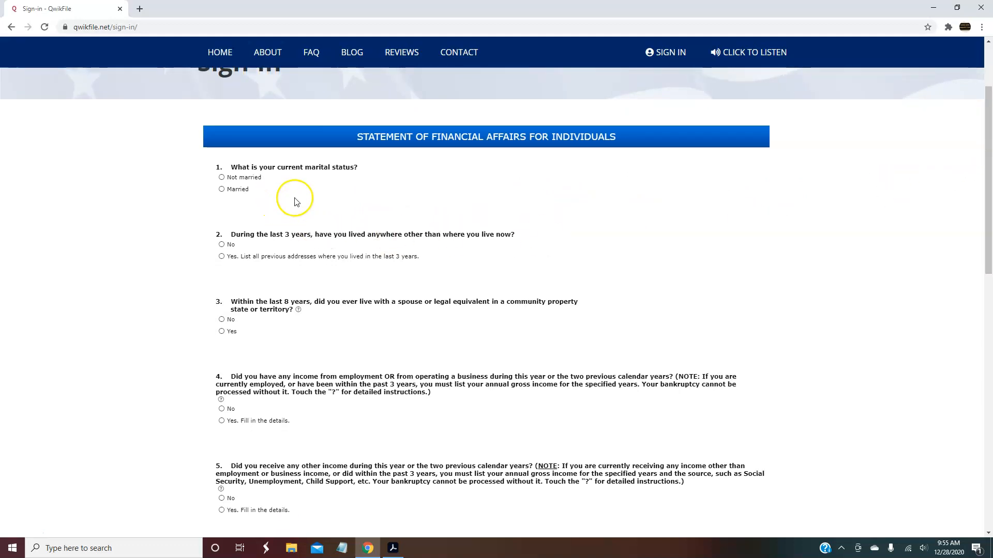
click(221, 189)
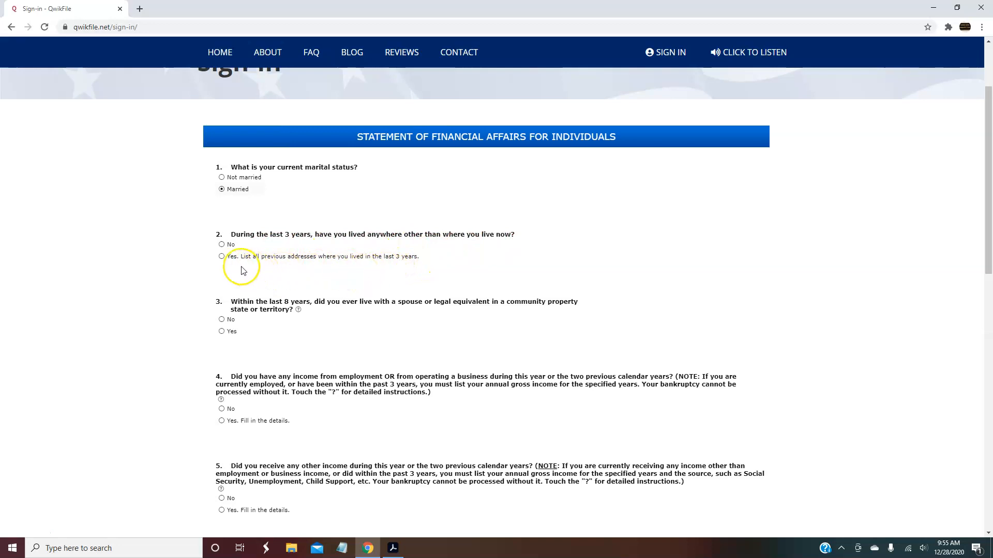
drag(989, 226, 988, 247)
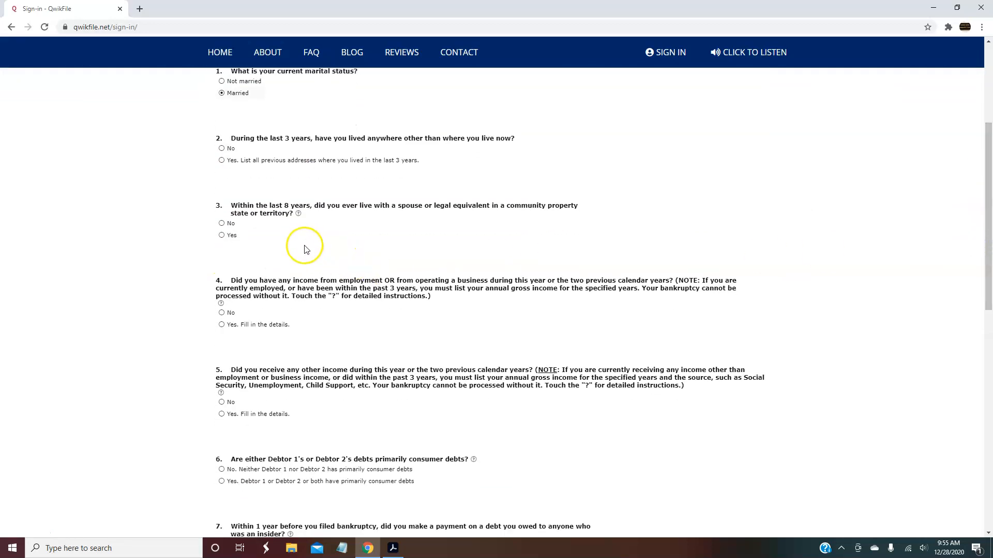
click(222, 325)
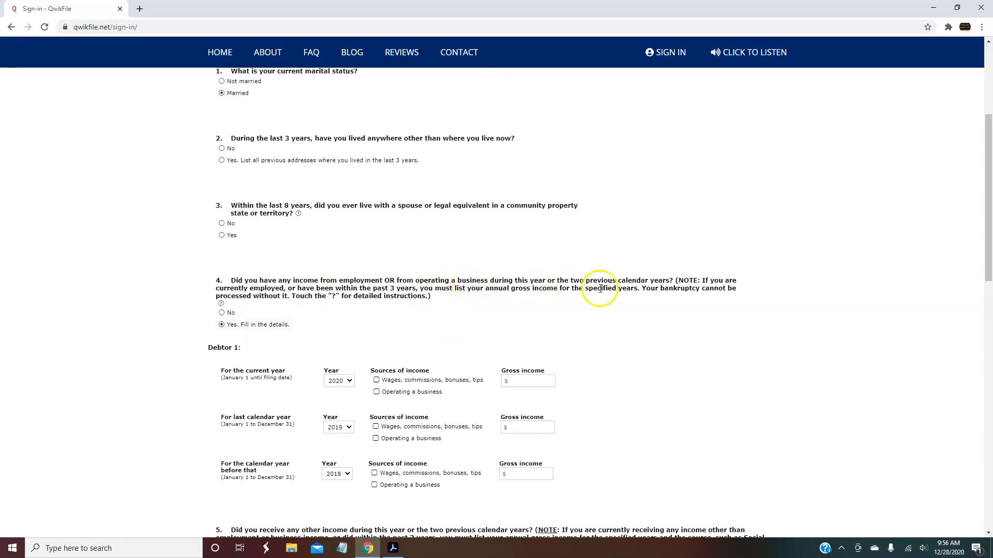
Tick Wages and Operating a business for 2020 and enter 13400 gross income
drag(990, 202, 989, 245)
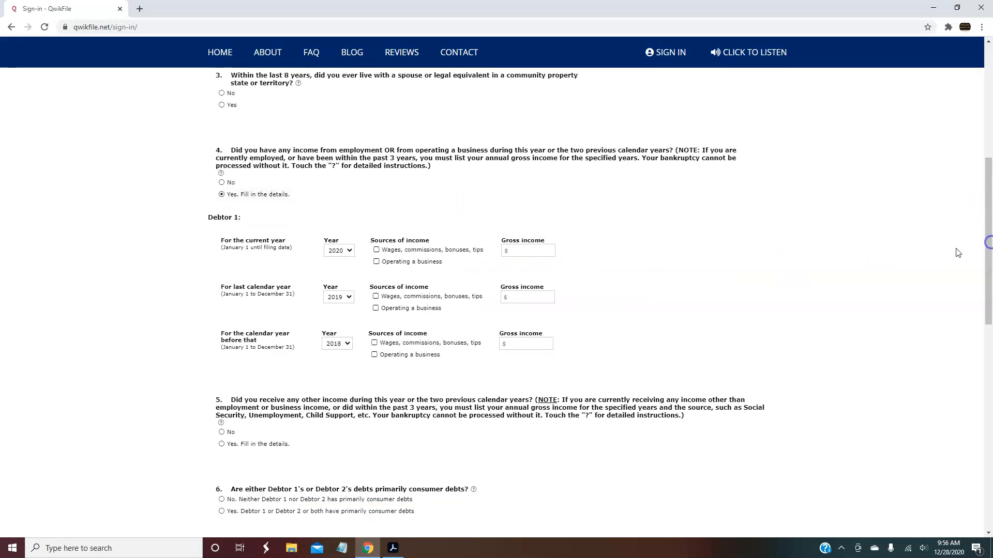
click(377, 250)
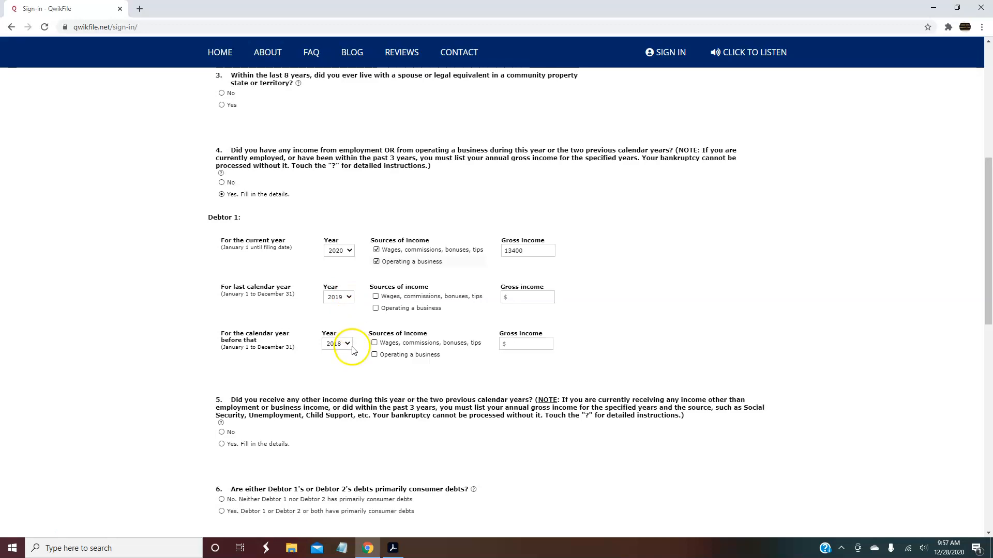
click(350, 251)
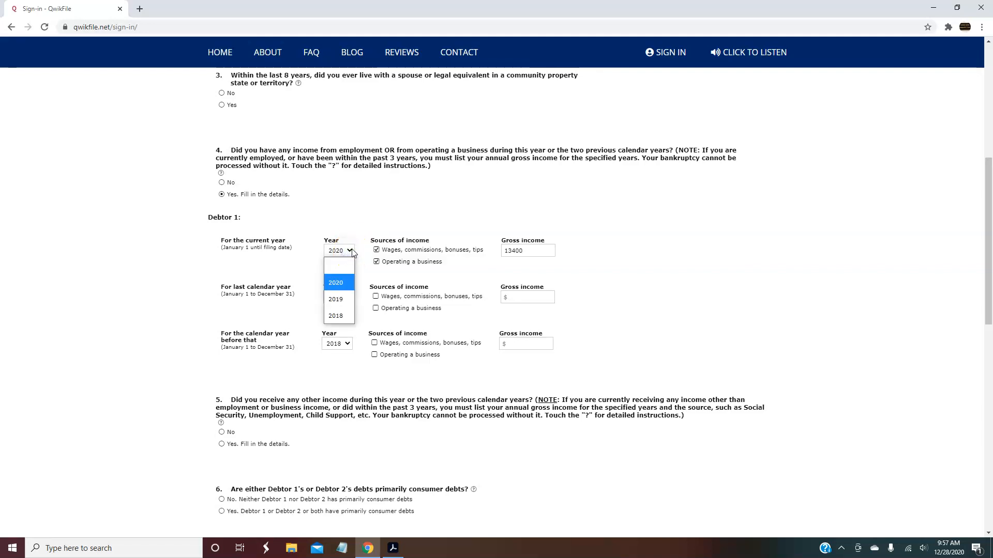
click(358, 224)
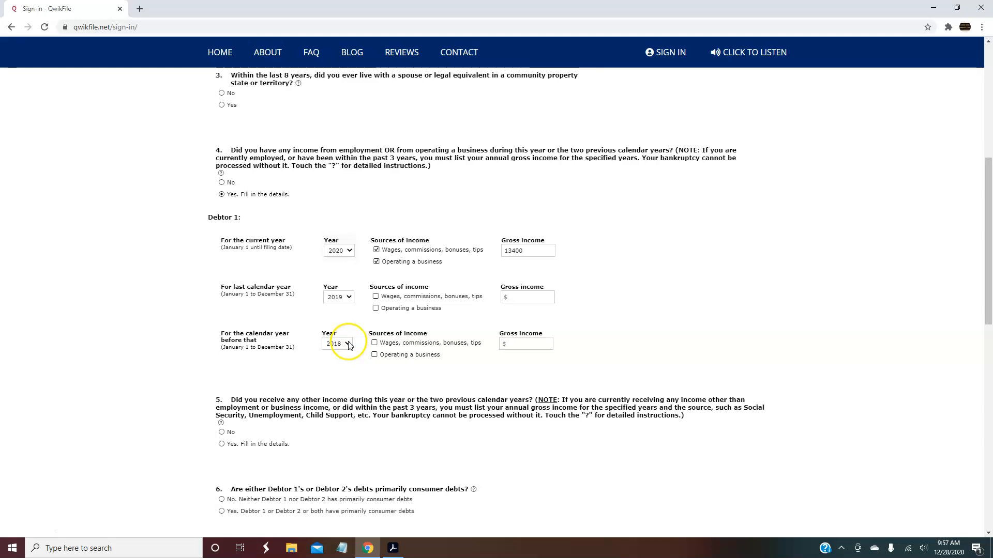
drag(988, 205, 984, 320)
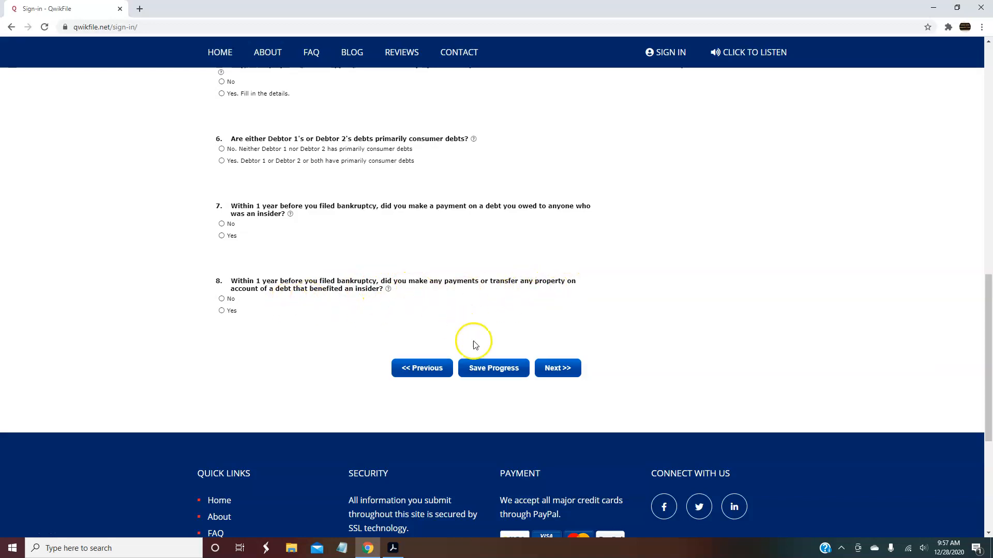
Page through the financial affairs questions to reach questions 26–28 on environmental proceedings, business connections and financial statements
click(557, 366)
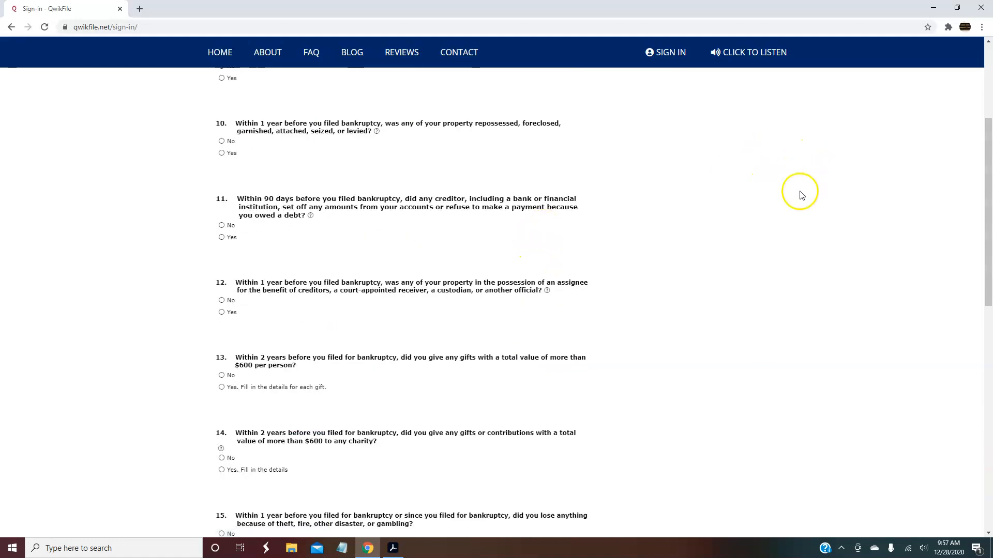
drag(988, 193, 987, 270)
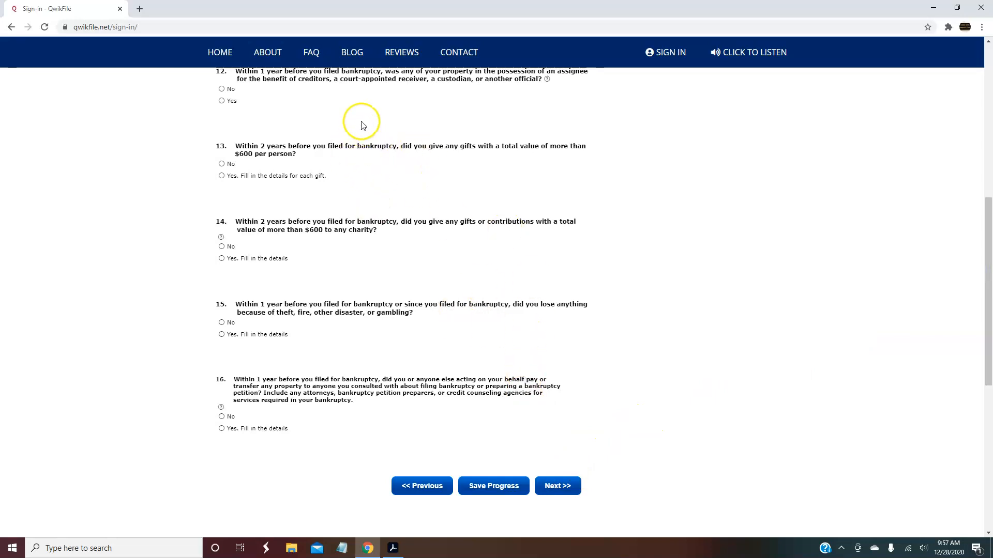
click(565, 481)
drag(989, 157, 989, 231)
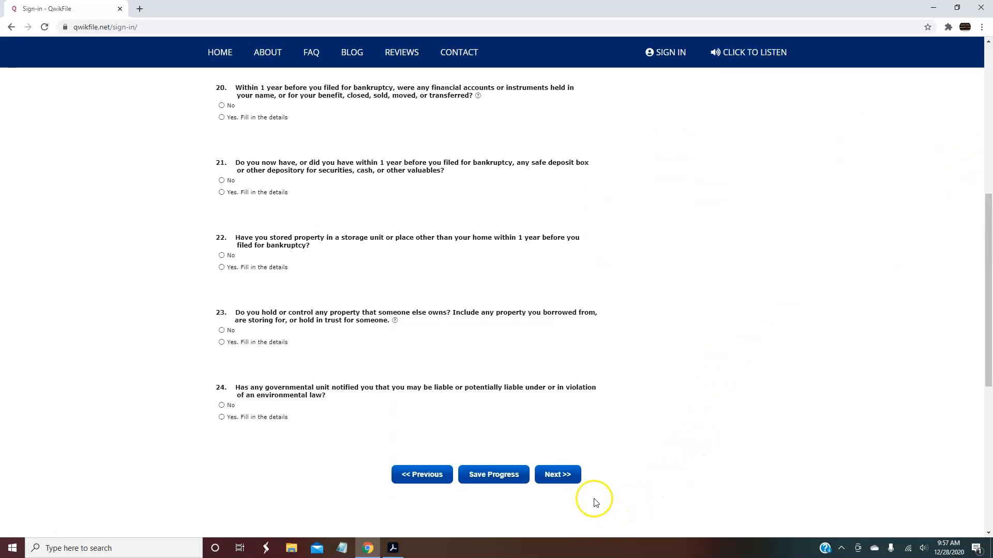
click(565, 473)
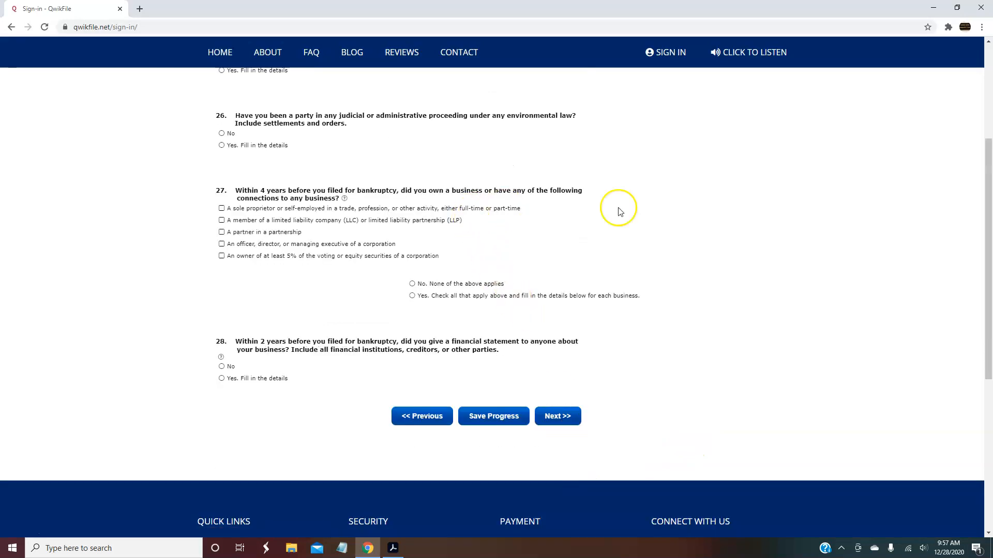
drag(987, 259, 986, 279)
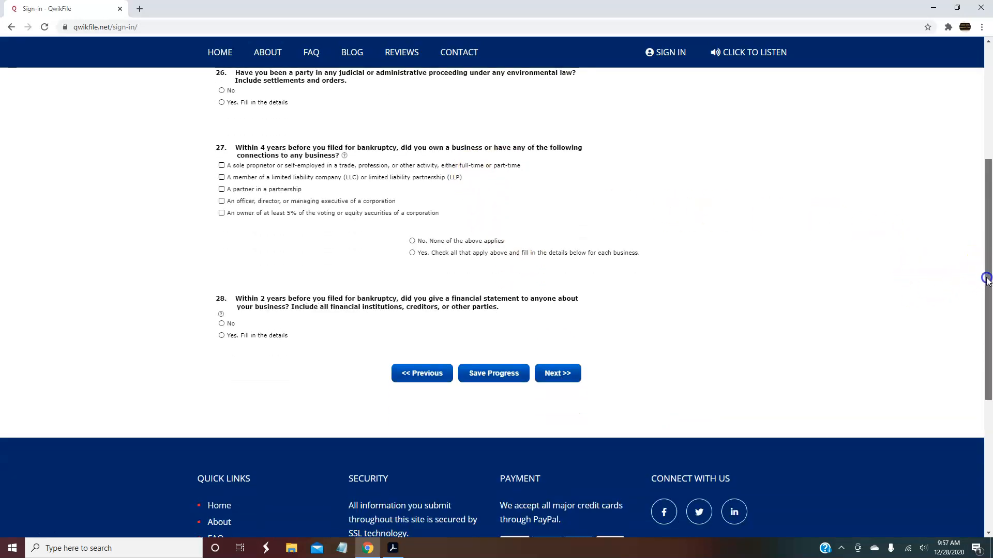
Advance to the Current Monthly Income statement and enter 3288 as Debtor 1's gross wages
click(566, 372)
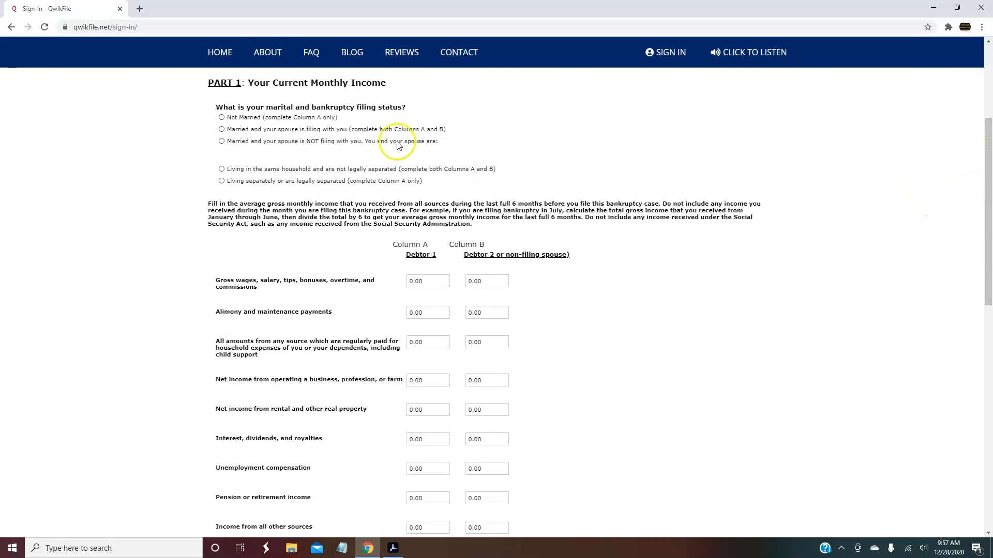
drag(988, 161, 986, 142)
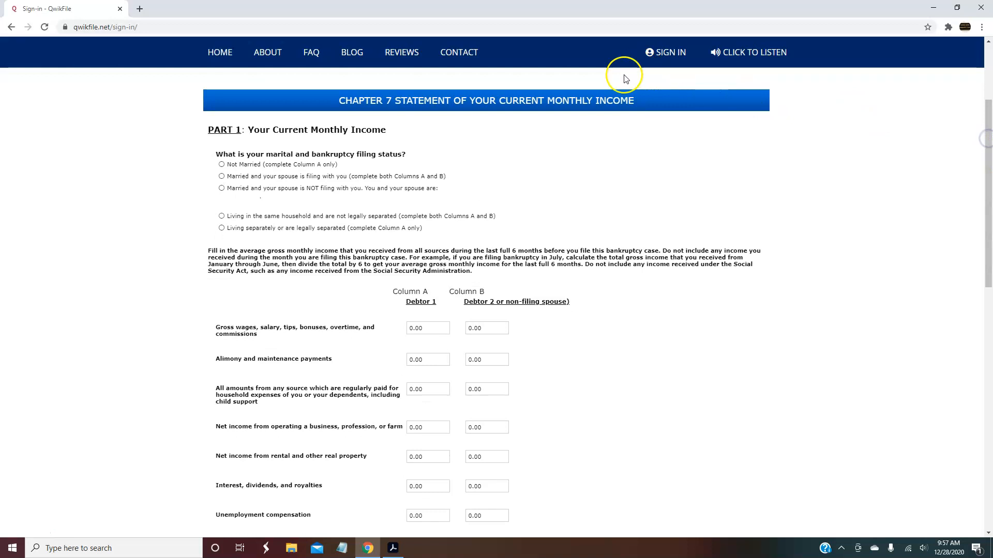
drag(987, 177, 987, 190)
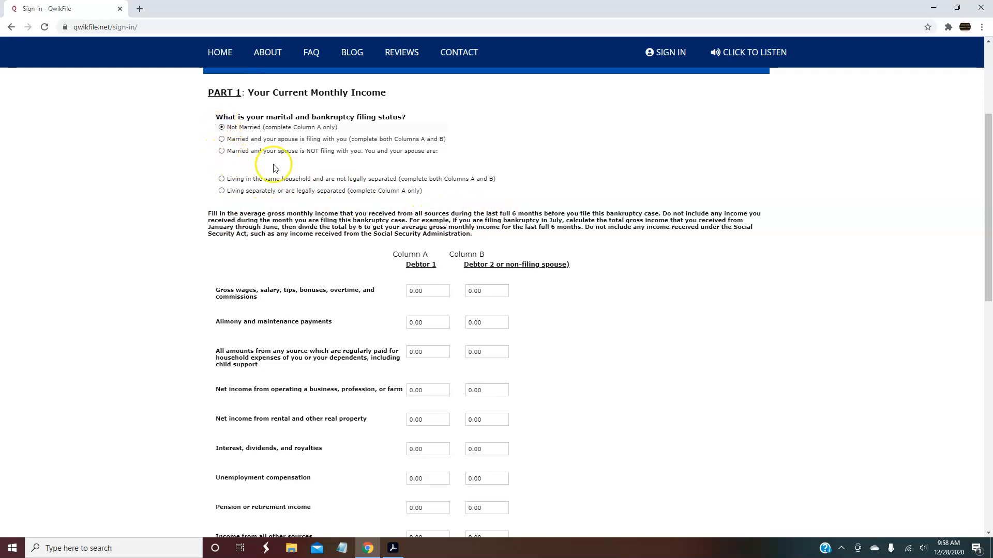
click(392, 299)
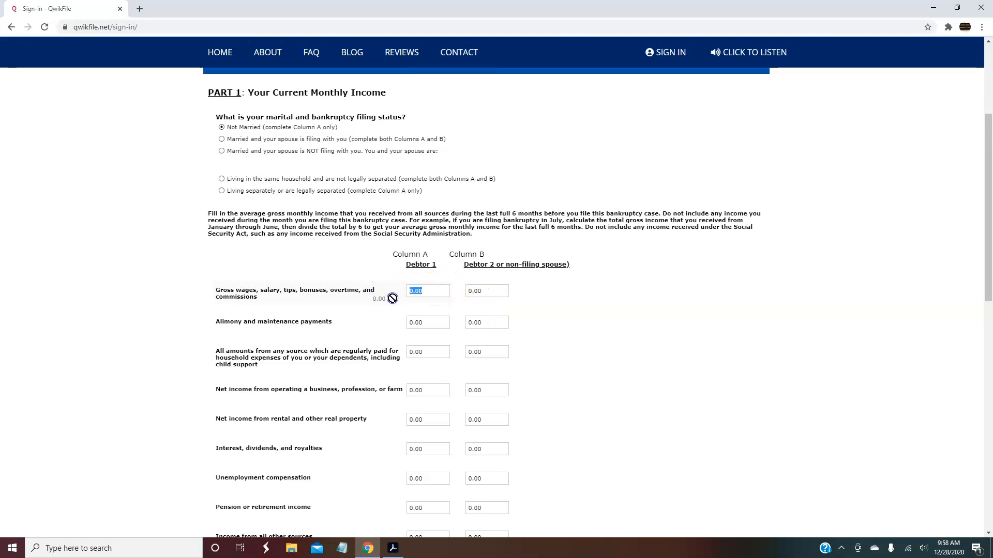
text(3288)
Enter 2000 as Debtor 1's net business income and review the remaining income fields
click(427, 391)
click(429, 391)
click(439, 292)
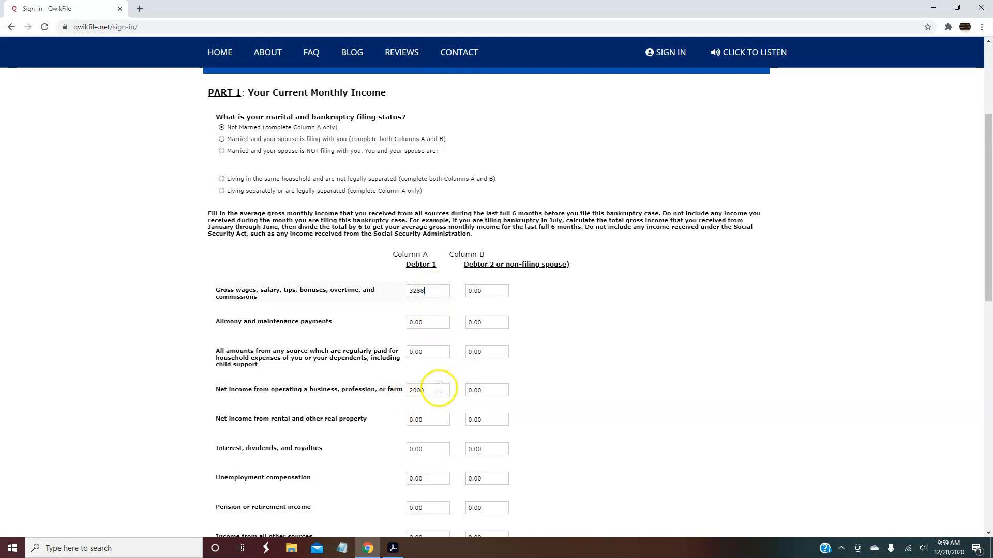
drag(985, 245, 985, 323)
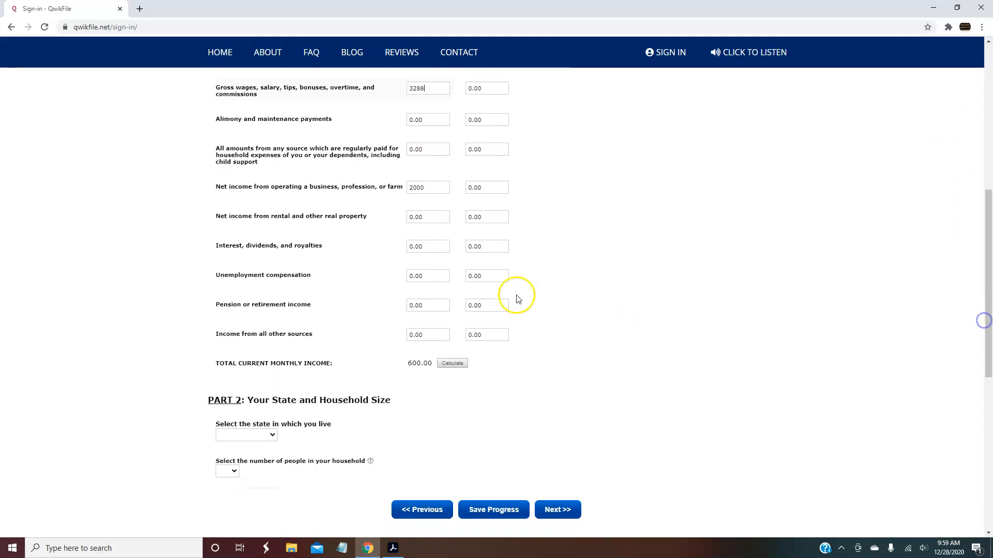
click(443, 278)
click(433, 334)
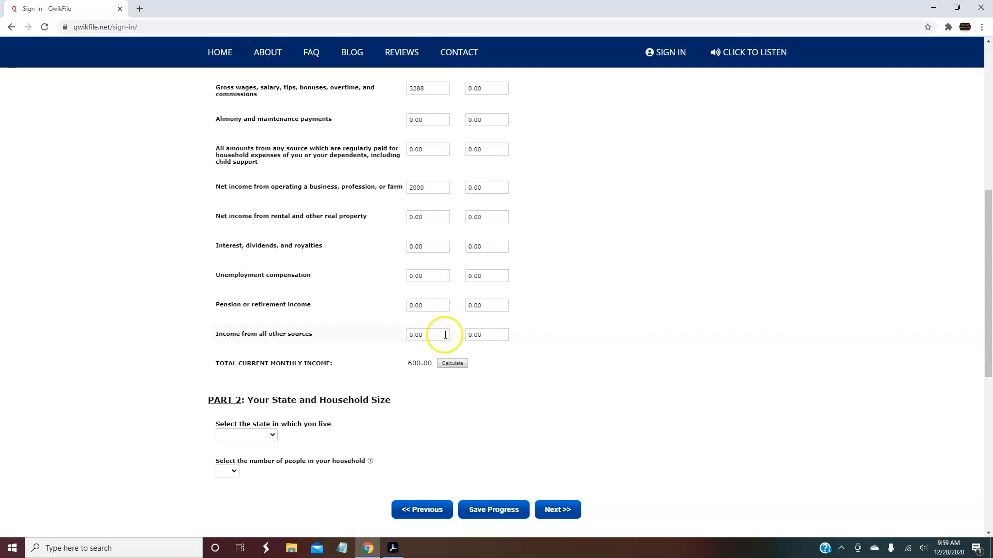
drag(987, 287, 986, 311)
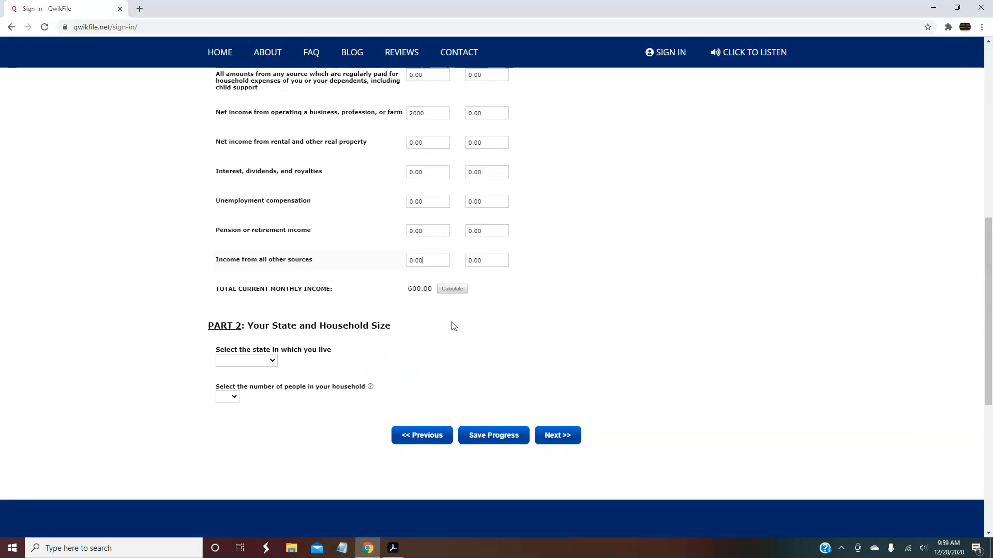
drag(987, 289, 989, 297)
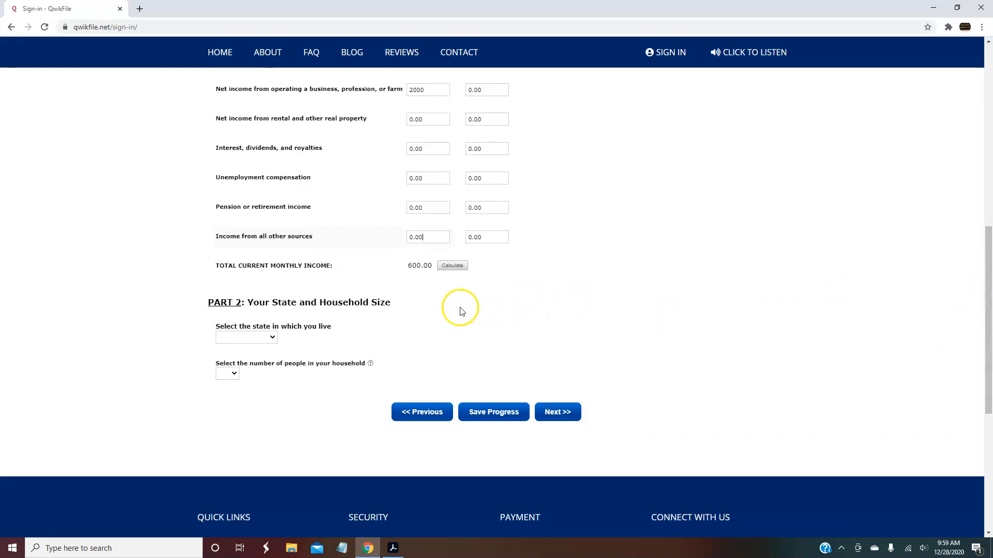
drag(981, 284, 975, 170)
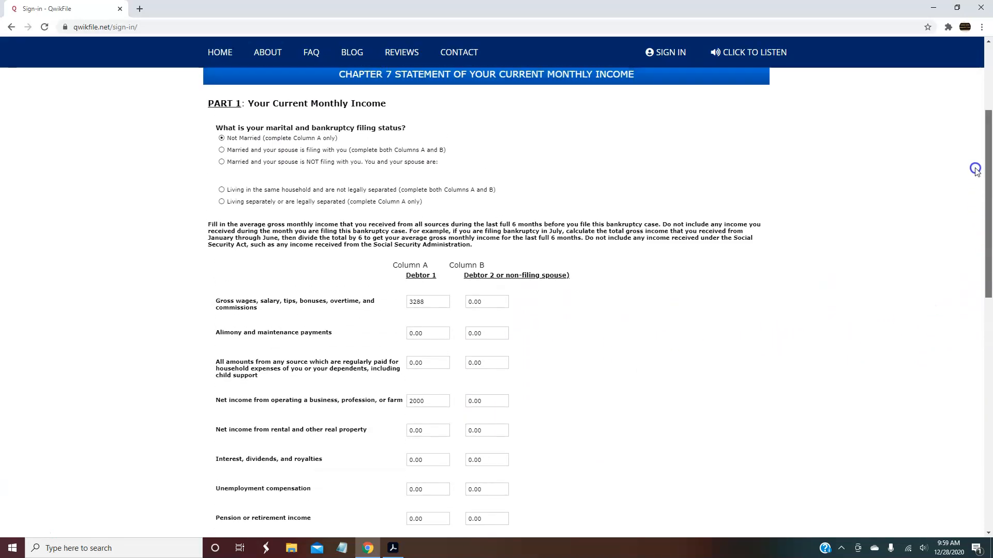
Select 'Living separately or are legally separated' as the marital and filing status
click(222, 151)
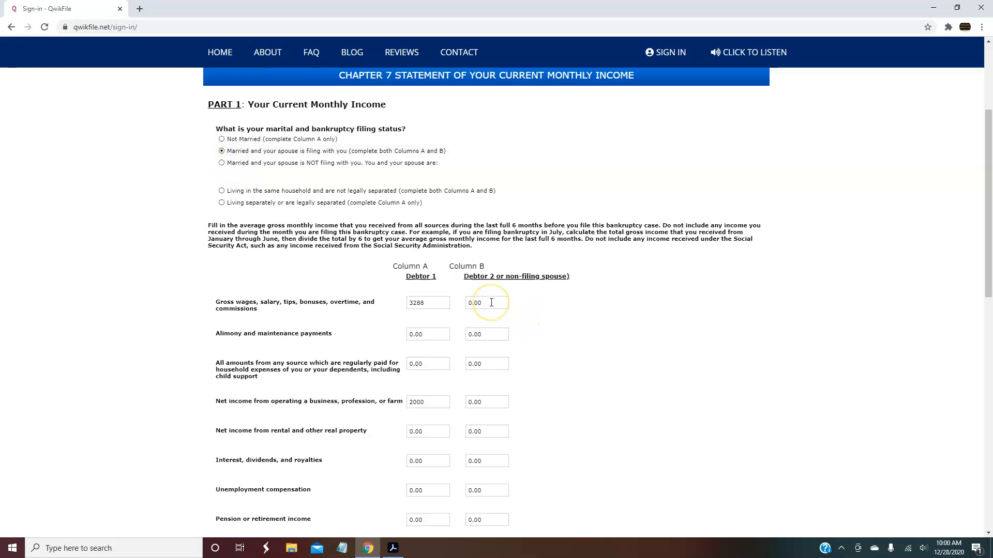
click(222, 163)
click(222, 203)
drag(988, 182, 989, 305)
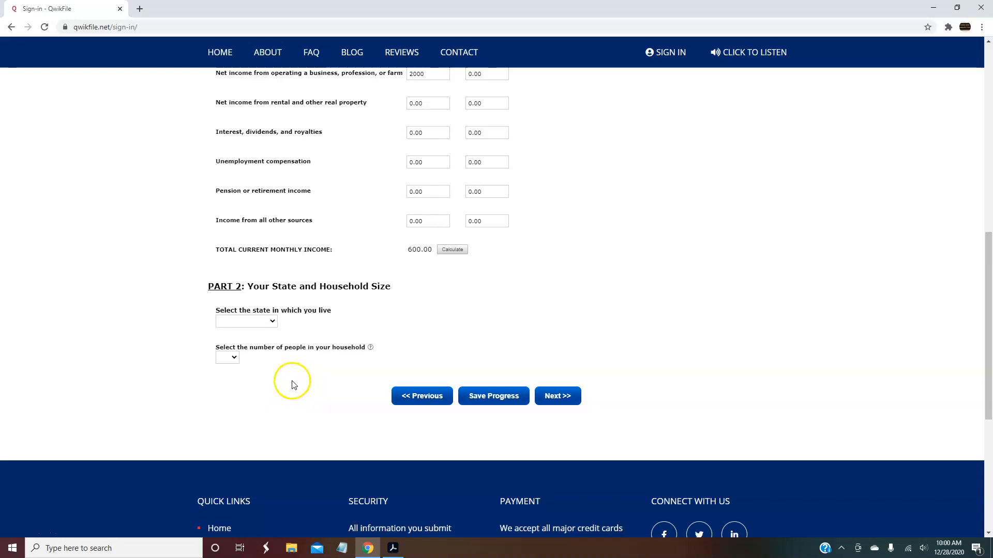
Set the state of residence to California and household size to 2, then proceed
click(272, 320)
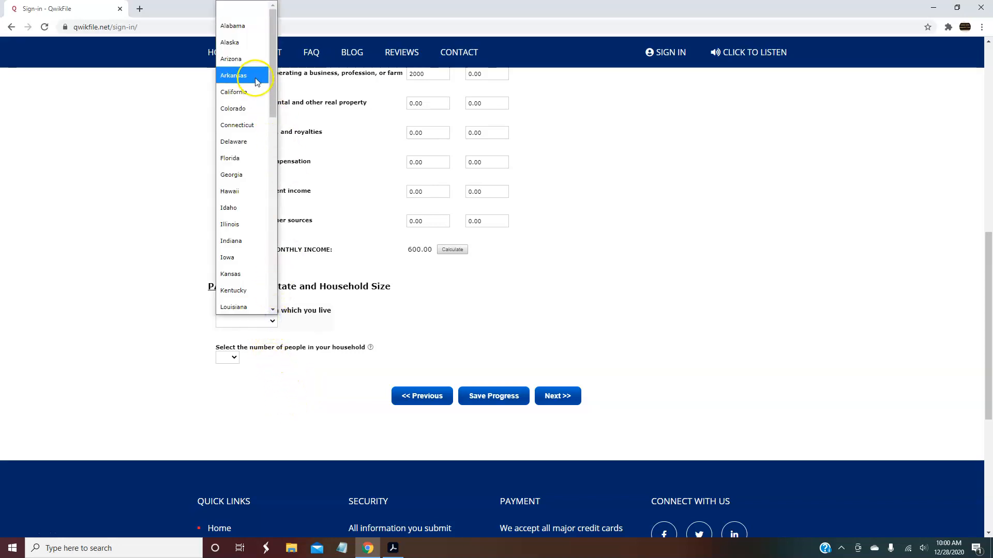
click(242, 93)
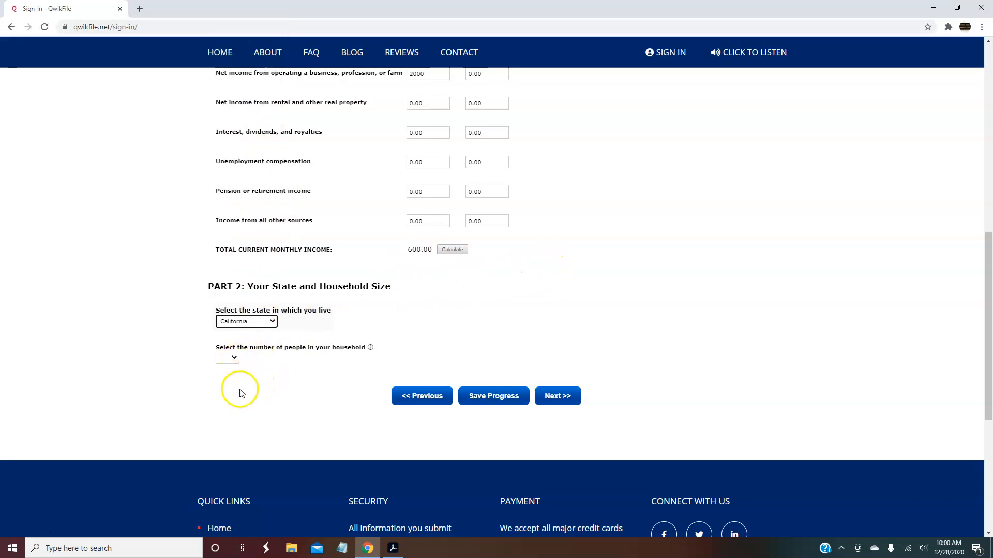
click(235, 357)
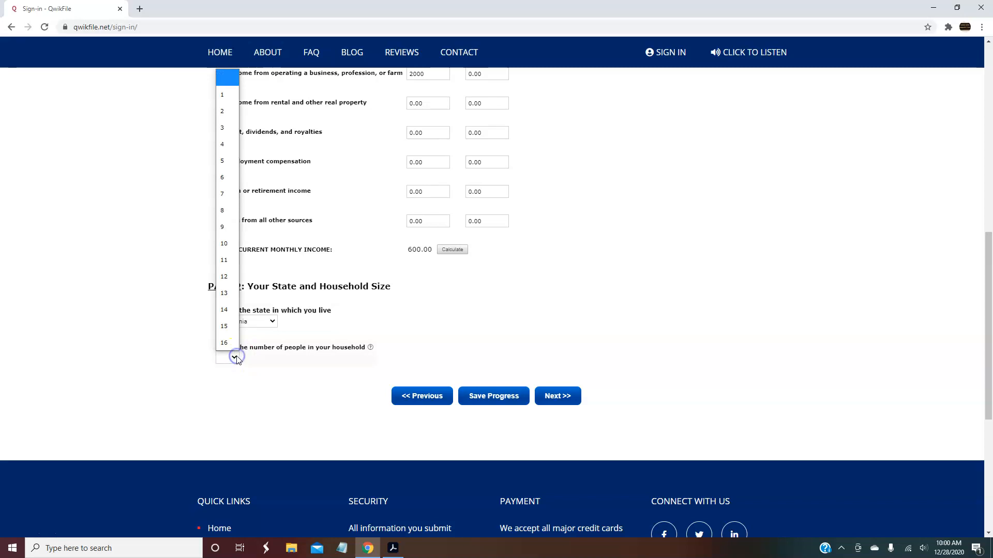
click(224, 111)
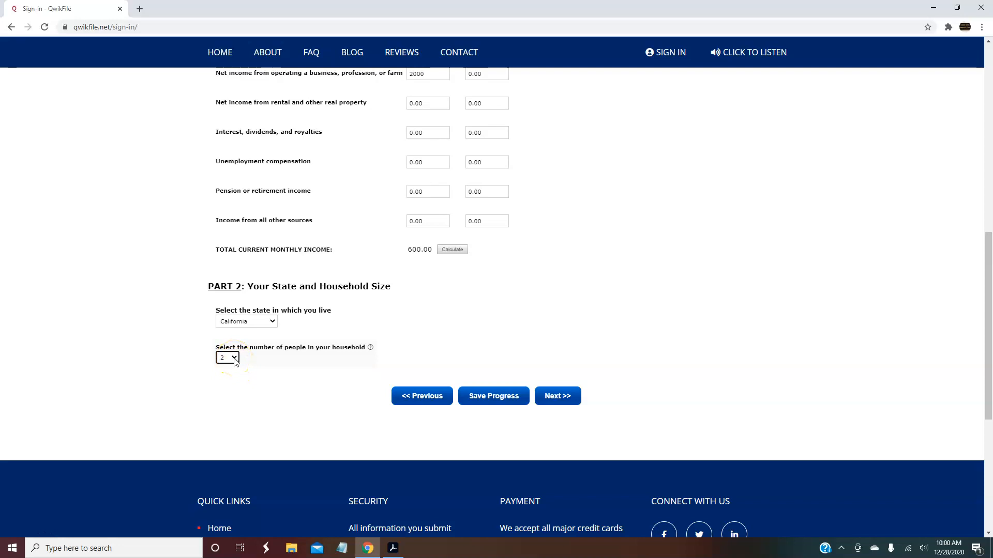
click(560, 397)
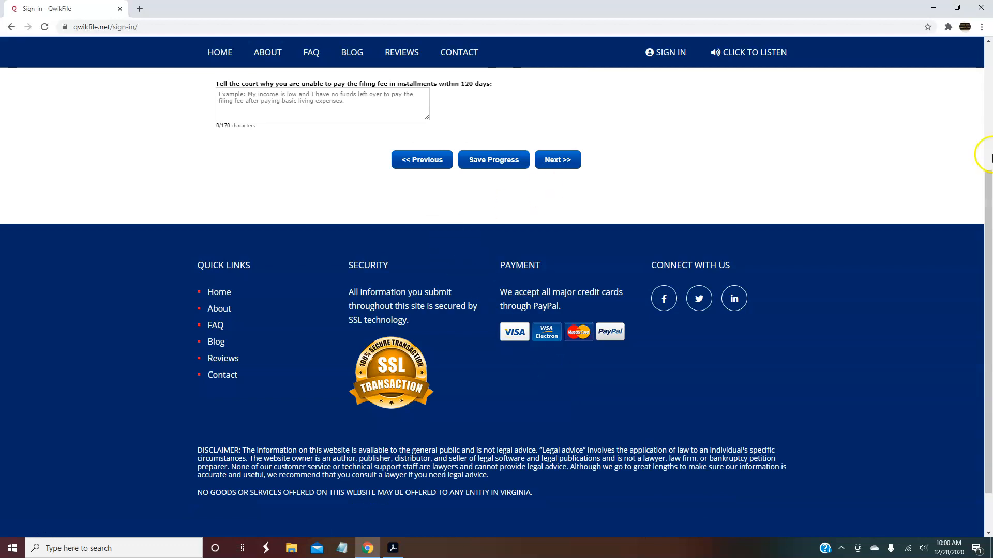
Highlight the Application to Waive heading and continue without entering a fee waiver explanation
drag(985, 201, 967, 96)
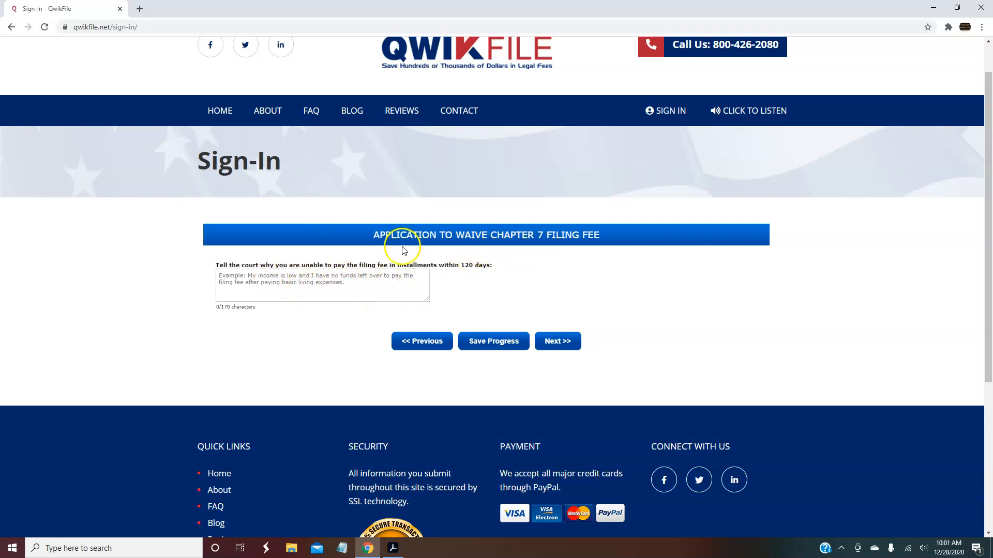
drag(372, 234, 609, 239)
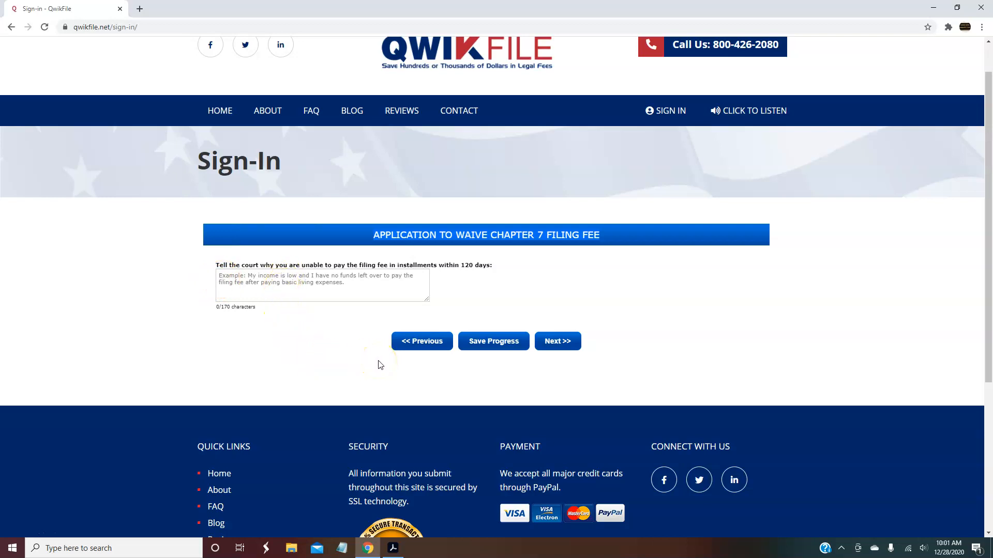
click(559, 342)
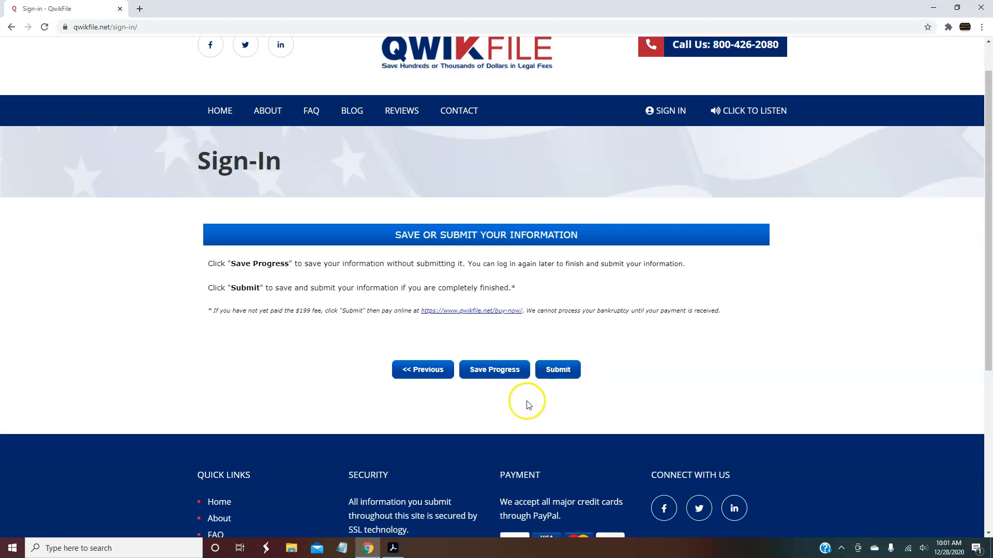
Save progress, then submit the Chapter 7 questionnaire
click(498, 375)
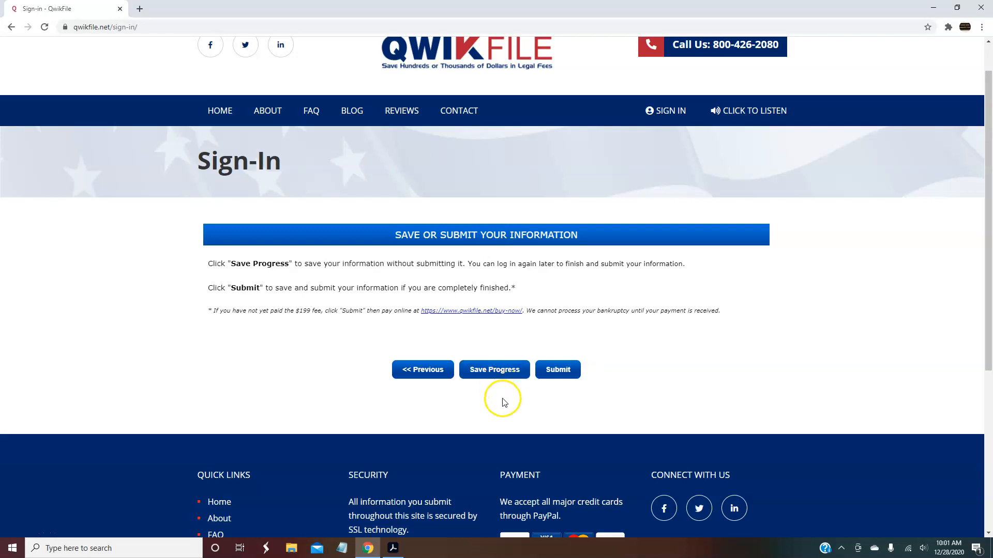
click(558, 370)
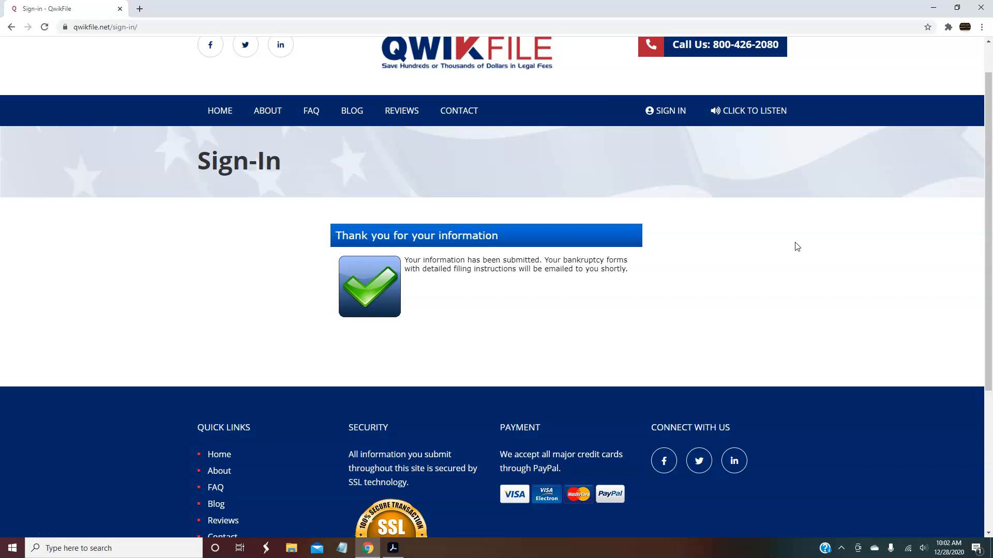
Scroll the submission confirmation page briefly
mouse_move(986, 166)
mouse_down()
mouse_move(985, 204)
mouse_move(985, 151)
mouse_up()
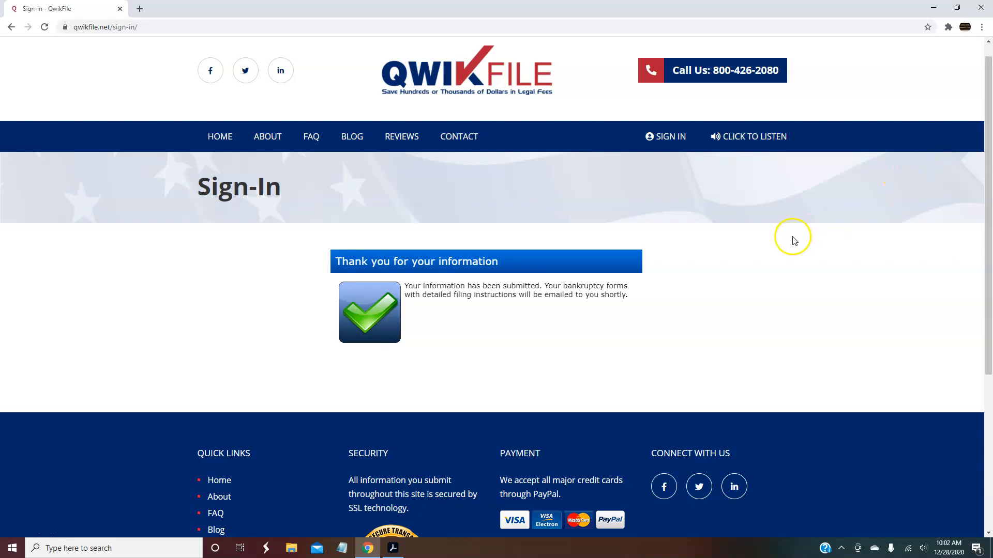
Minimize the browser and bring up the Sample Completed Chapter 7 Bankruptcy Forms PDF in Acrobat
click(933, 7)
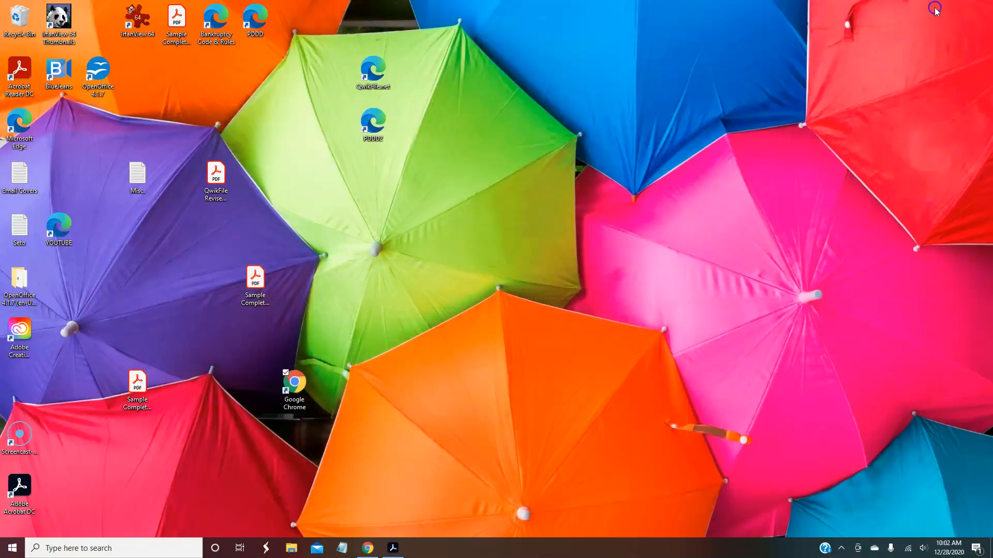
click(393, 549)
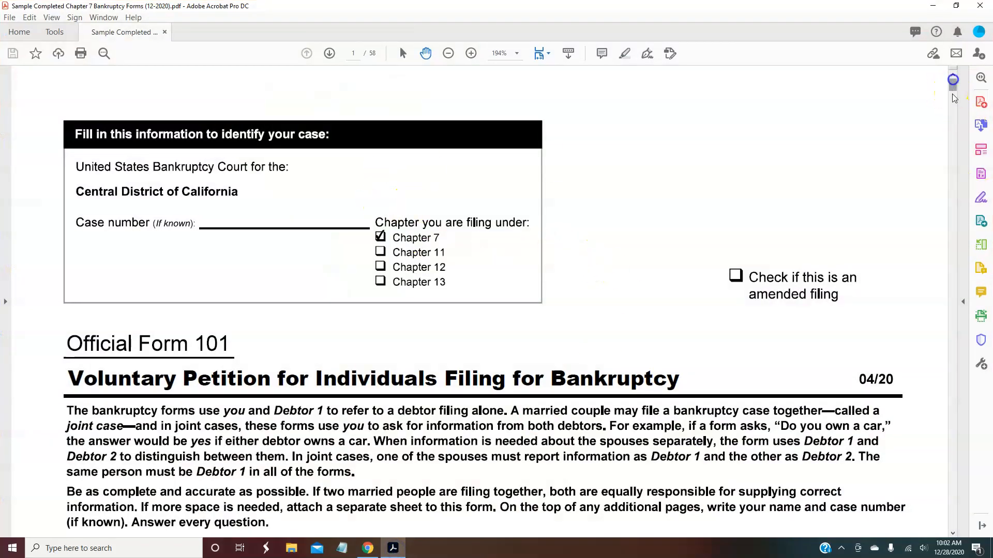
click(952, 533)
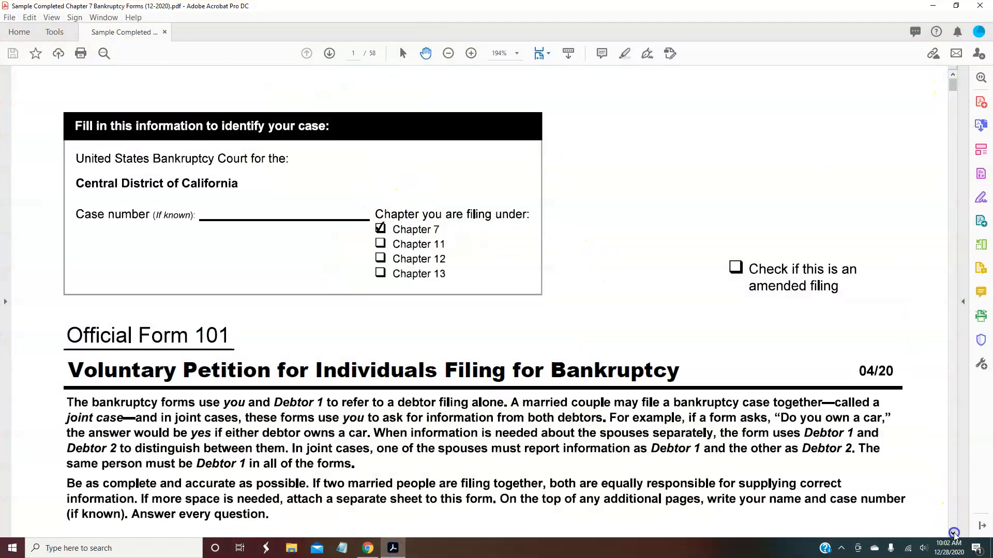
drag(953, 533, 953, 533)
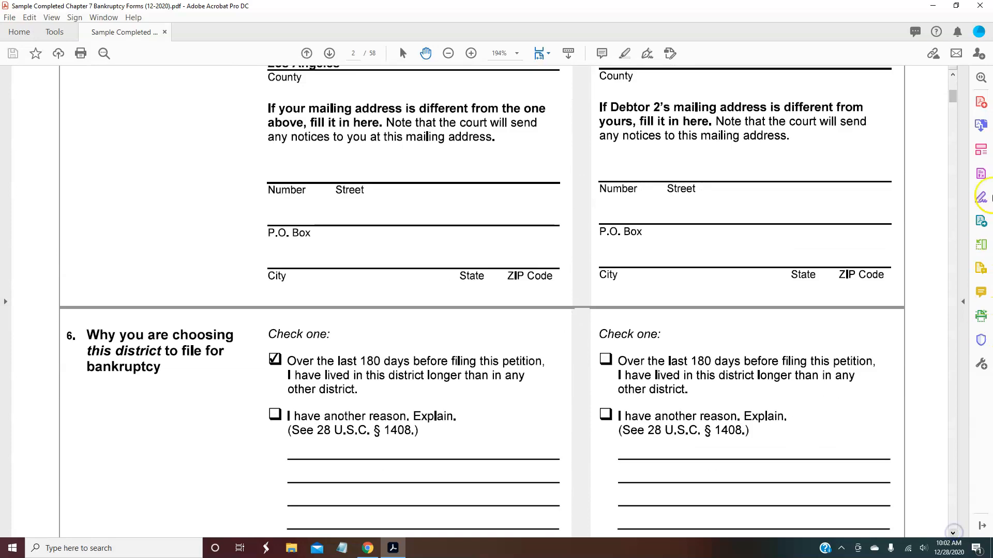
drag(955, 102, 956, 497)
drag(954, 534, 955, 536)
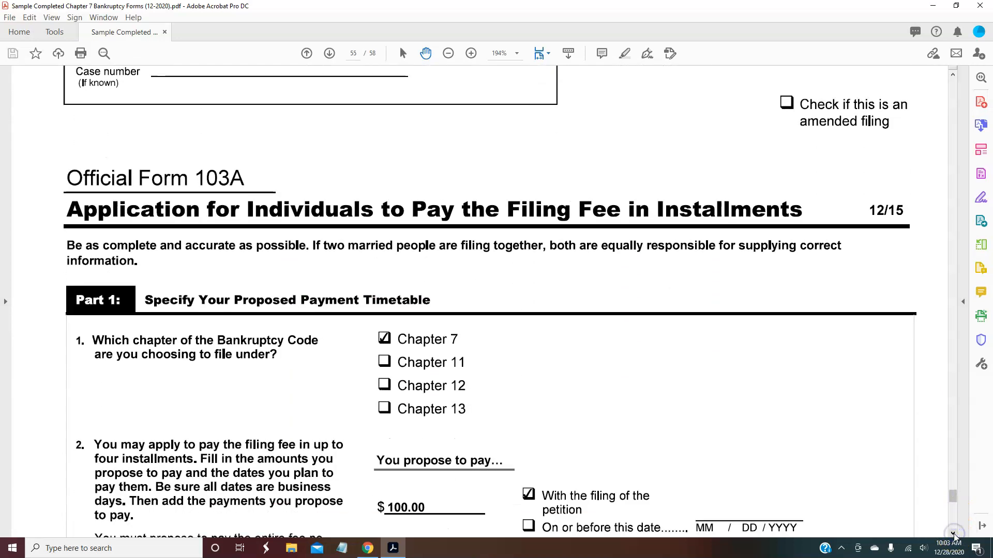
Scroll through the installment payment rows and Credit One Bank entry, then back to page 1
click(955, 535)
click(954, 535)
click(955, 535)
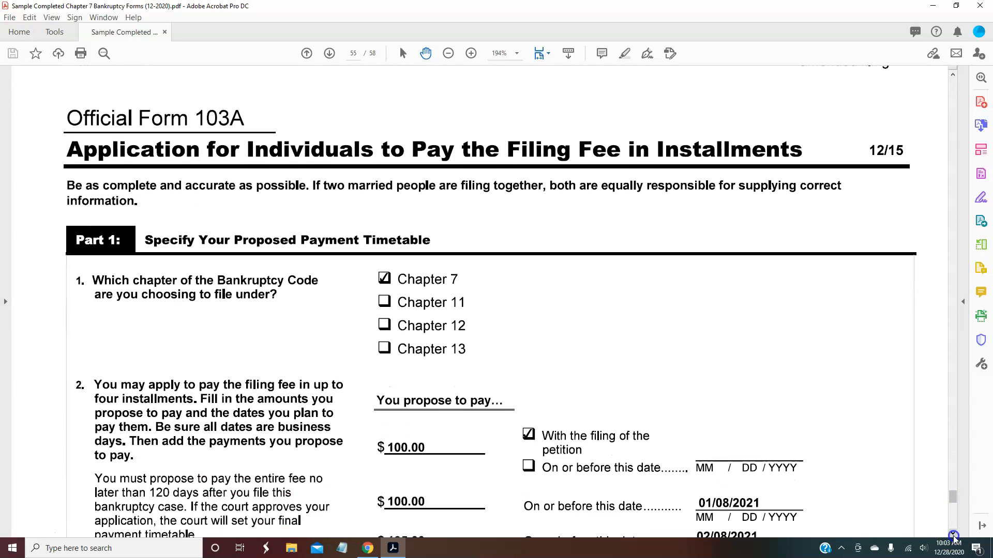
click(954, 535)
drag(954, 535, 954, 535)
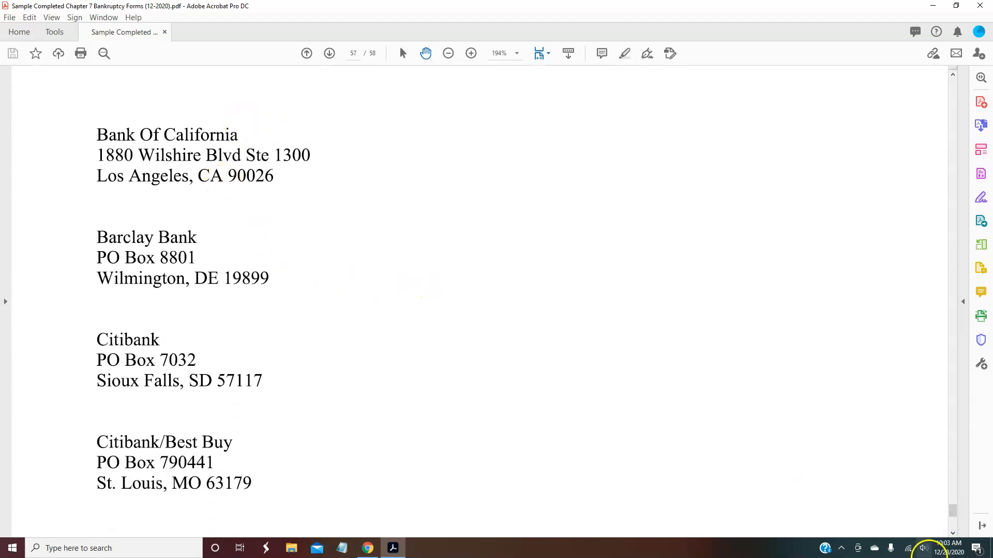
click(953, 533)
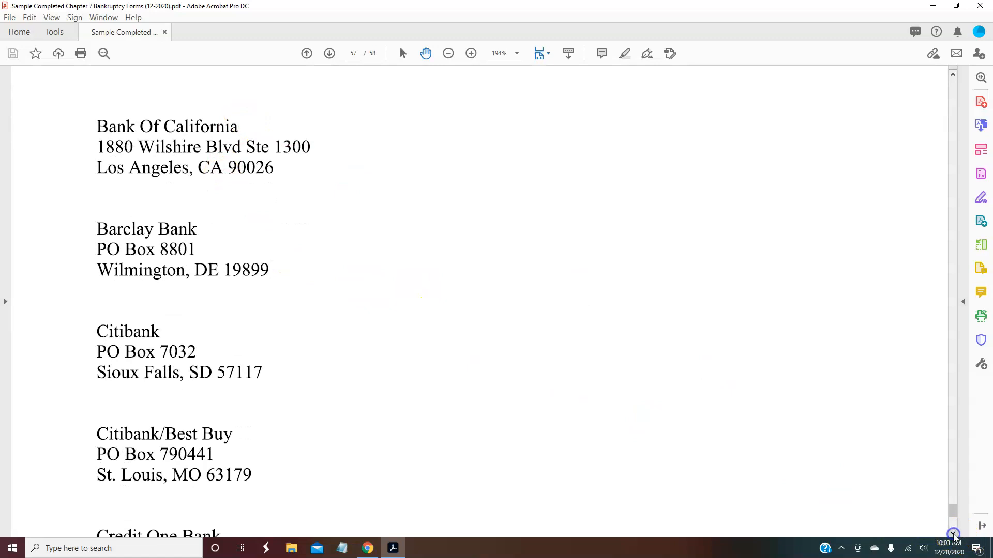
drag(953, 534, 949, 82)
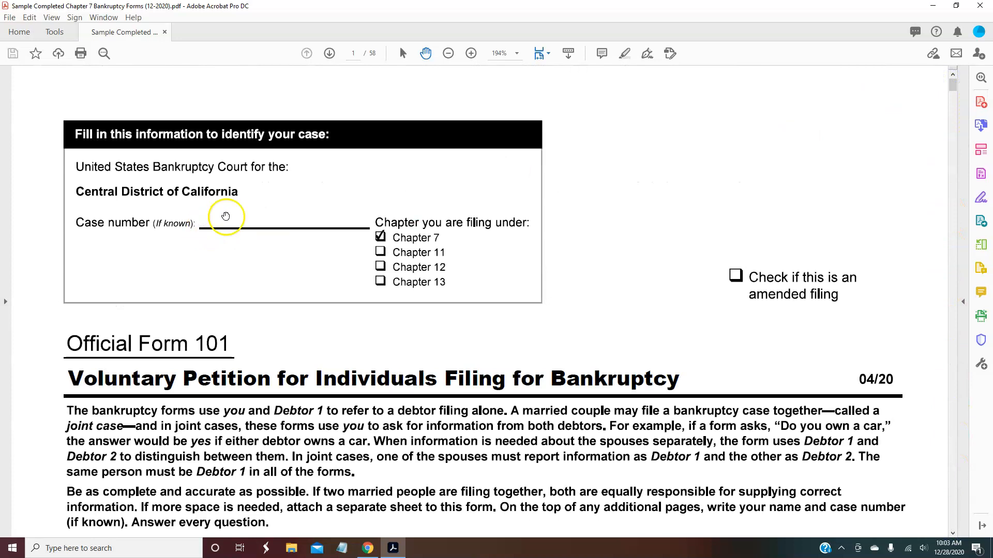